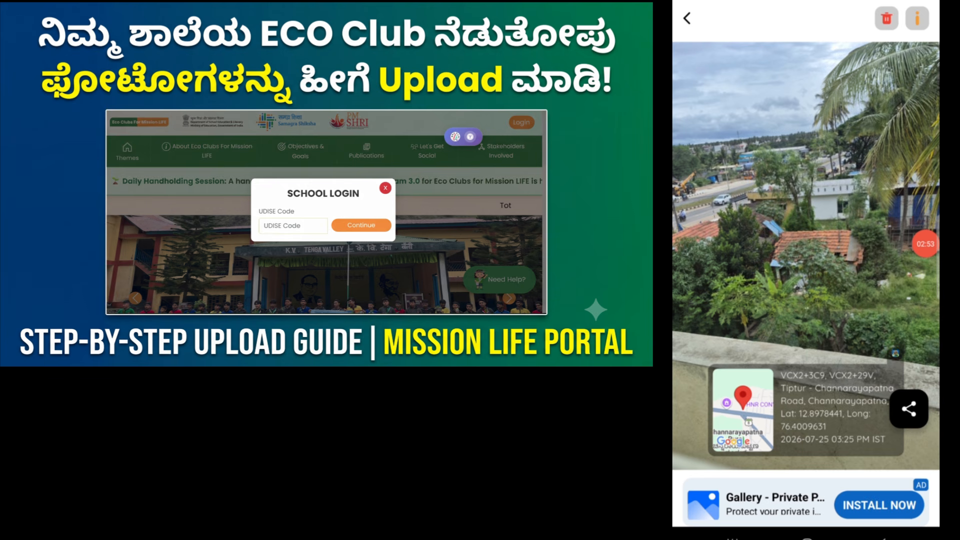
Bring up the share options for the captured geotagged photo.
click(908, 408)
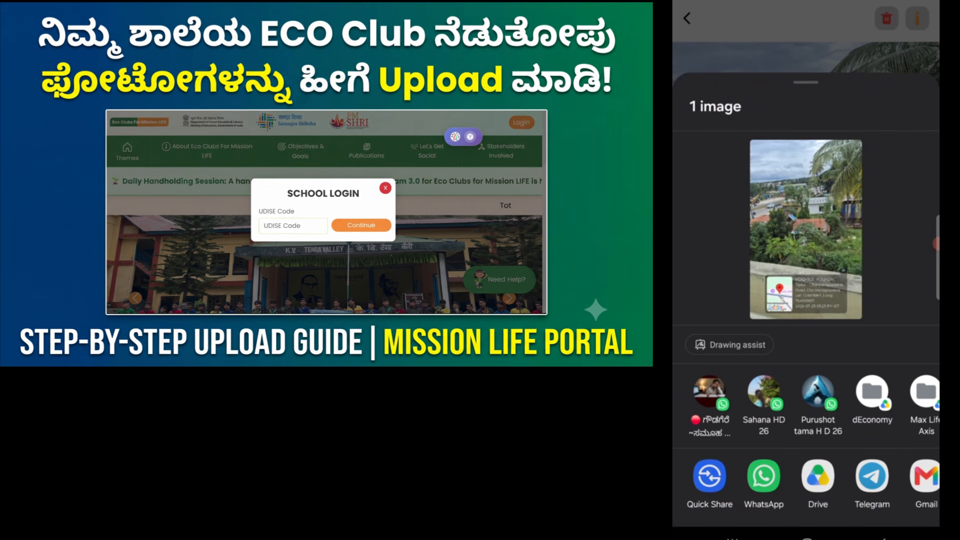
Share the stamped photo to Gmail from the share sheet's app row.
scroll(806, 480, right, 3)
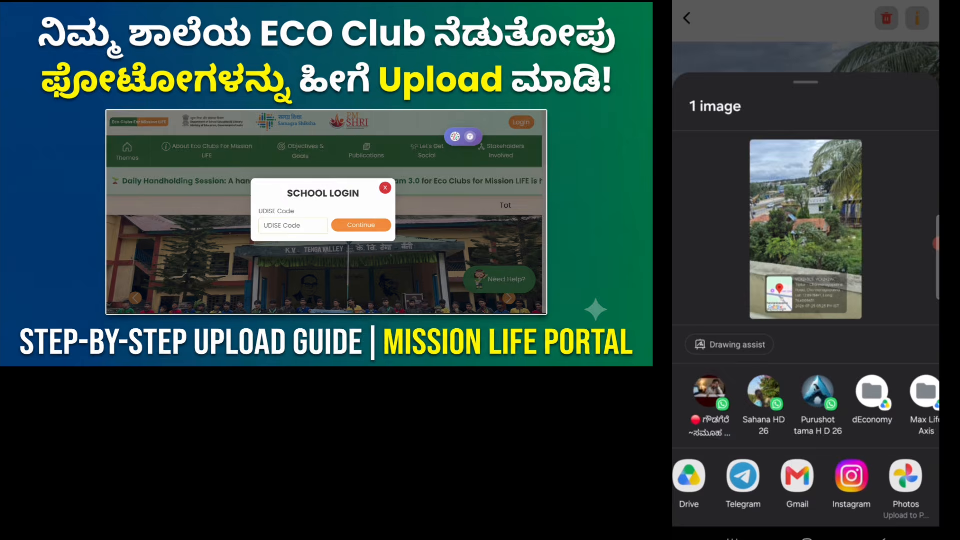
click(797, 476)
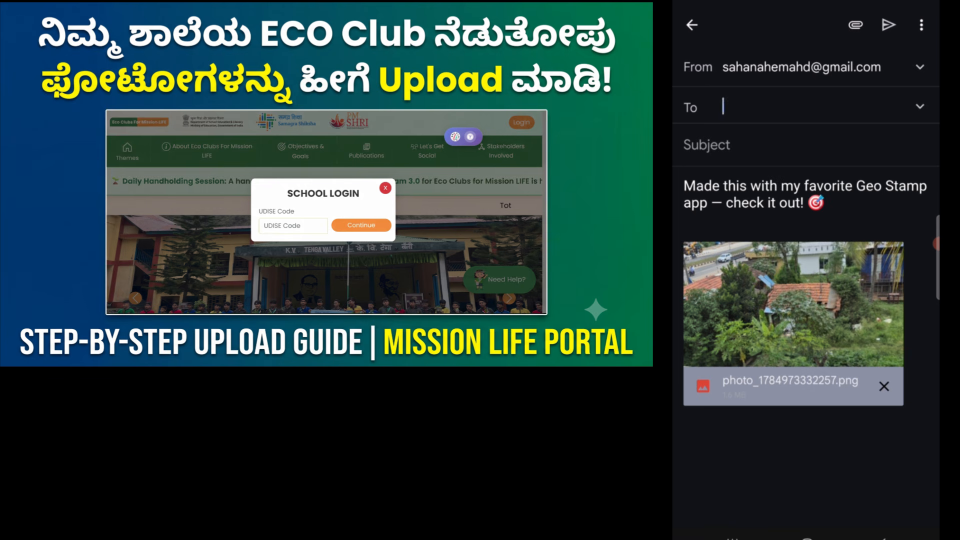
Address the photo email to the school's suggested account and send it.
click(800, 107)
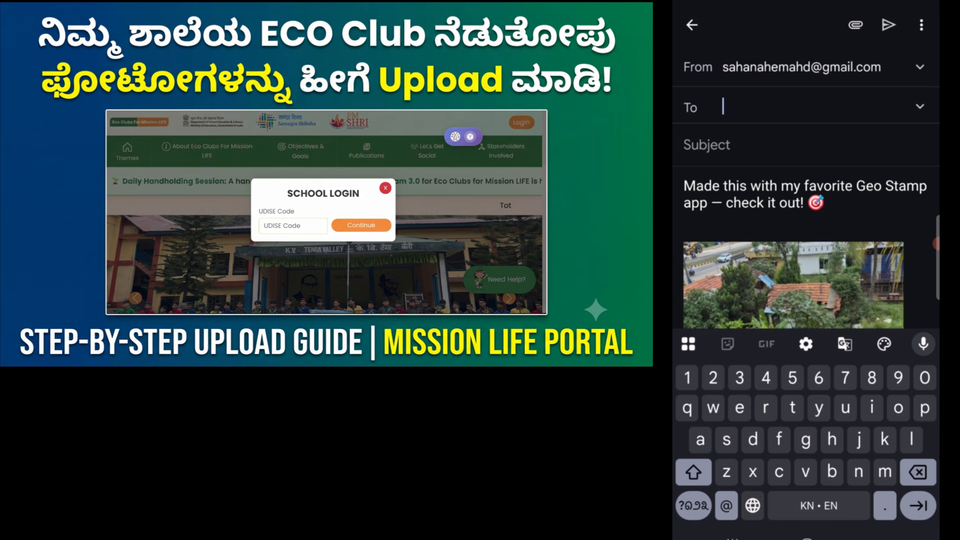
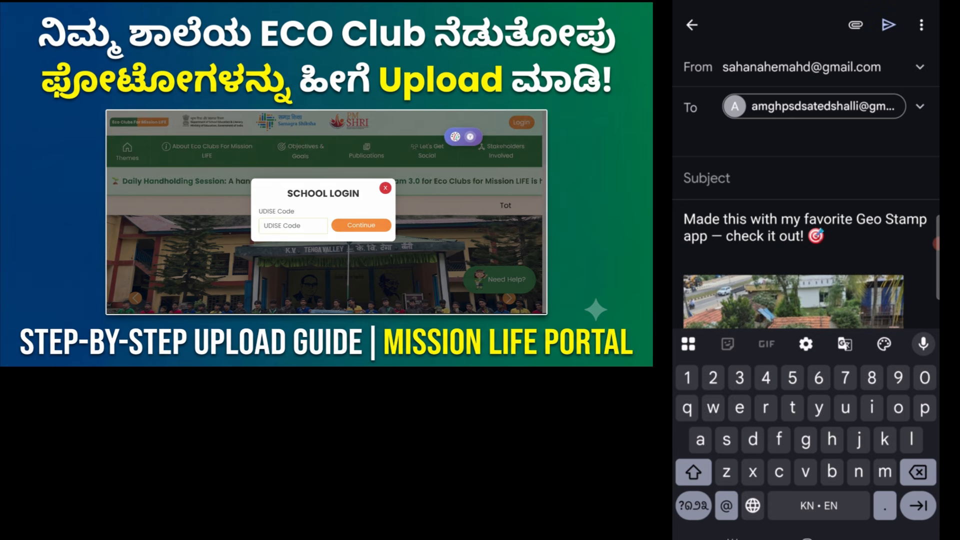
key(Escape)
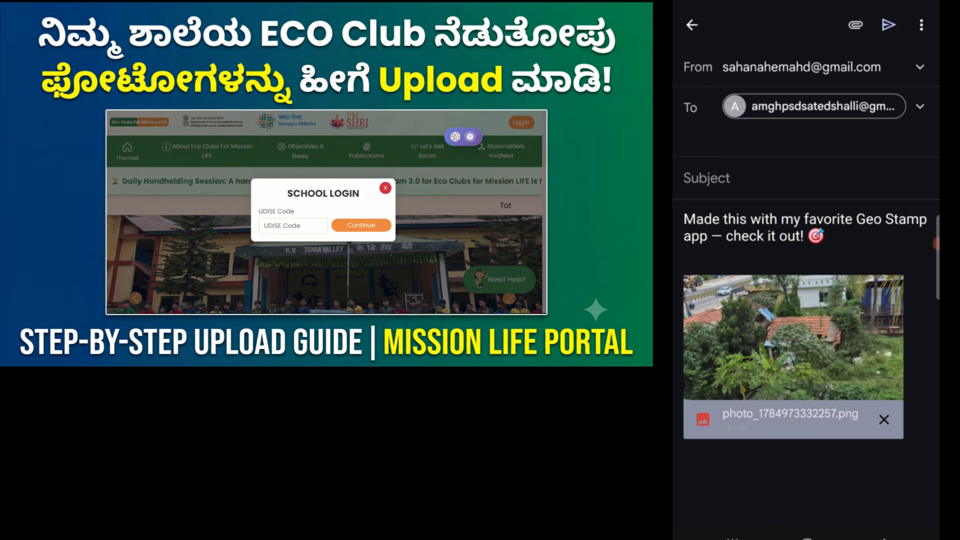
click(888, 25)
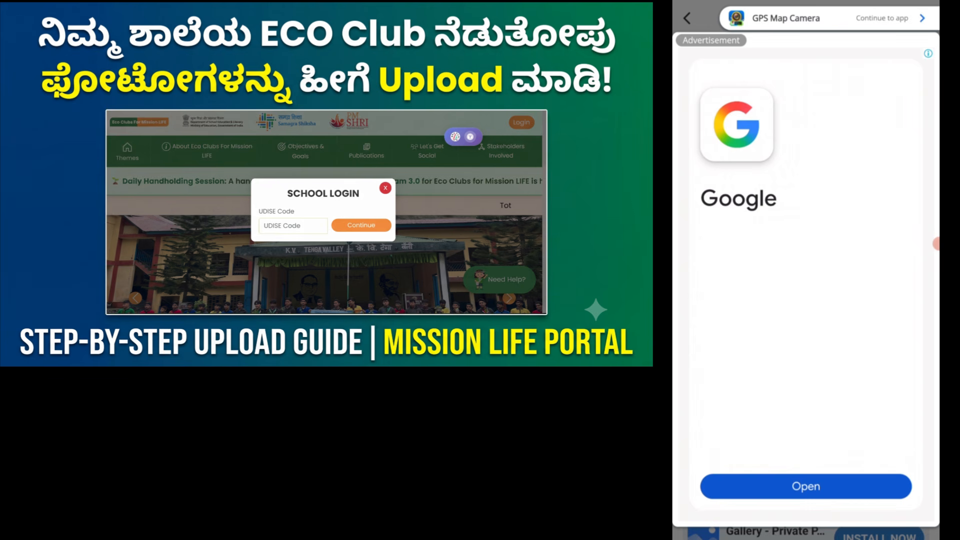
Swipe away the full-screen advertisement that appeared after sending.
drag(937, 243, 885, 243)
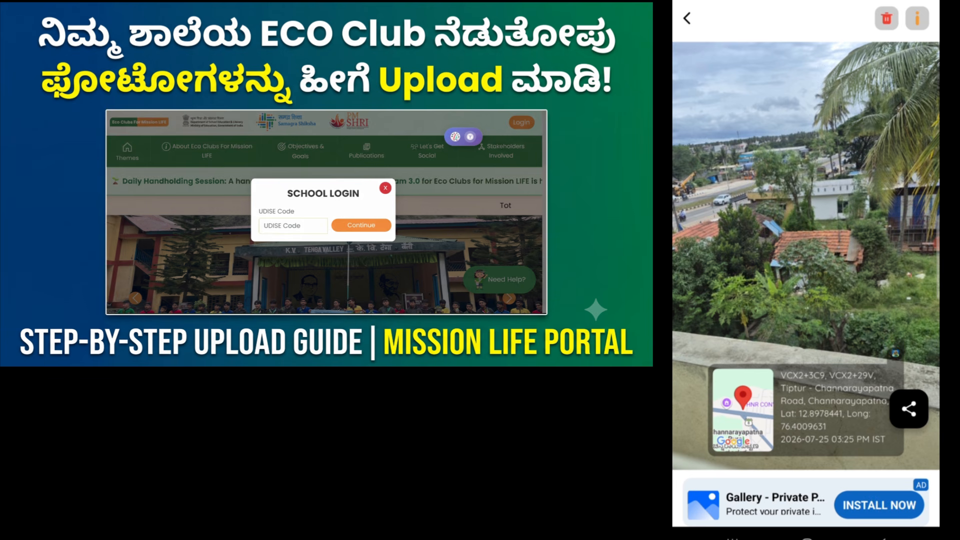
click(934, 244)
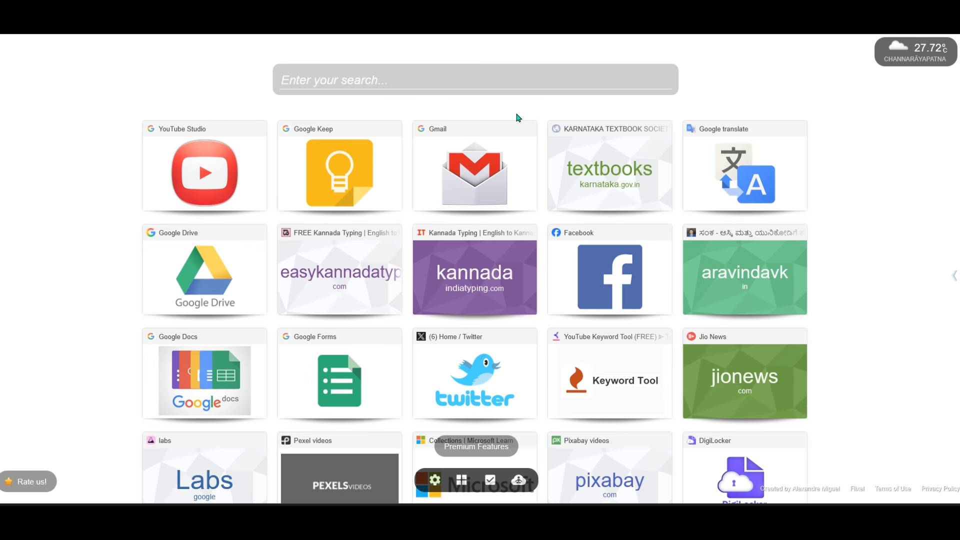
Open Gmail from the Chrome shortcut tile and switch to the school's account.
click(557, 82)
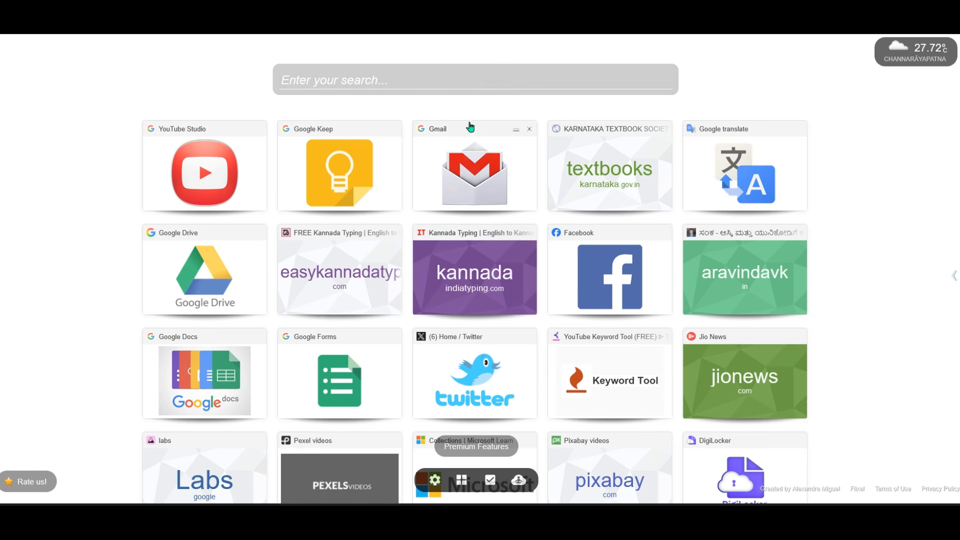
click(480, 156)
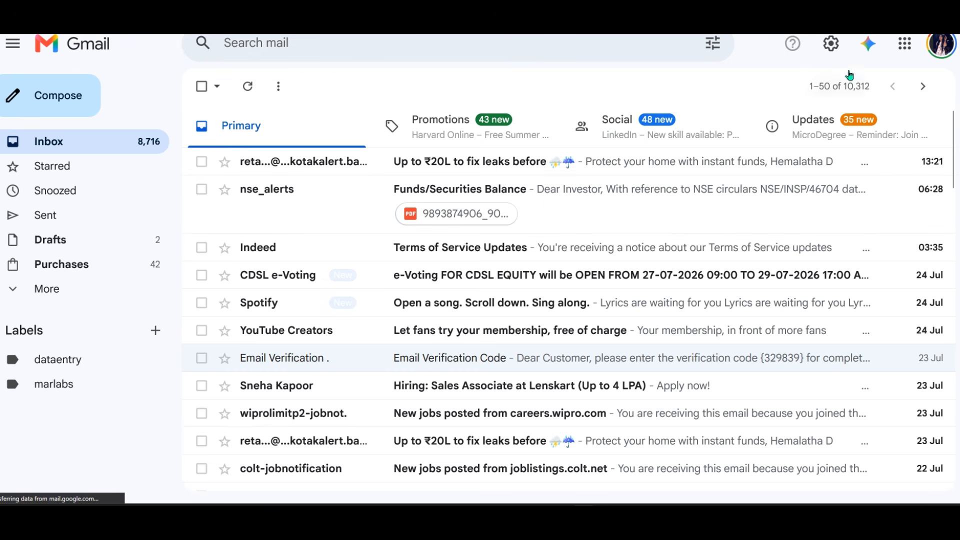
click(942, 48)
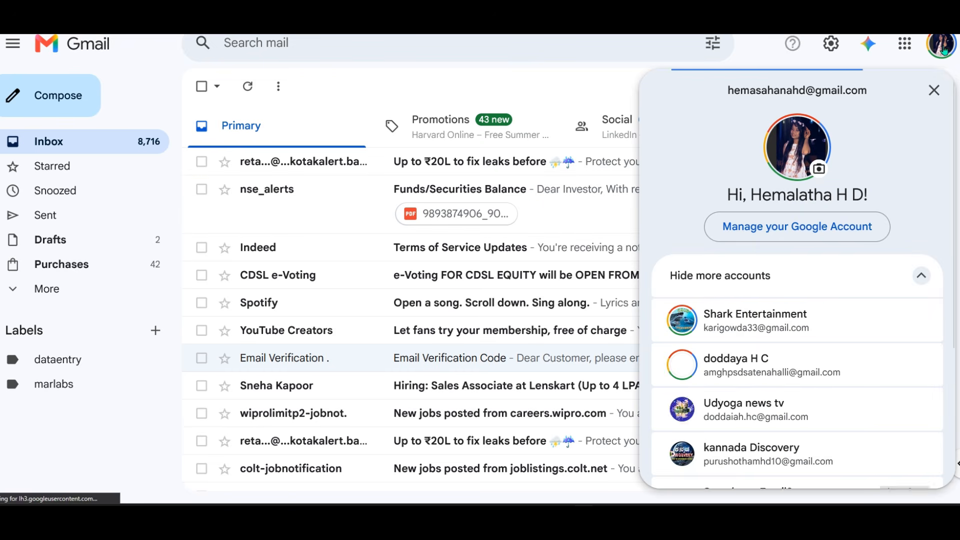
scroll(778, 335, down, 5)
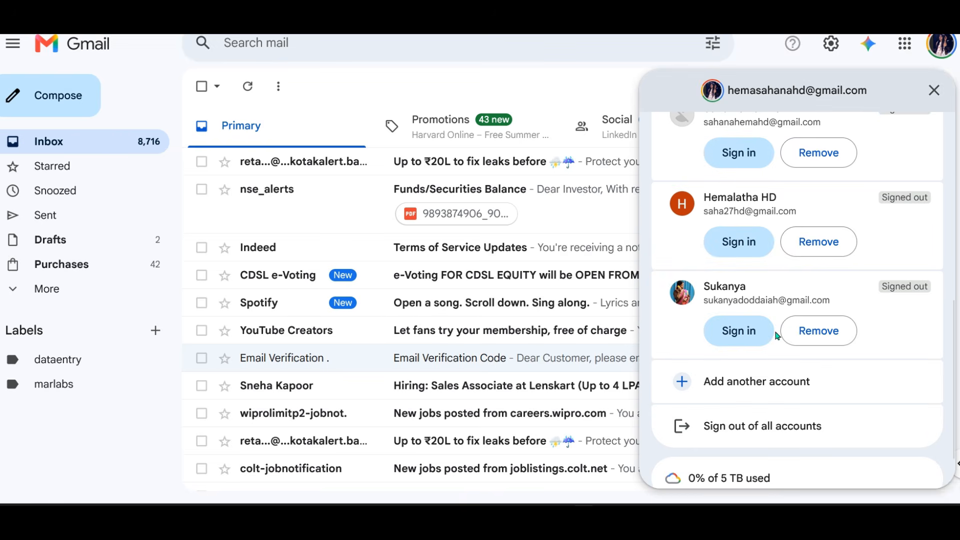
scroll(778, 335, up, 5)
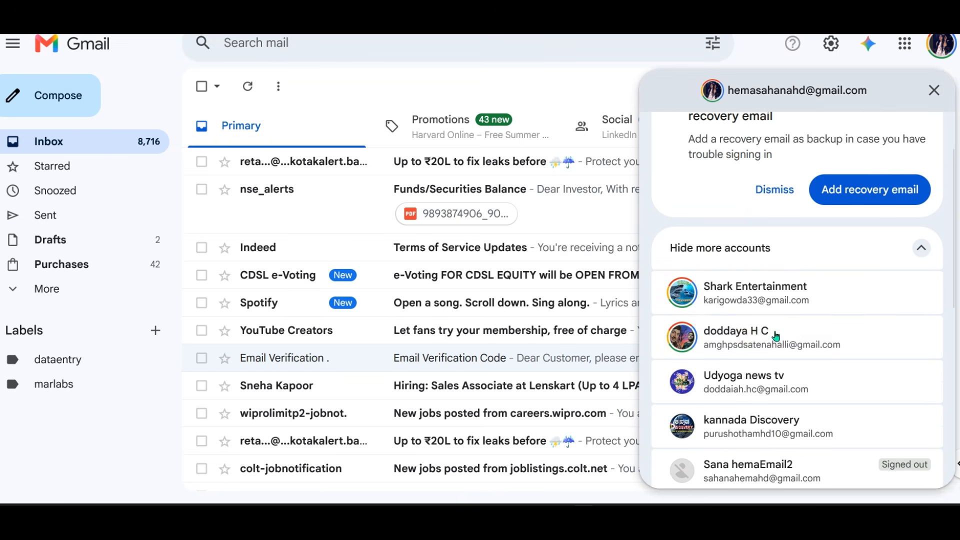
click(733, 348)
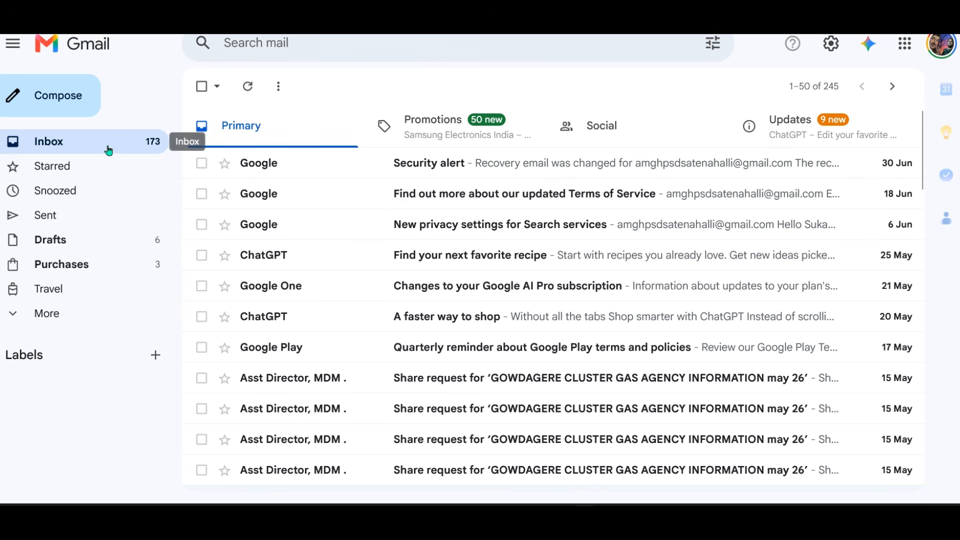
Refresh the inbox, open the (no subject) email and preview photo_1784973332257.png.
click(110, 150)
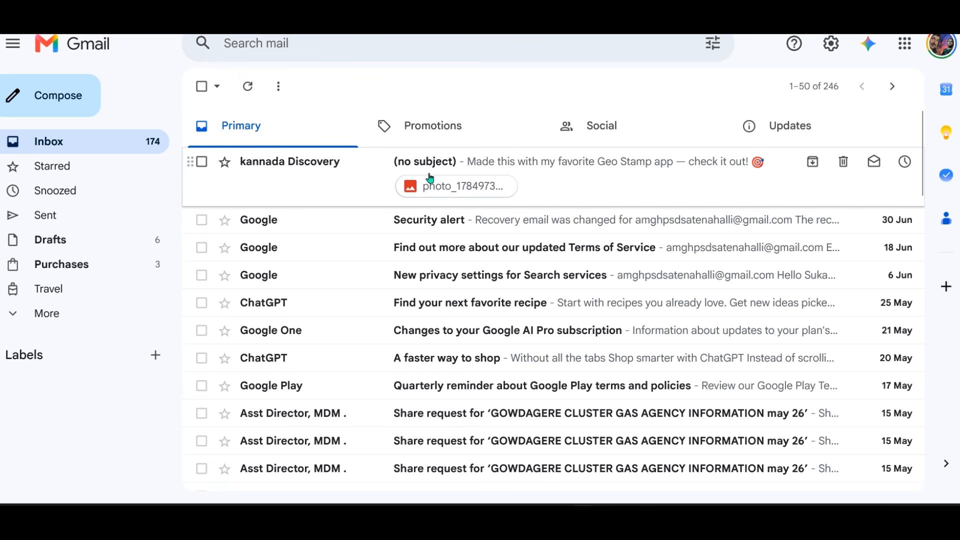
click(540, 165)
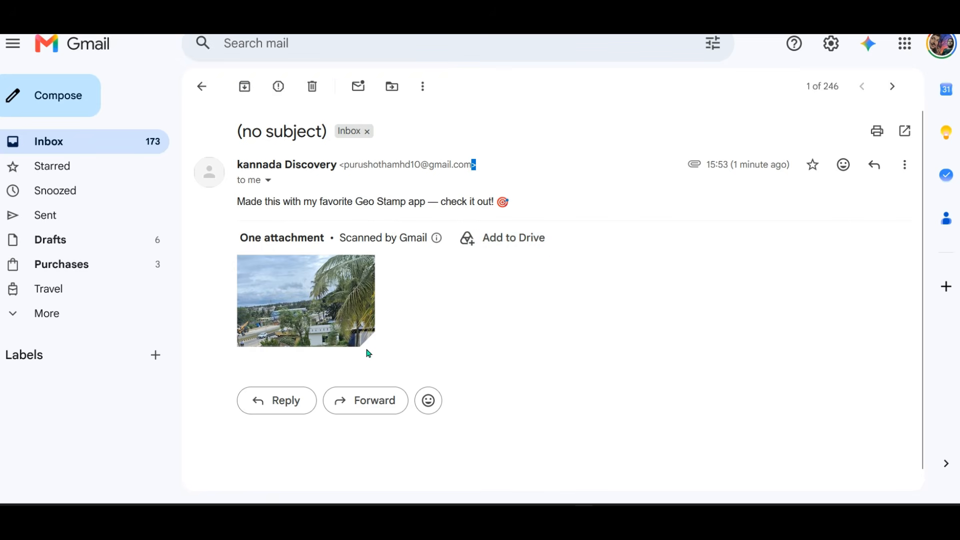
mouse_move(340, 314)
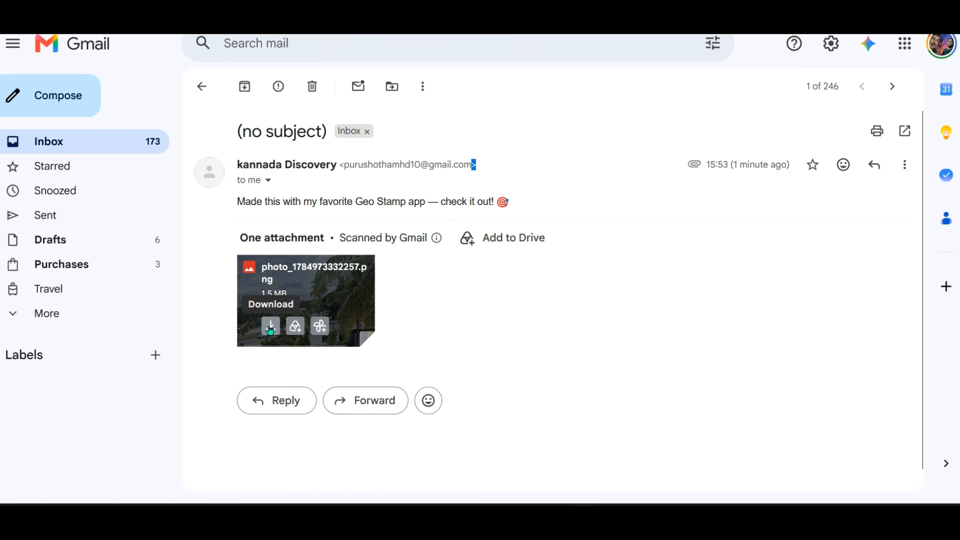
click(343, 286)
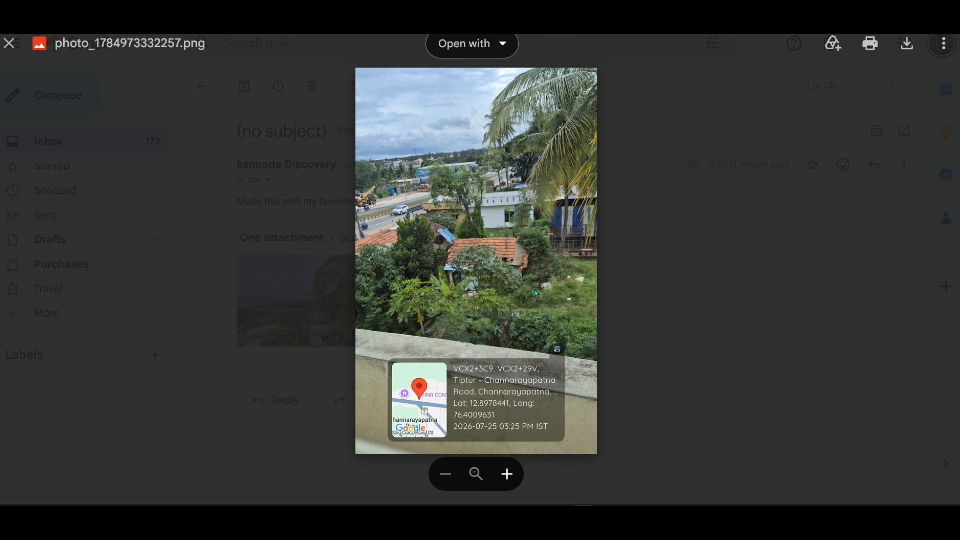
Zoom the photo preview, then download photo_1784973332257.png.
scroll(523, 276, up, 3)
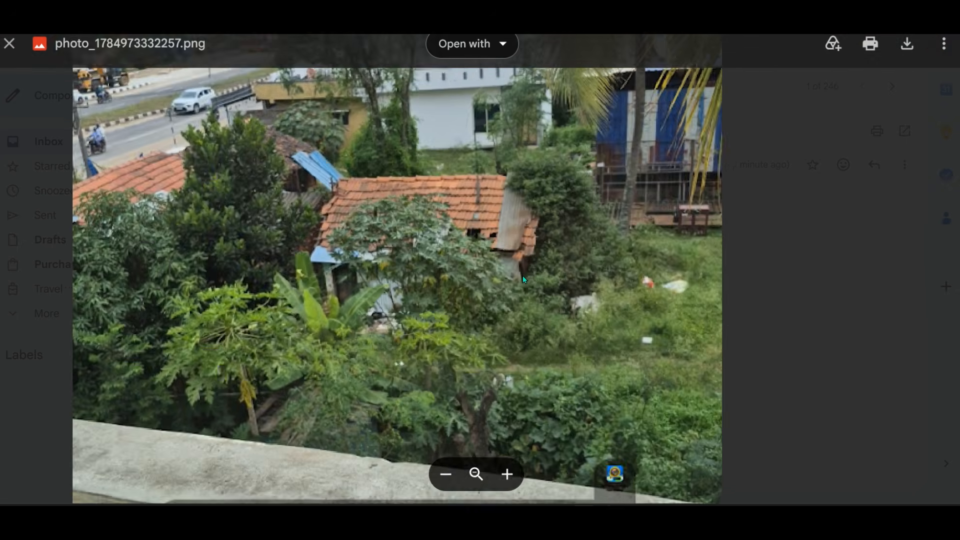
scroll(523, 275, down, 1)
scroll(523, 274, down, 3)
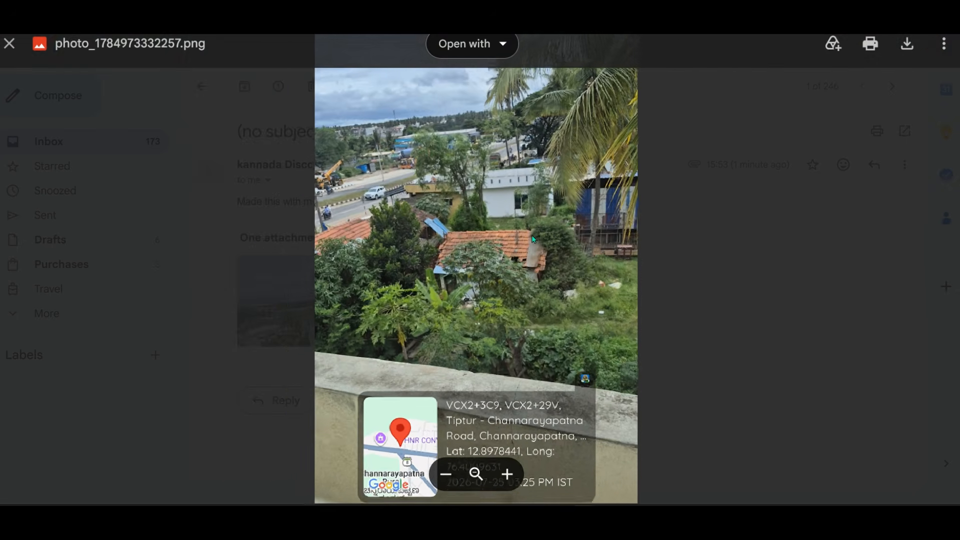
scroll(587, 192, down, 2)
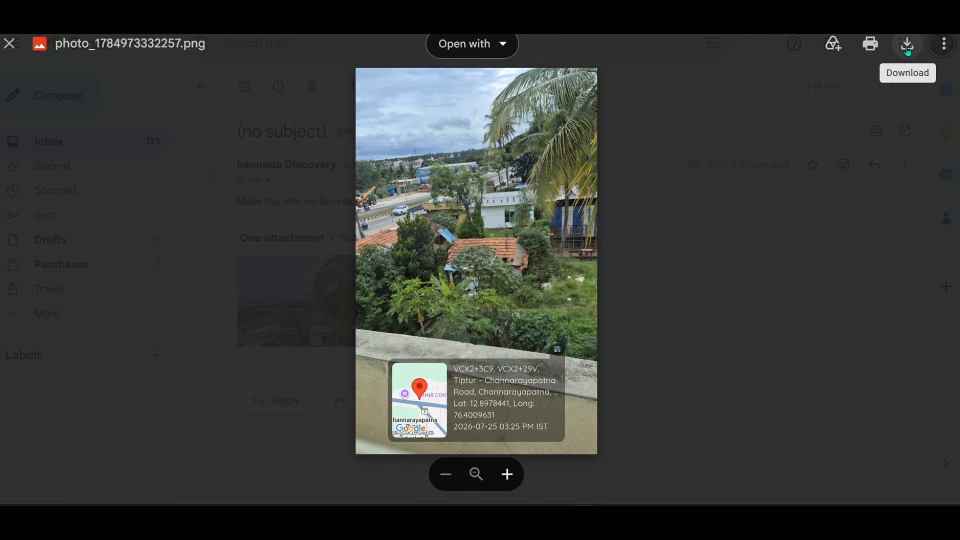
click(906, 47)
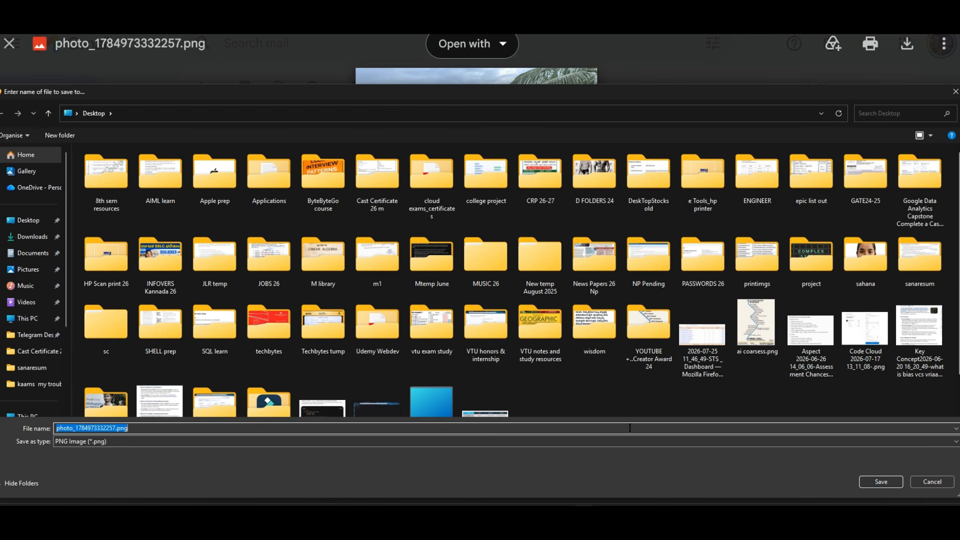
Save photo_1784973332257.png as a PNG on the Desktop.
click(880, 483)
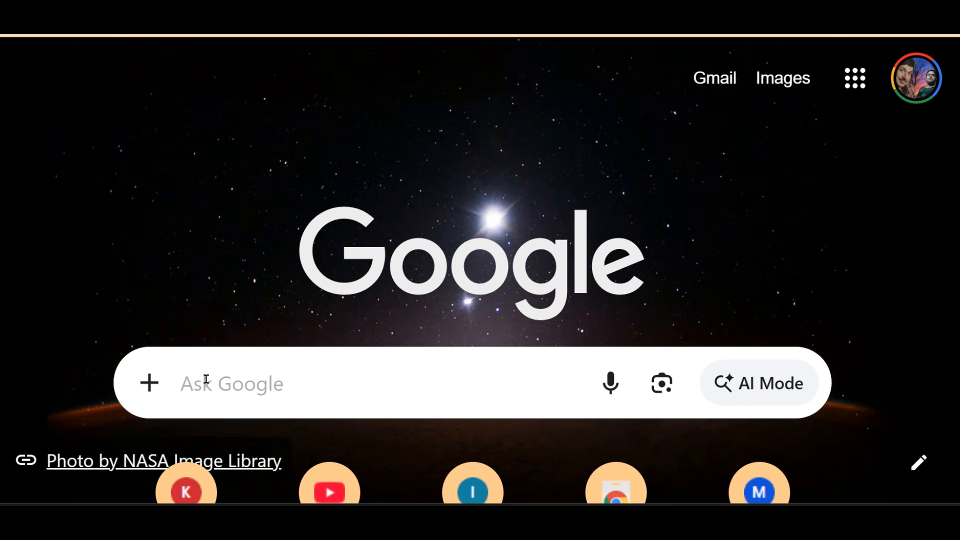
click(206, 378)
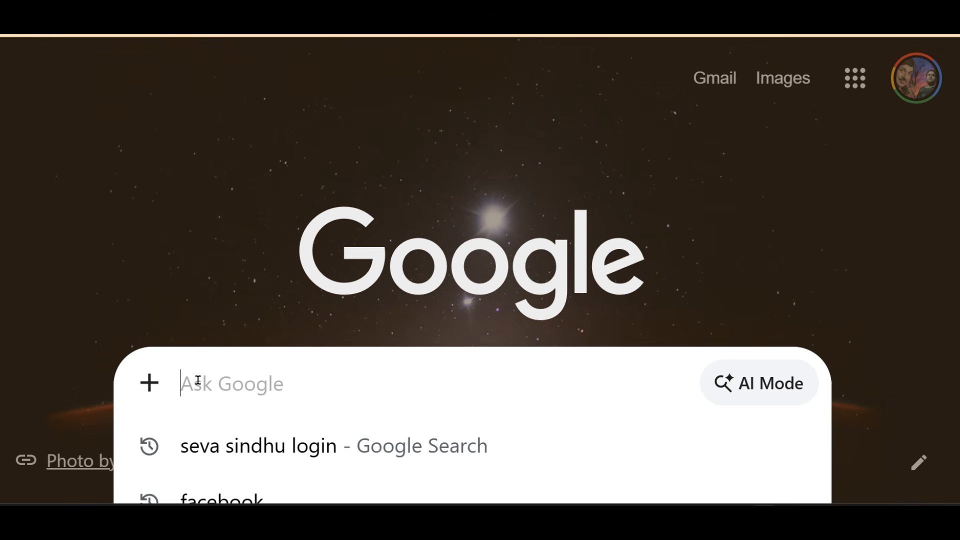
Search 'eco club for mission life', enlarge the results and open the Eco Clubs For Mission LiFE site.
text(ec)
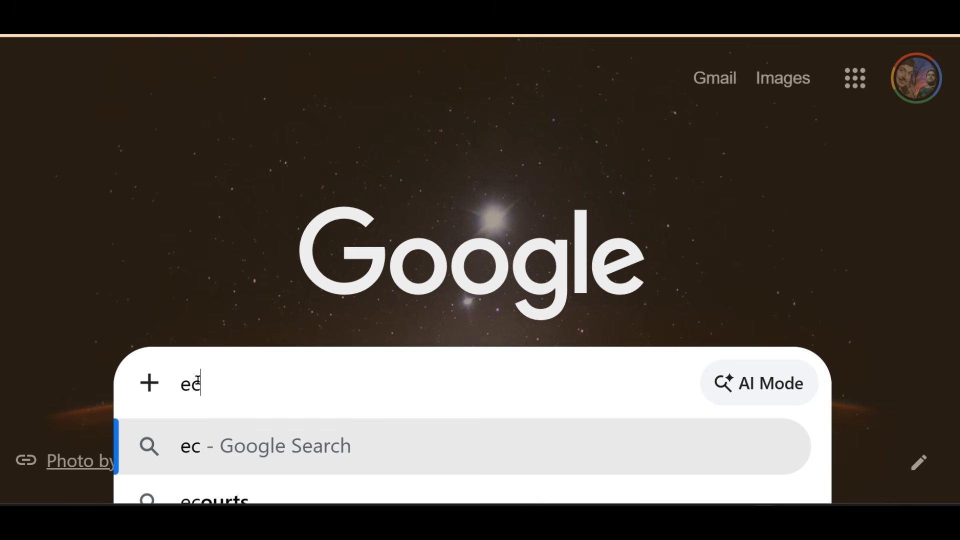
text(o club )
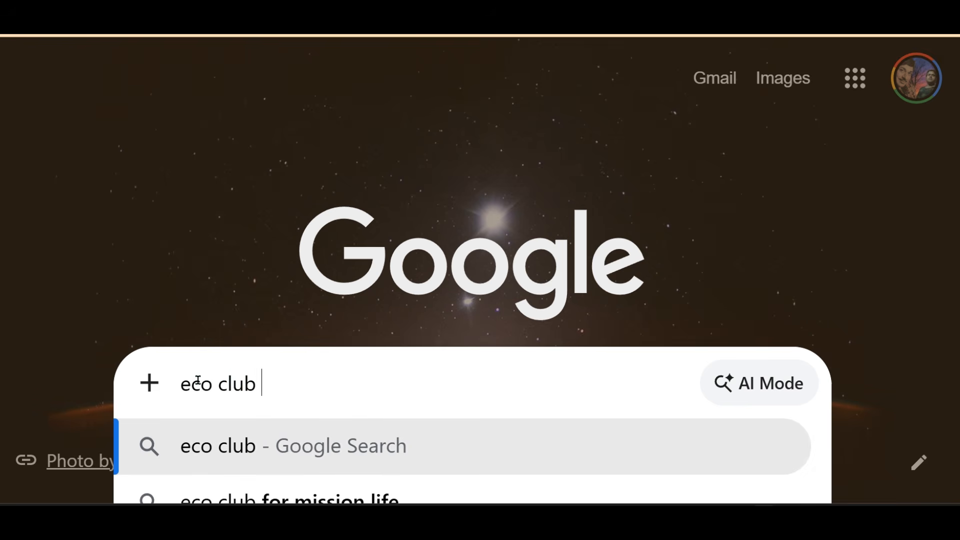
text(for m)
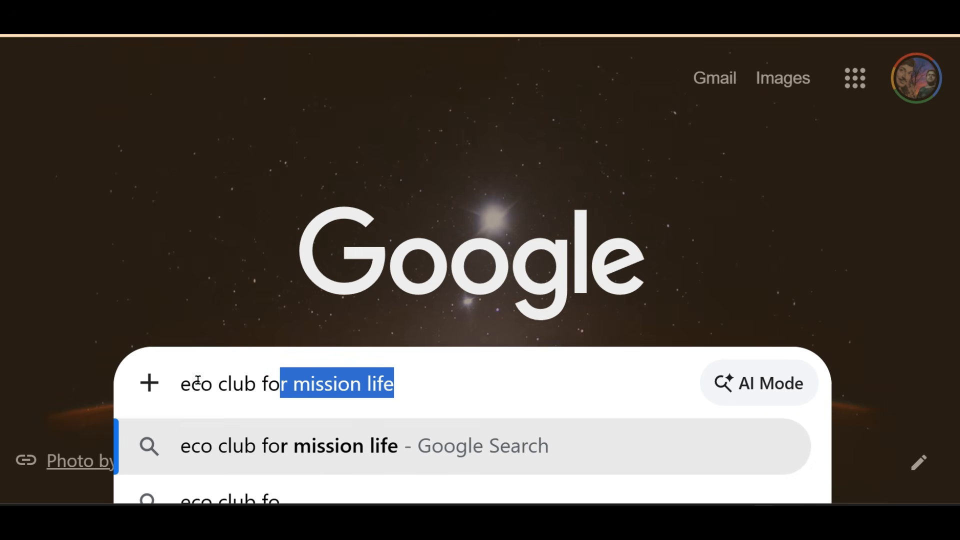
text(iss)
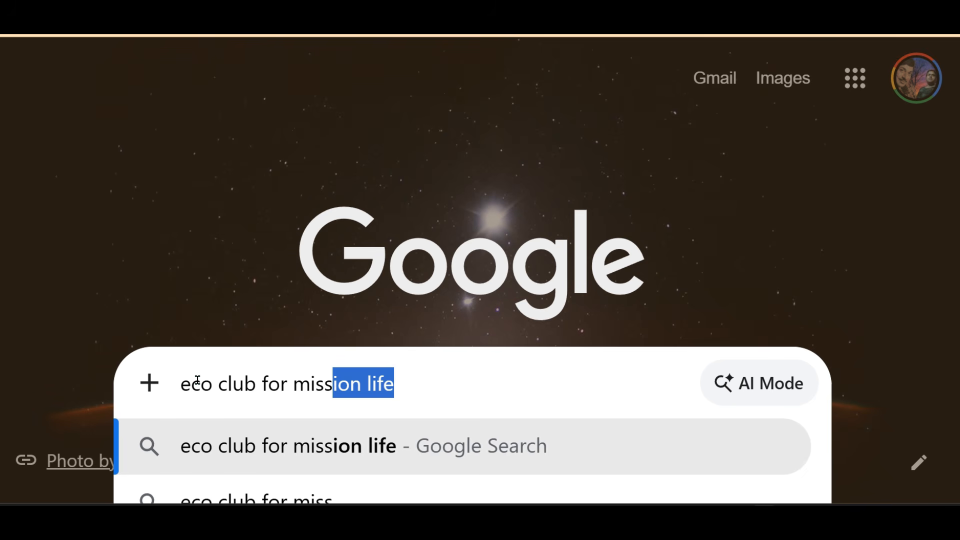
text(ion li)
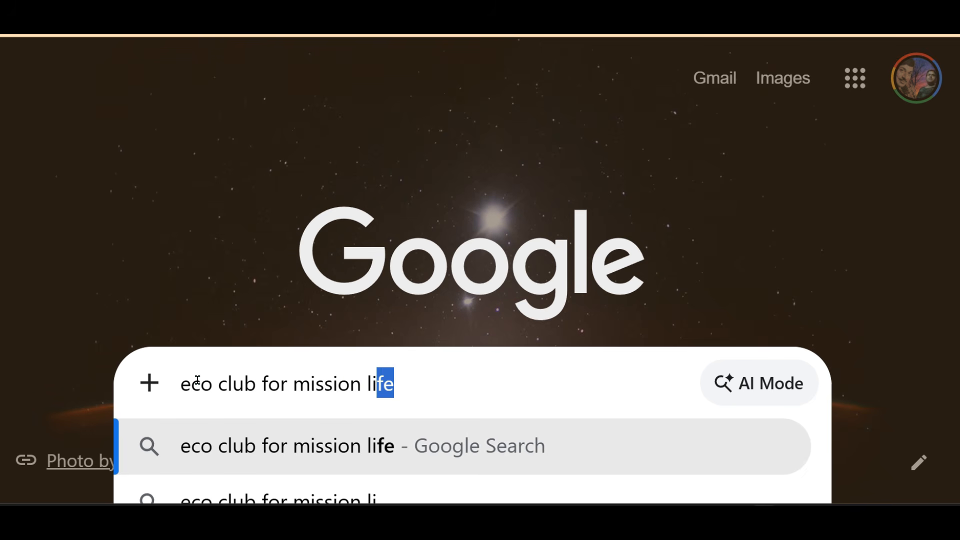
text(fe)
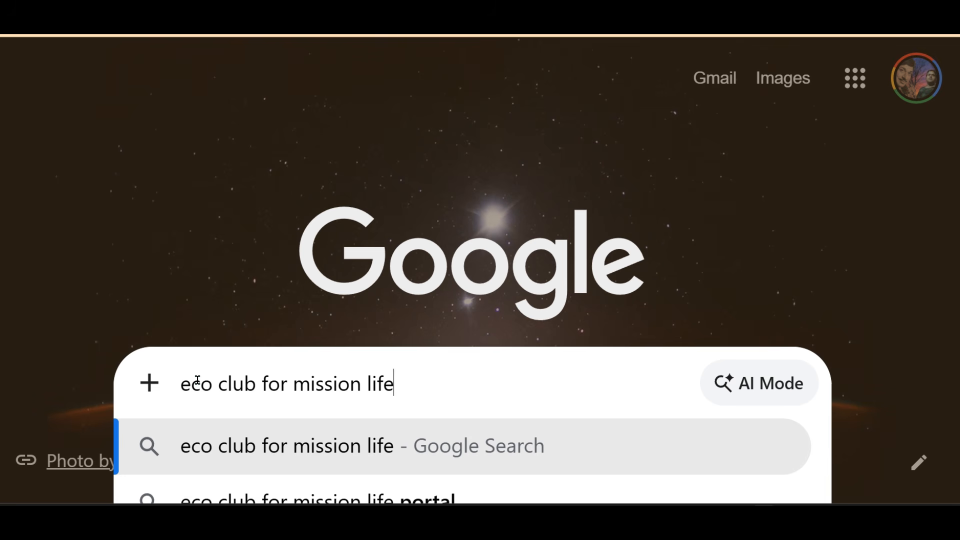
click(479, 451)
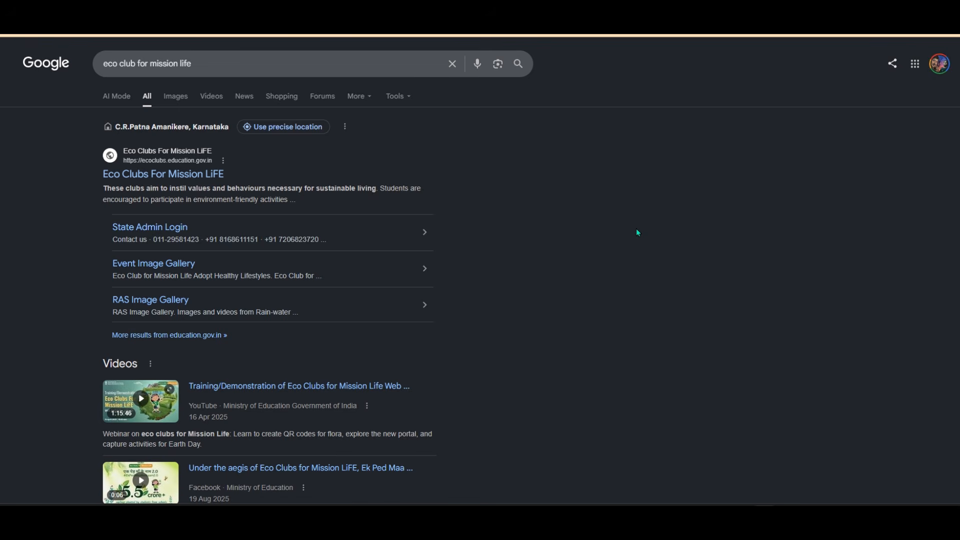
key(ctrl+plus)
key(ctrl+plus)
key(ctrl+plus)
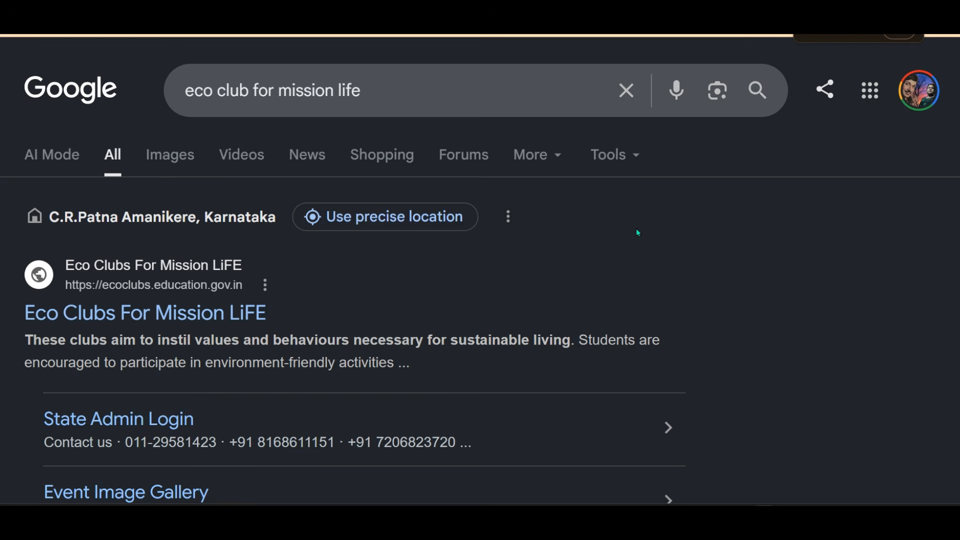
key(ctrl+plus)
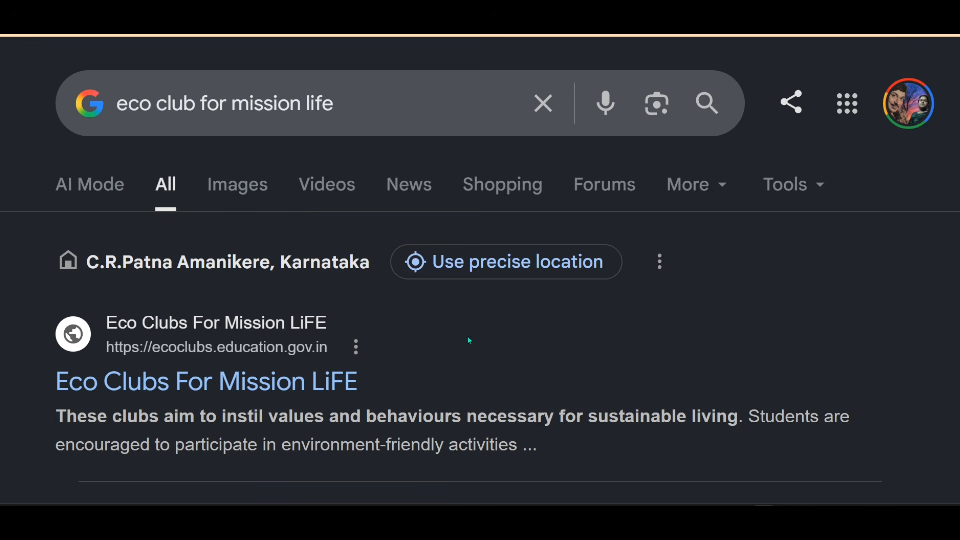
scroll(301, 417, down, 2)
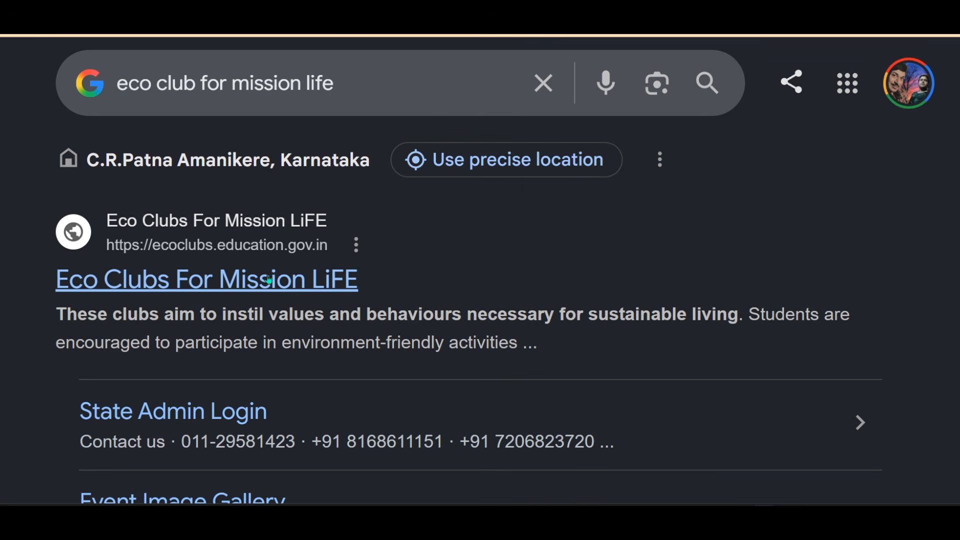
click(403, 312)
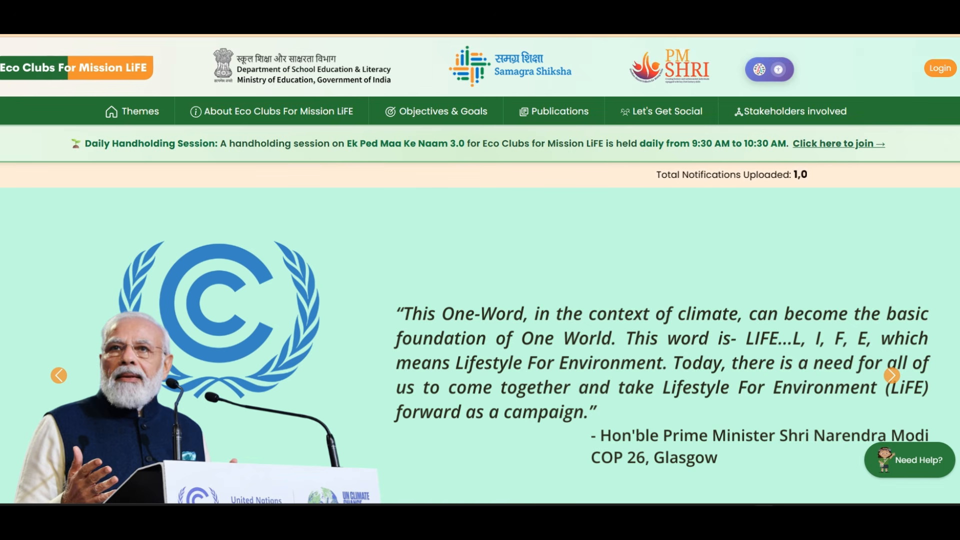
Choose School Login from the portal's Login dropdown to reach the UDISE Code form.
key(ctrl+plus)
key(ctrl+plus)
key(ctrl+plus)
key(ctrl+plus)
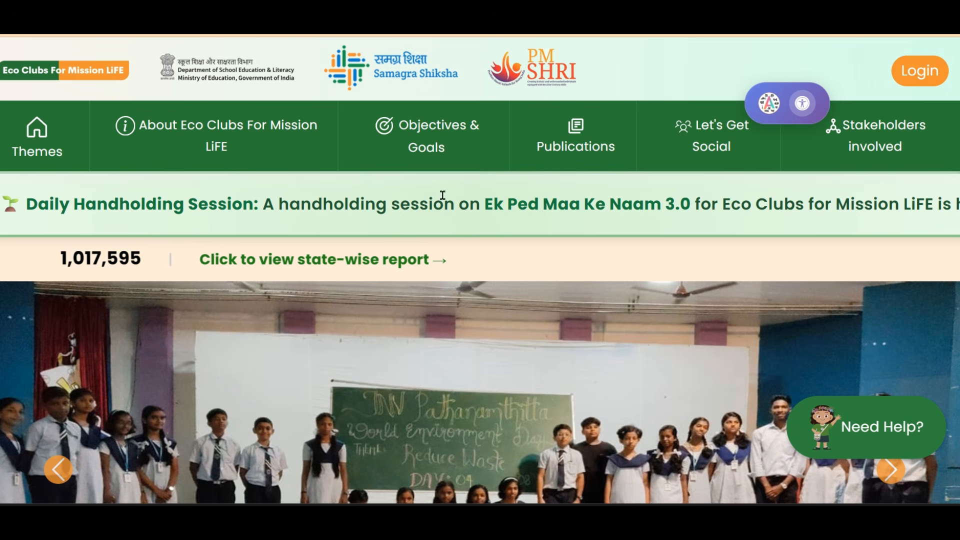
click(925, 73)
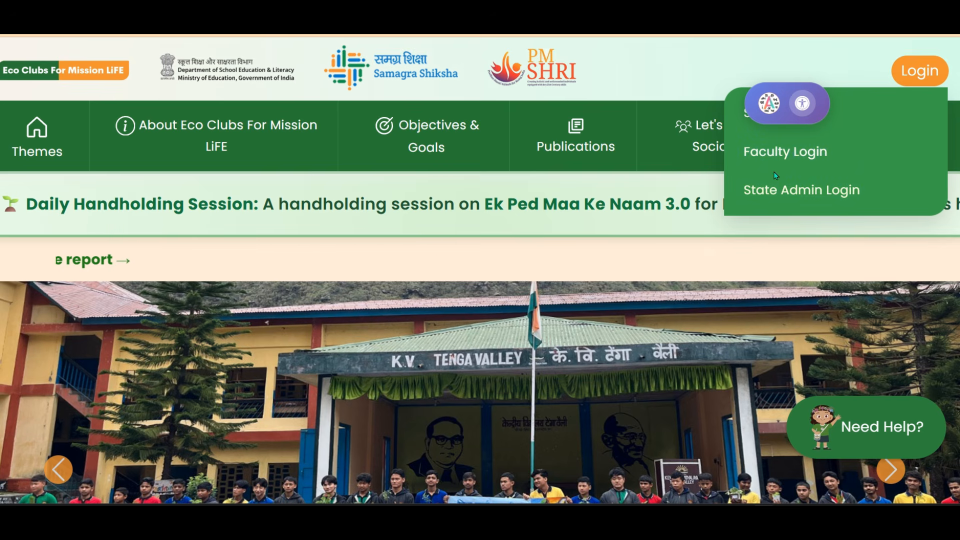
click(444, 347)
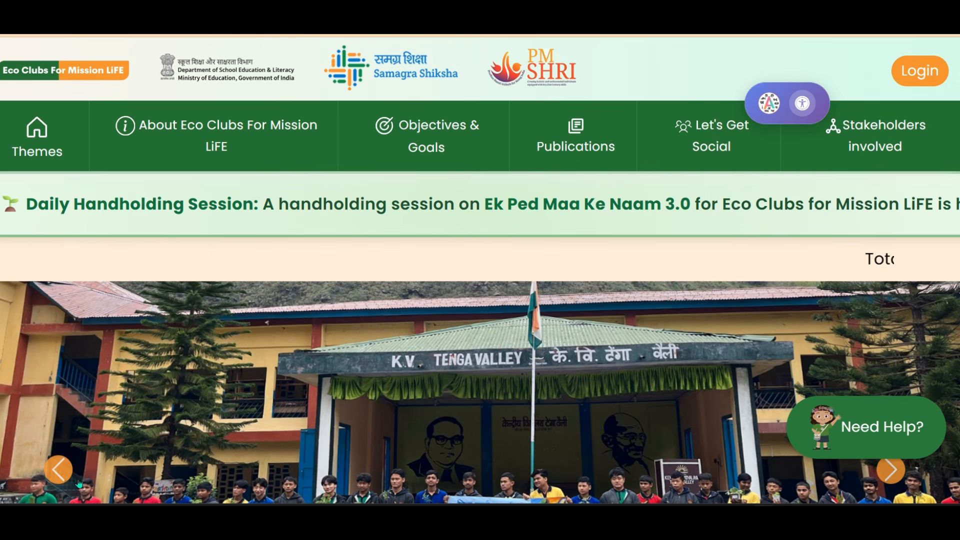
key(ctrl+minus)
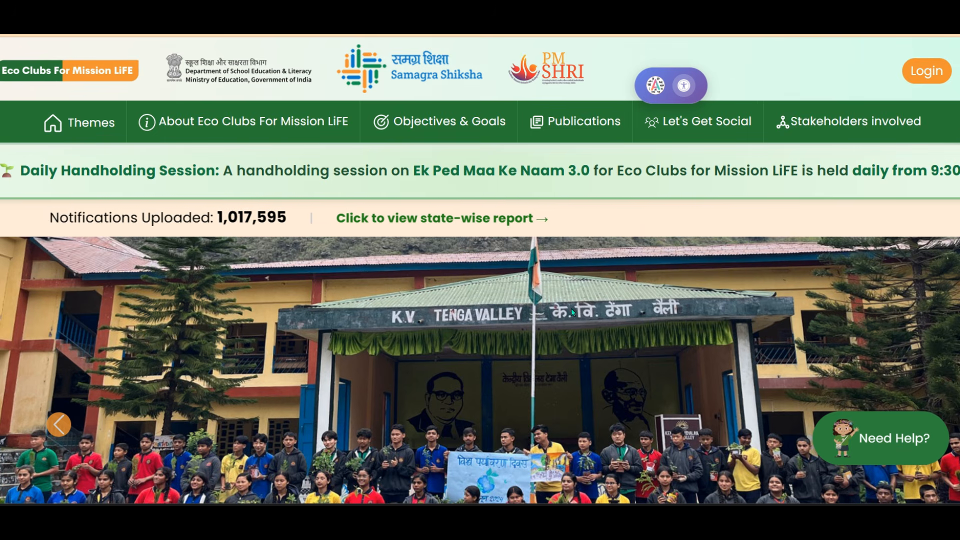
click(913, 81)
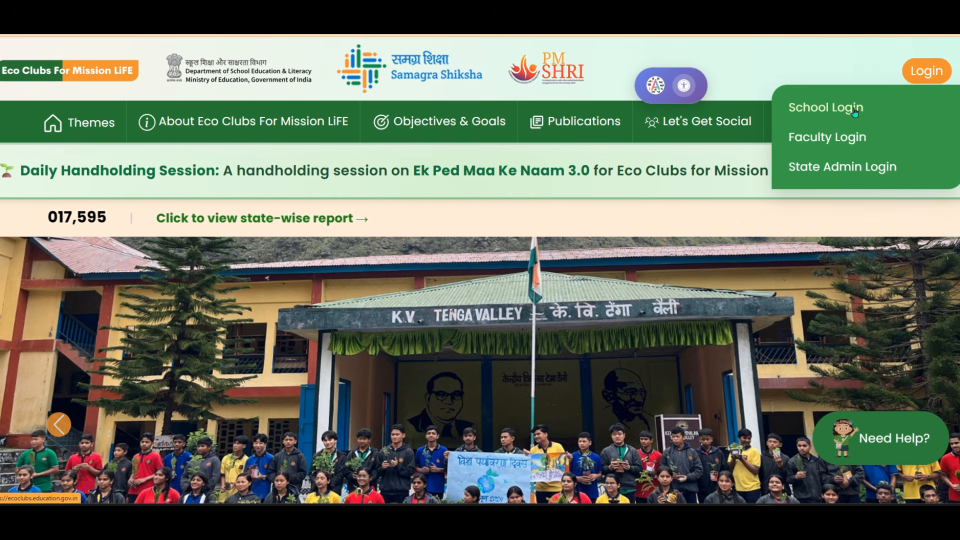
click(854, 108)
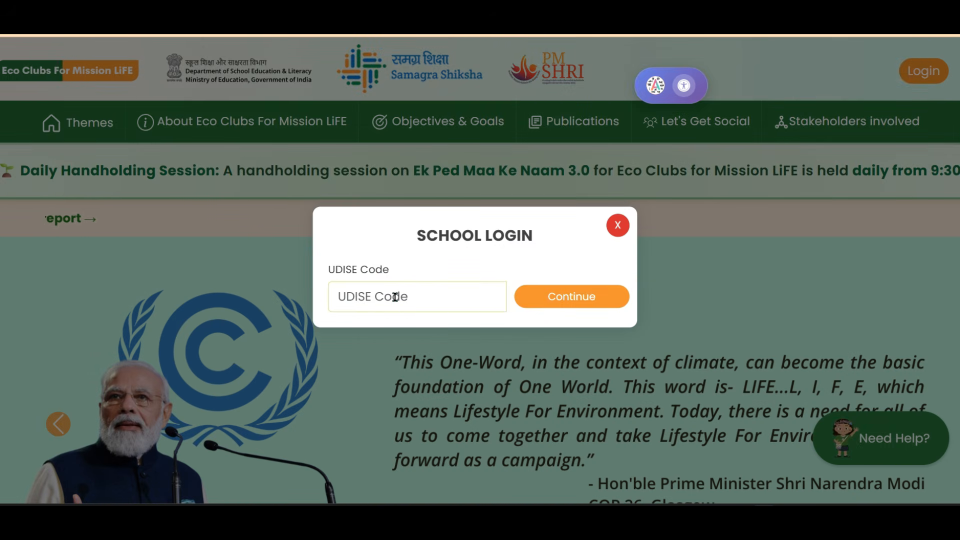
Zoom in on the login form, paste the school's UDISE code and continue.
key(ctrl+plus)
key(ctrl+plus)
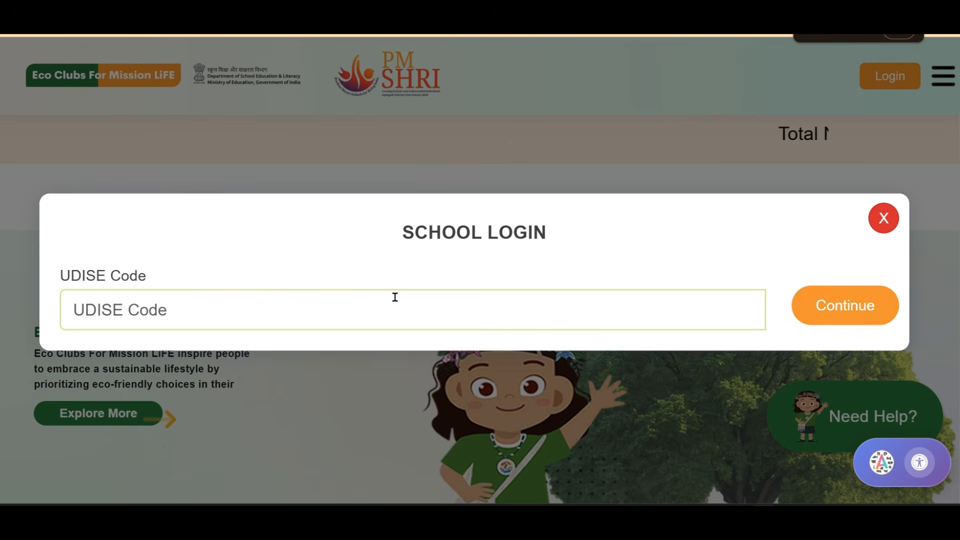
click(350, 298)
key(ctrl+v)
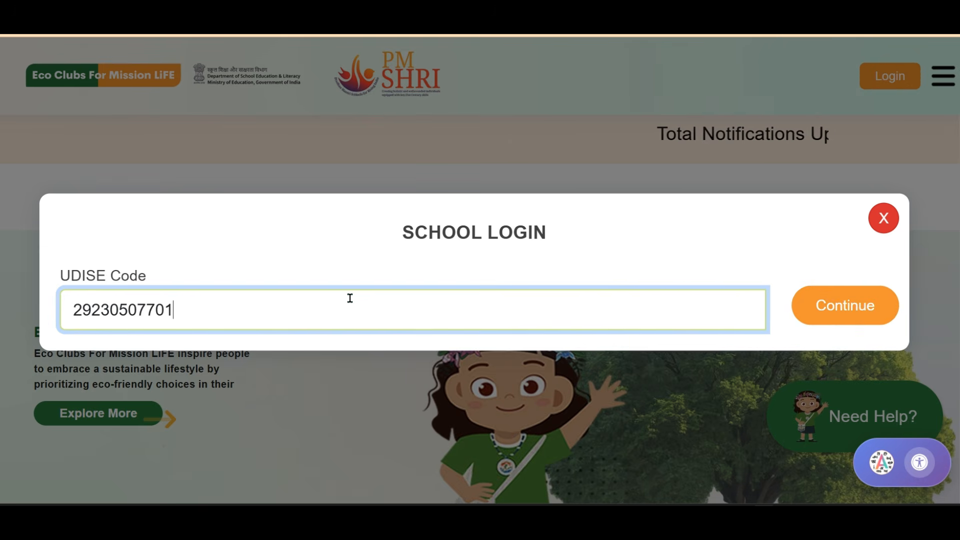
click(859, 315)
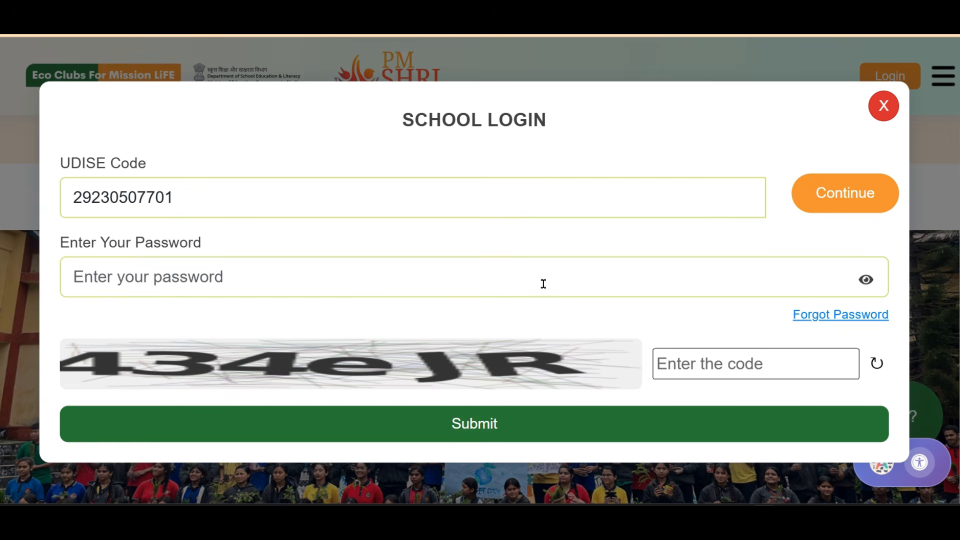
Paste the school account password into the password field.
click(164, 283)
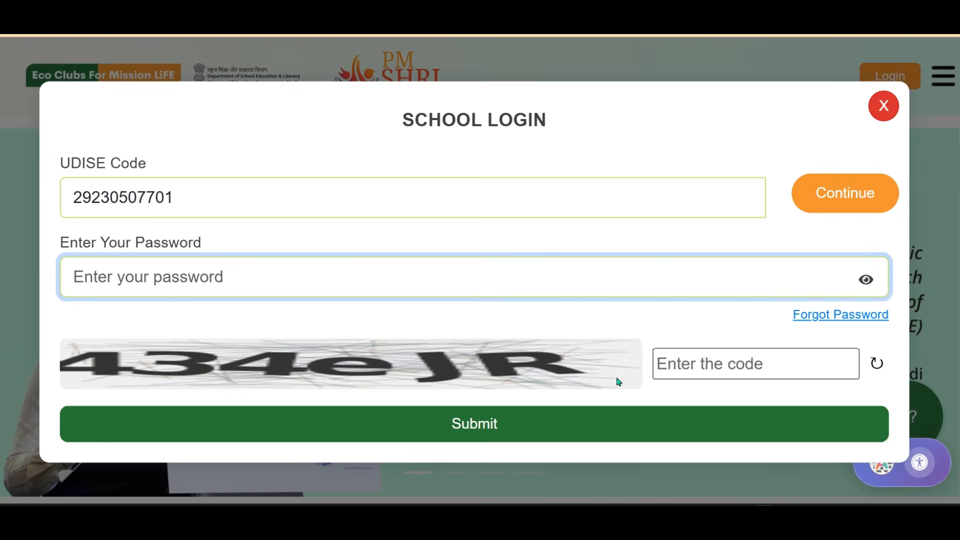
click(704, 366)
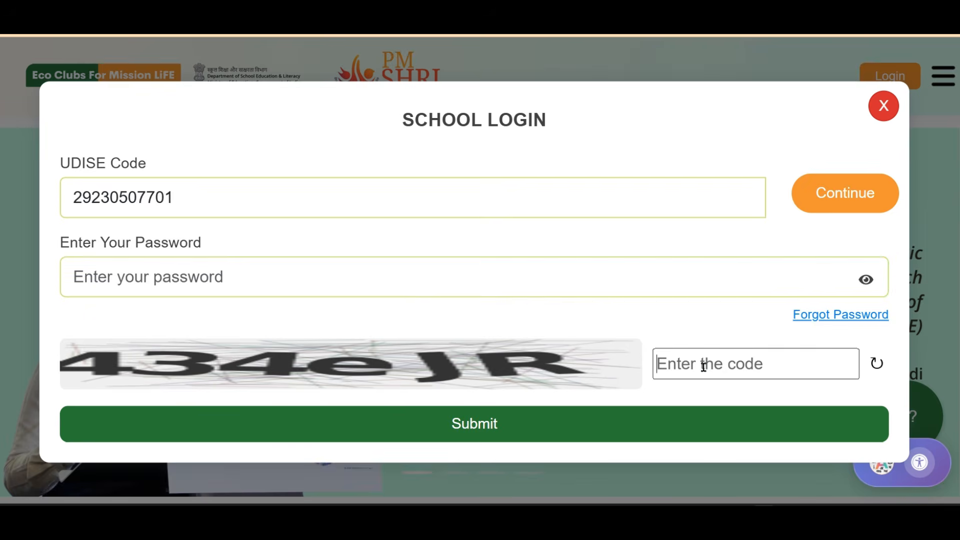
click(245, 279)
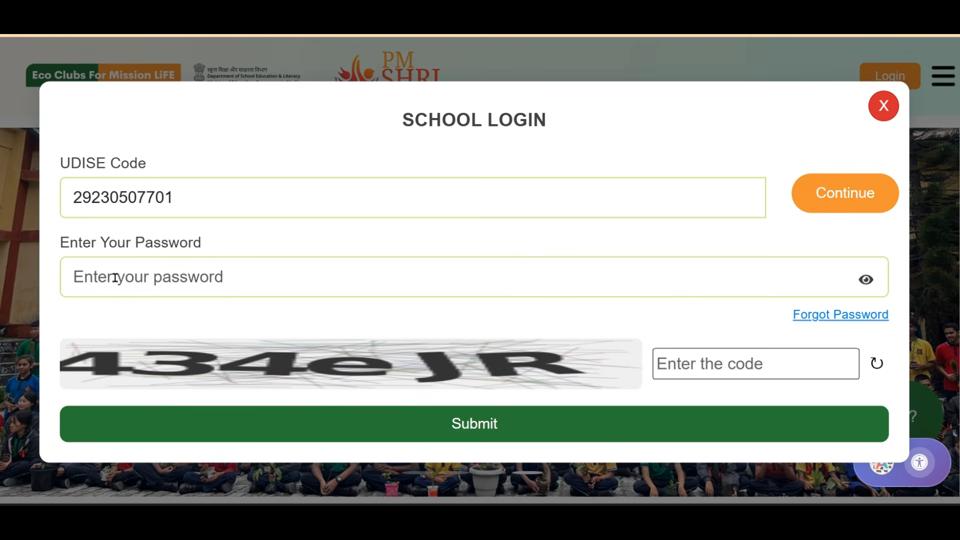
click(115, 278)
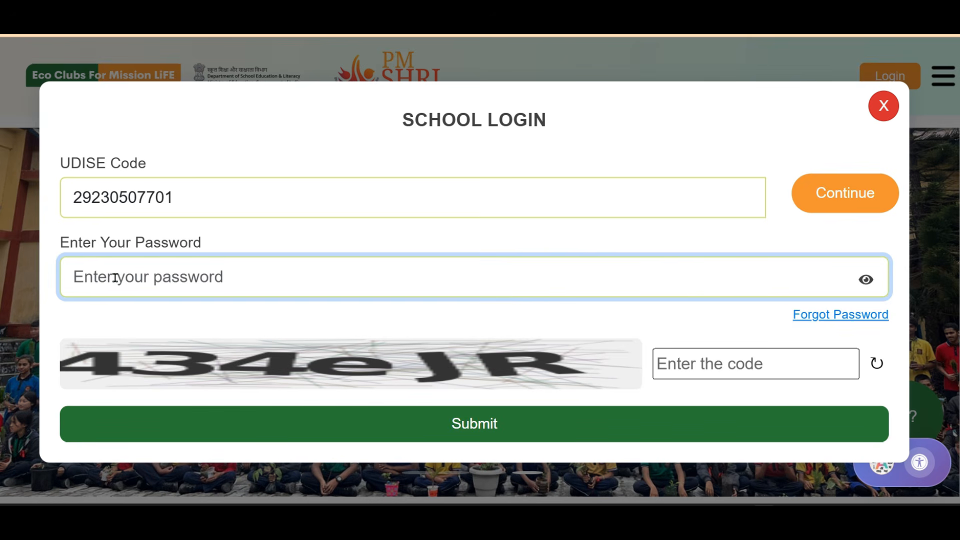
key(ctrl+v)
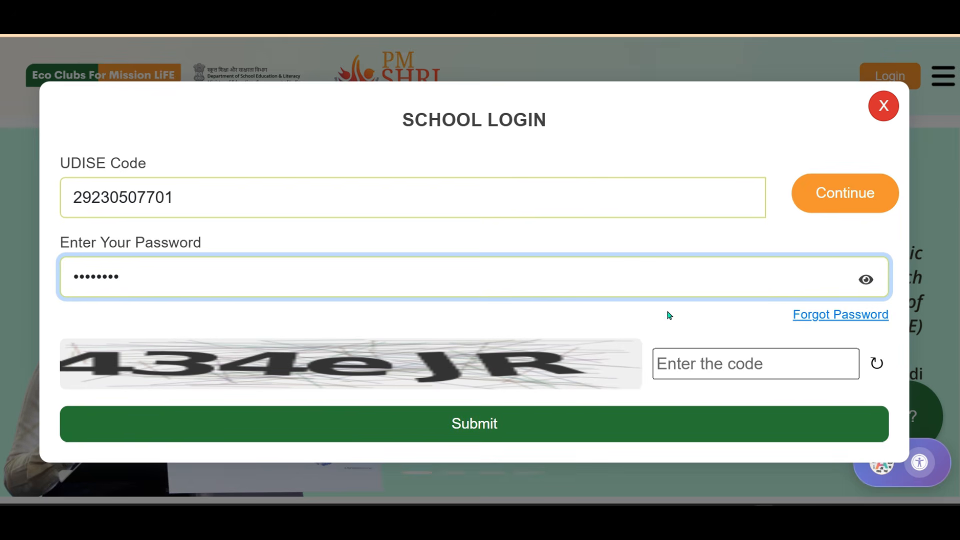
Enter the displayed captcha code and submit the school login.
click(671, 361)
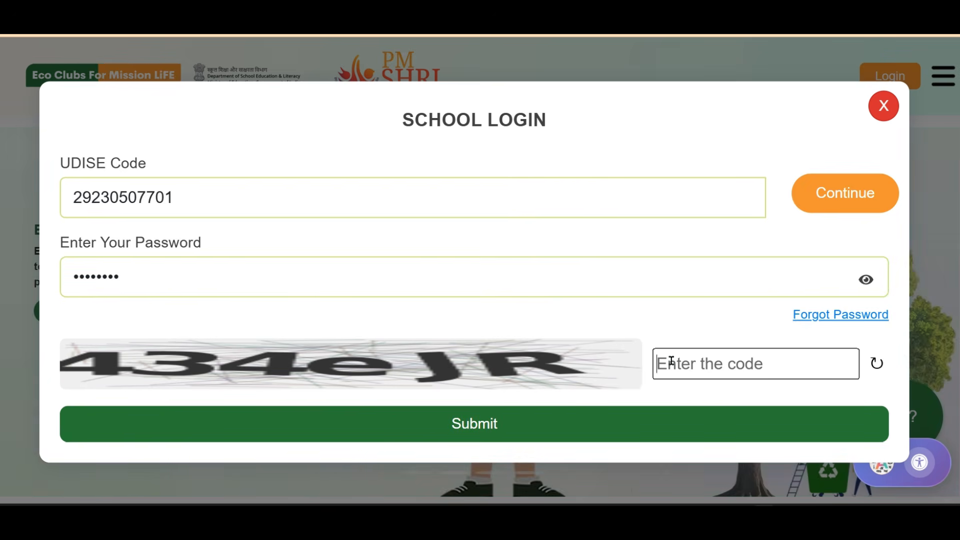
text(3)
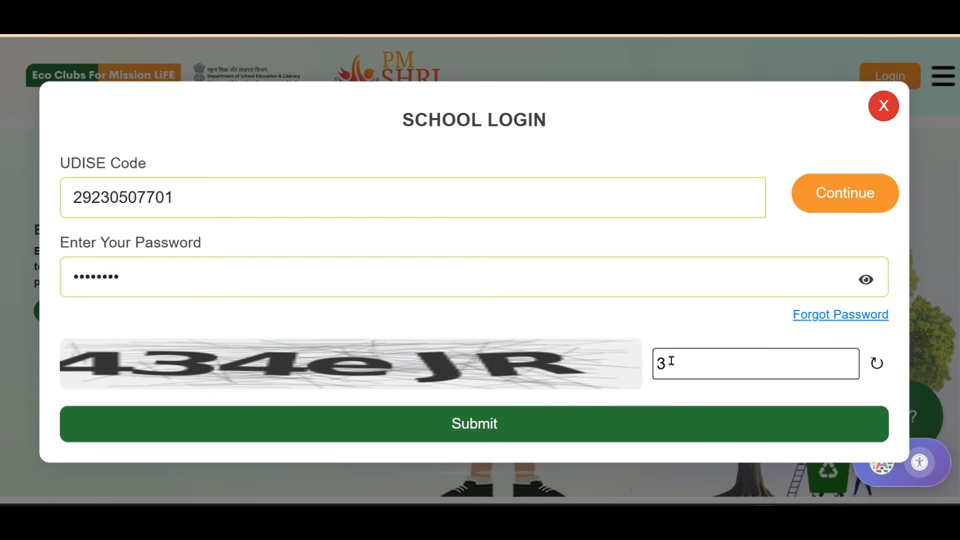
key(BackSpace)
text(434)
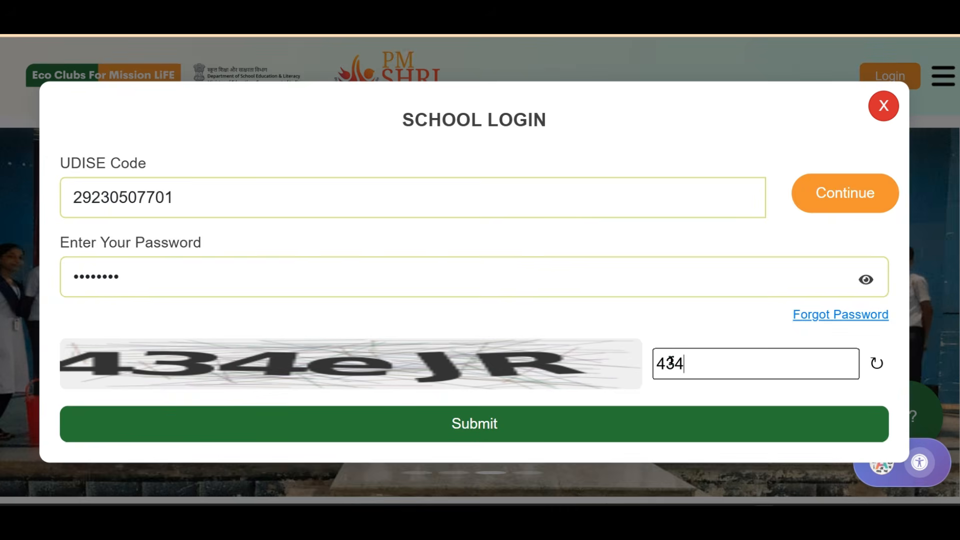
text(e)
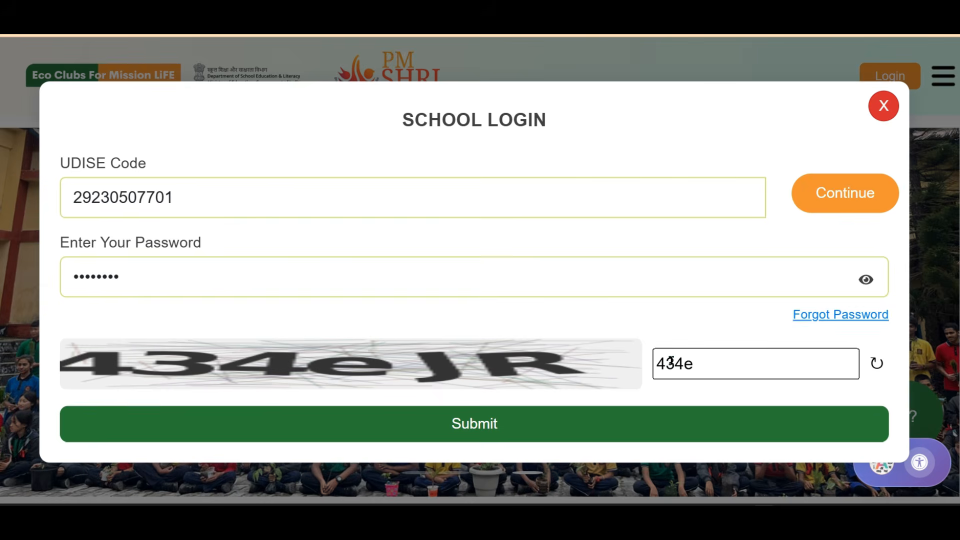
text(JR)
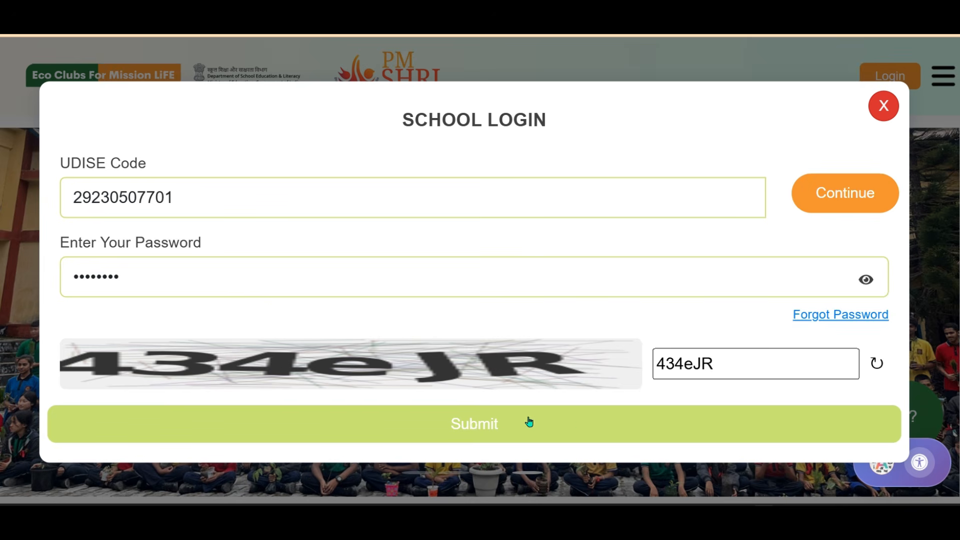
click(666, 443)
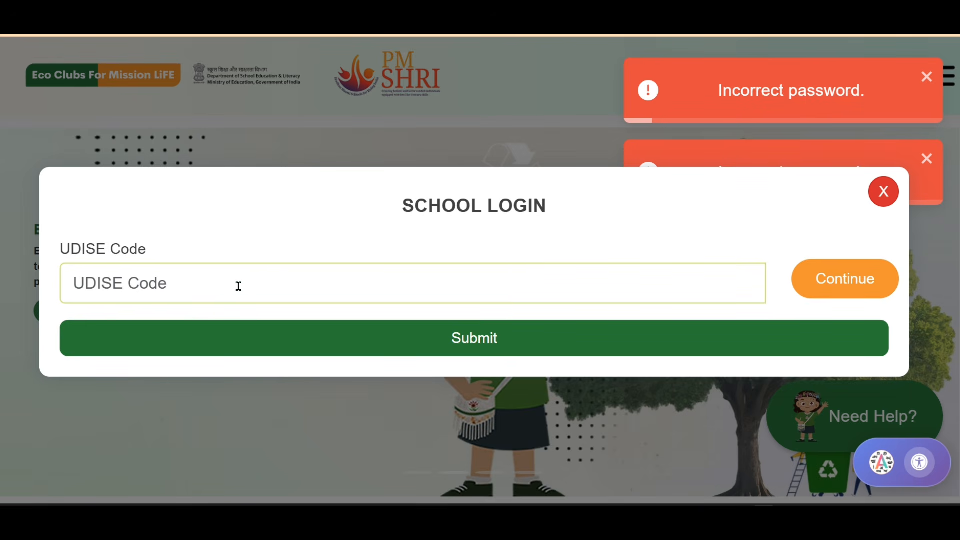
Select the UDISE Code field to begin re-entering the school's code.
click(206, 283)
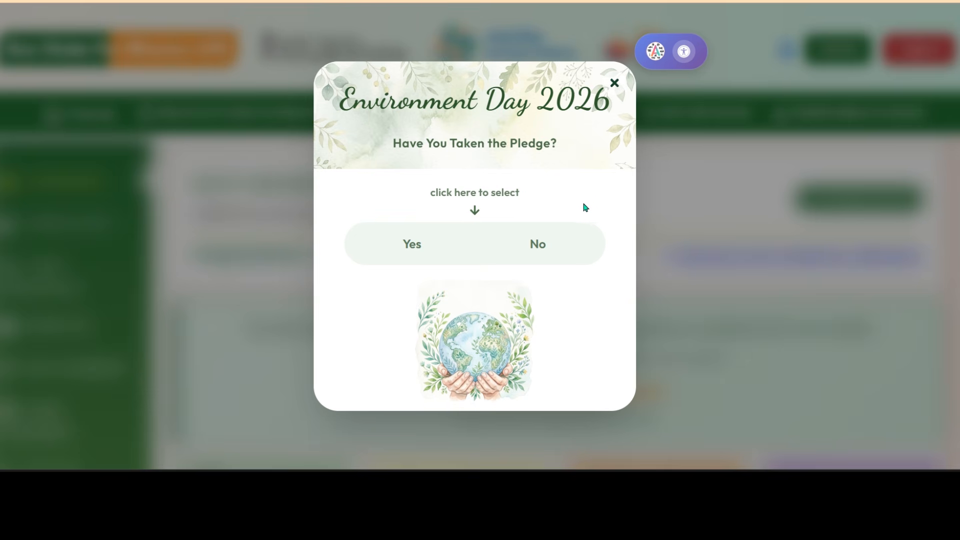
Answer Yes to the Environment Day 2026 pledge, then close the prompt with Esc.
click(418, 251)
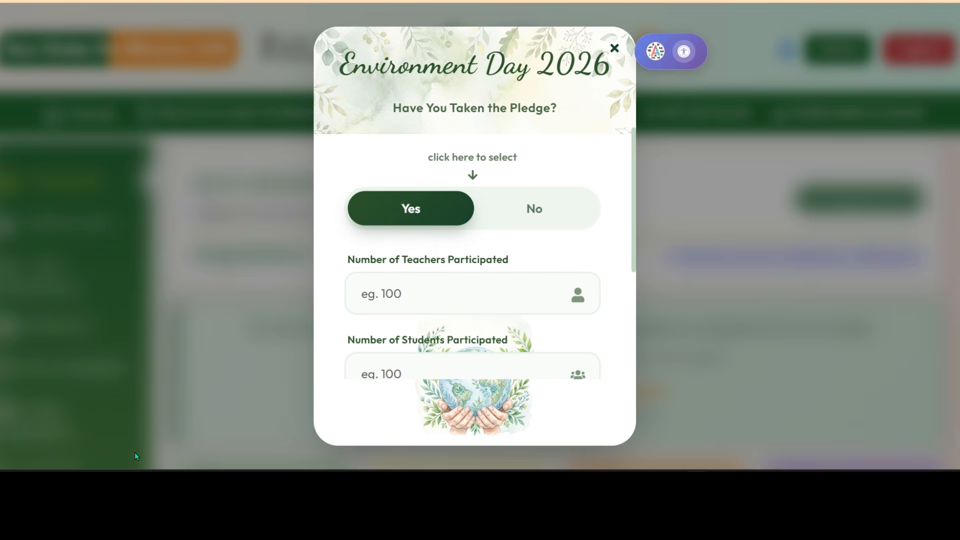
key(Escape)
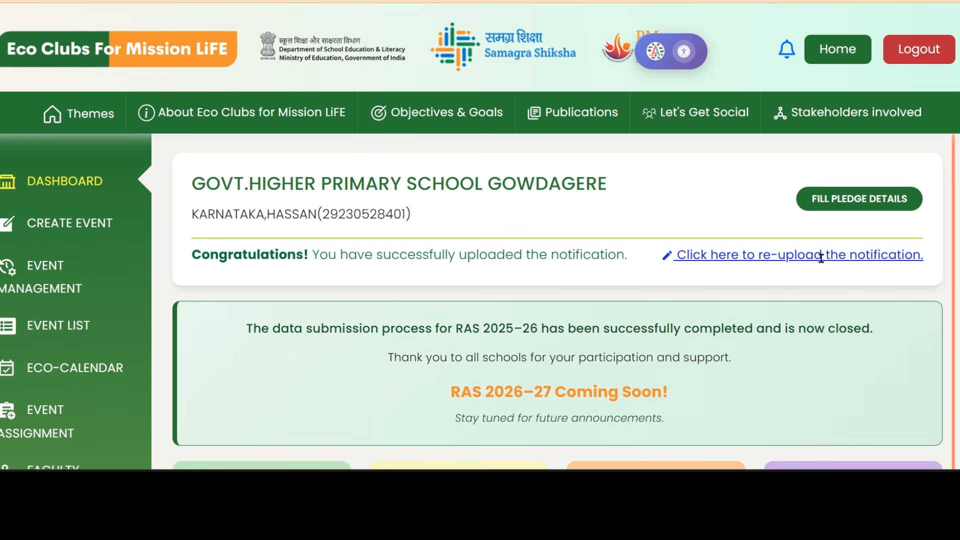
Follow the 'Click here to re-upload the notification.' link on the dashboard.
click(754, 254)
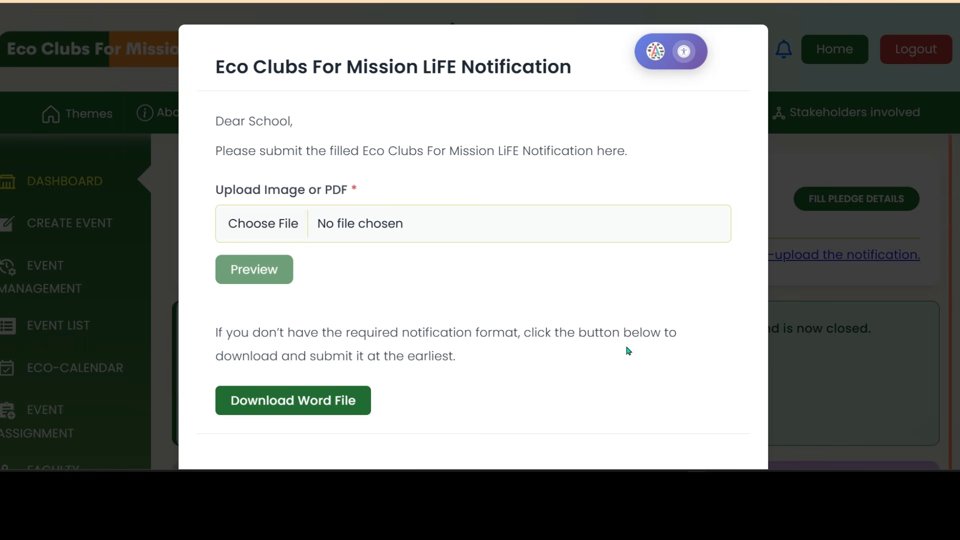
click(242, 404)
click(293, 407)
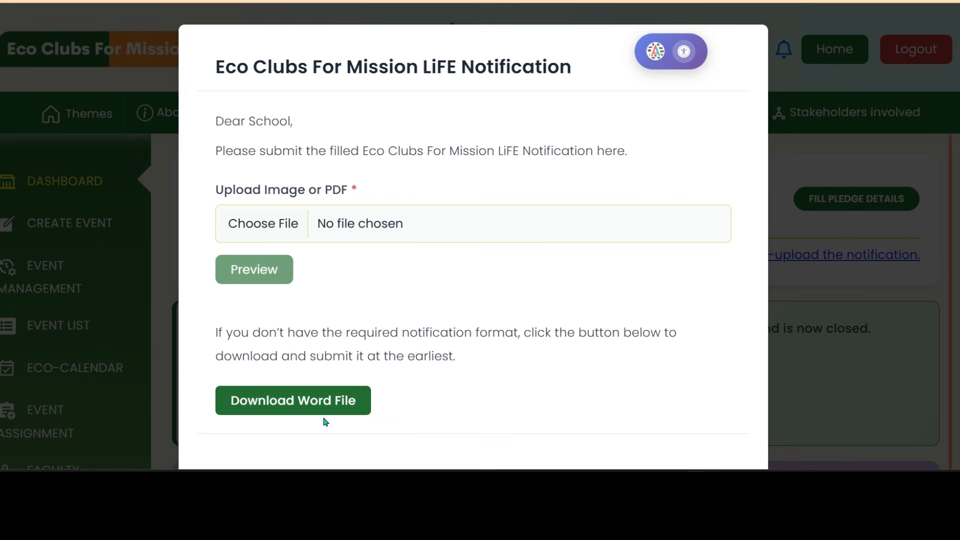
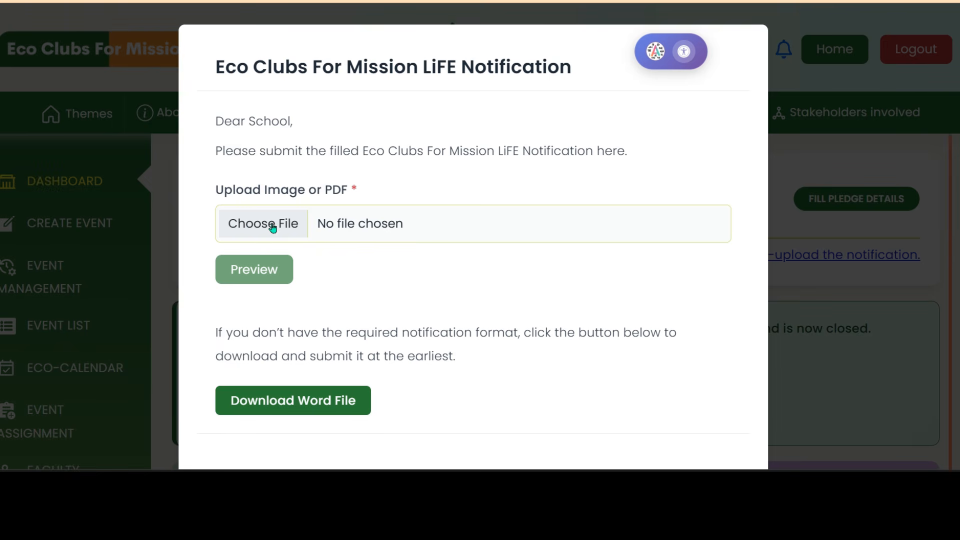
Open the file picker to choose the filled notification image or PDF.
click(275, 228)
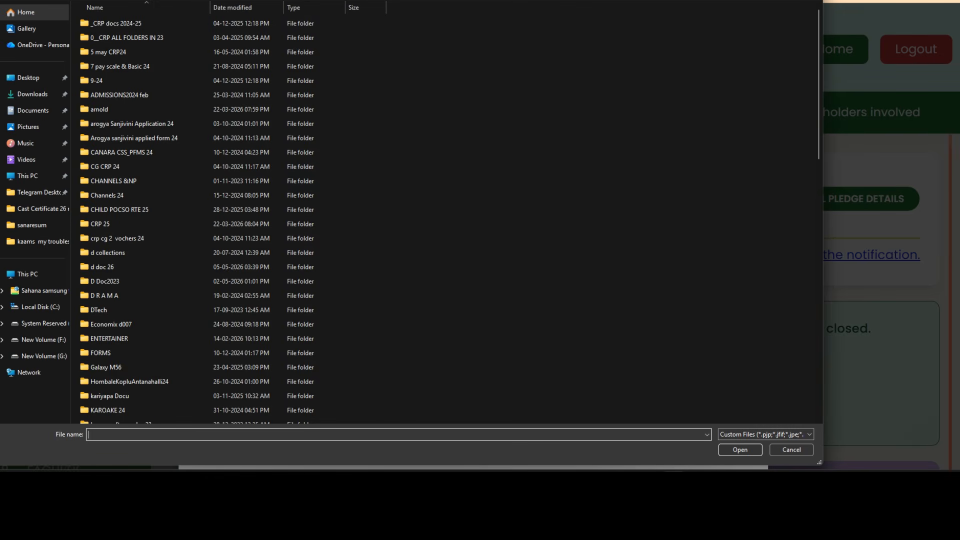
Browse to the D FOLDERS 24 folder, then cancel the picker without selecting a file.
key(alt+Up)
double_click(611, 34)
click(791, 450)
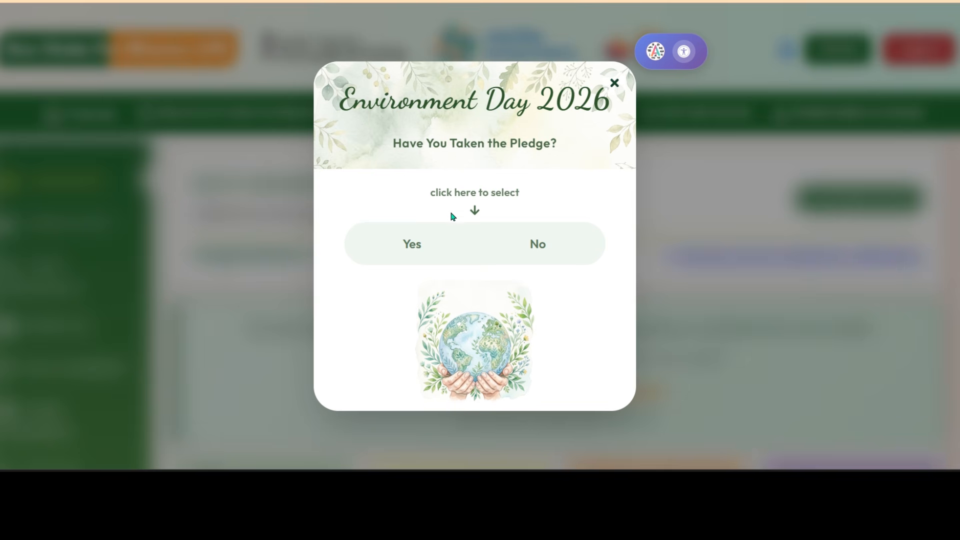
Answer Yes to the pledge with 1 teacher participating, then close the popup unsubmitted.
click(422, 248)
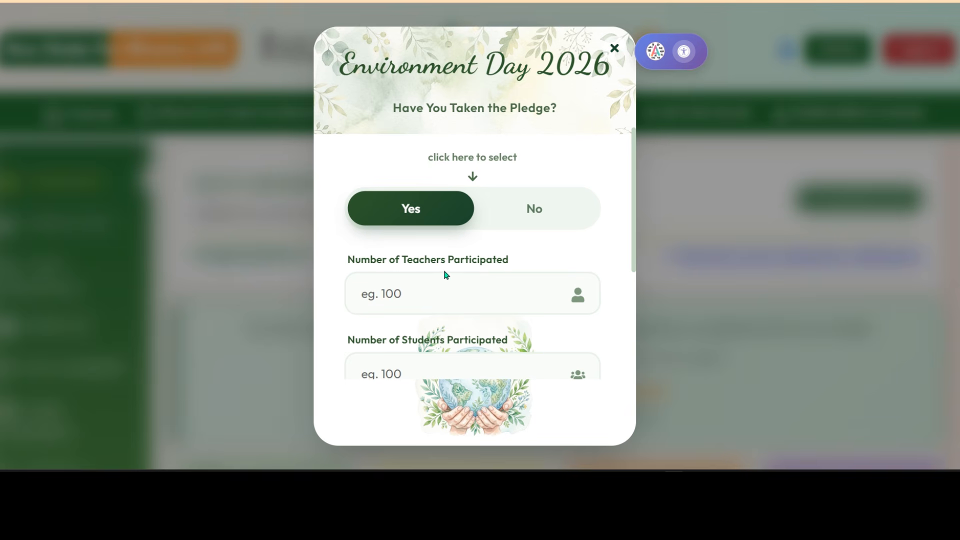
click(422, 297)
click(555, 289)
scroll(554, 285, down, 2)
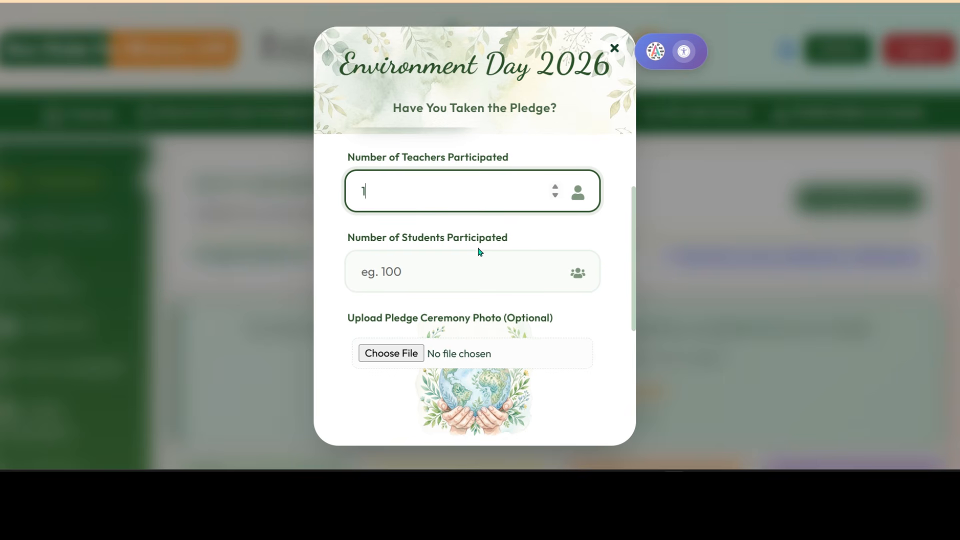
scroll(499, 302, down, 2)
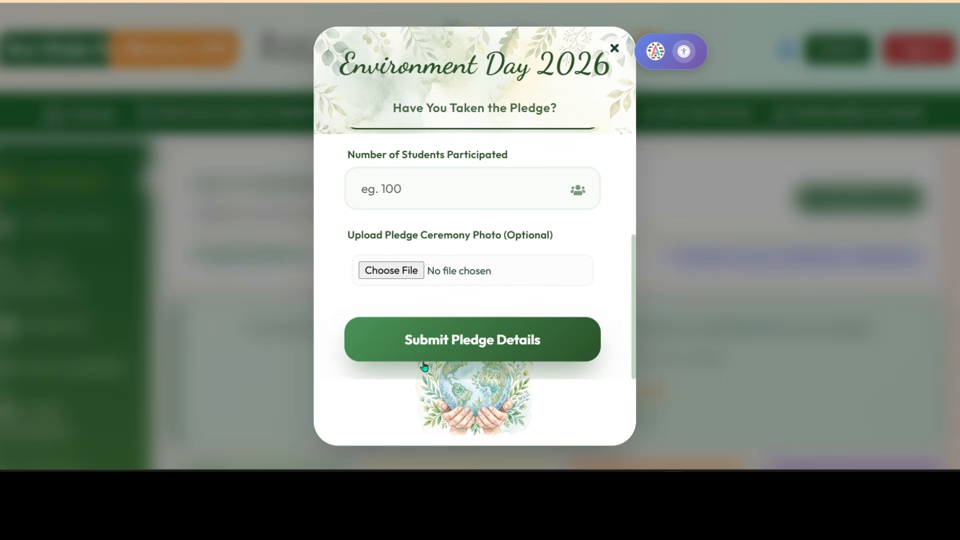
click(615, 48)
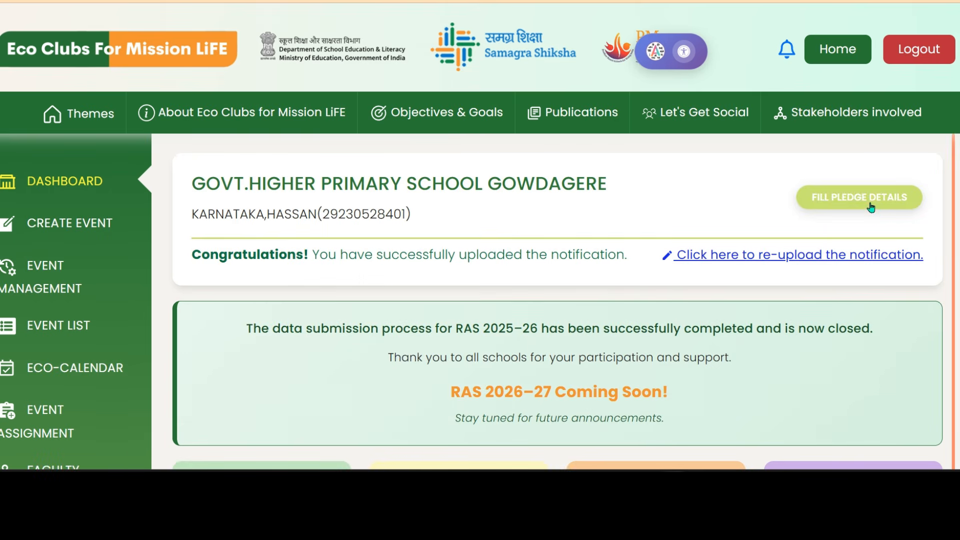
click(871, 206)
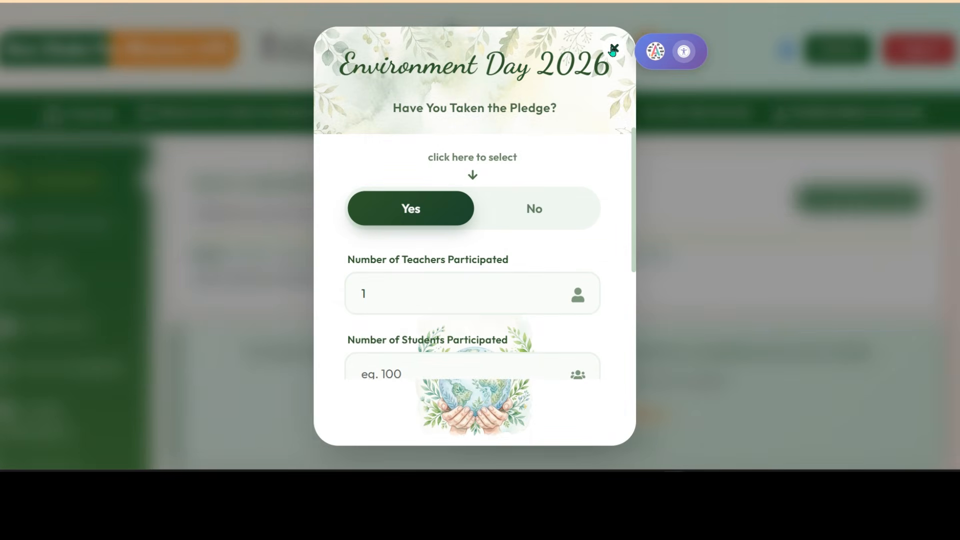
click(615, 48)
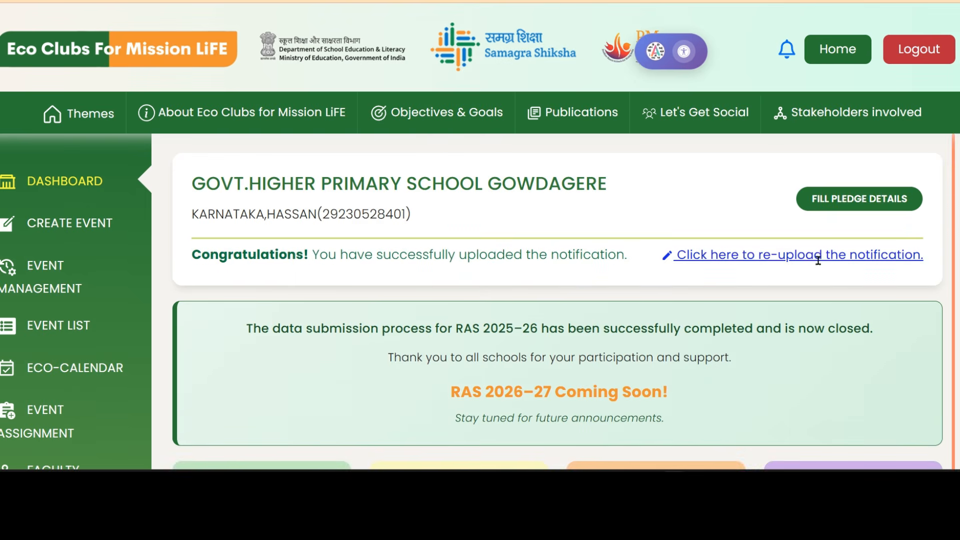
click(827, 256)
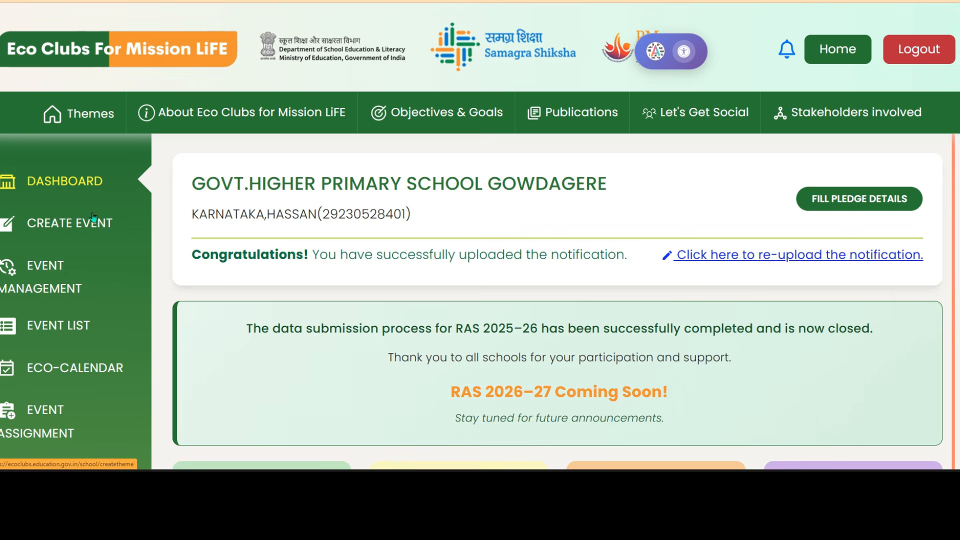
Open Create Event, enlarge the page zoom, and focus the Name of Event field.
click(79, 224)
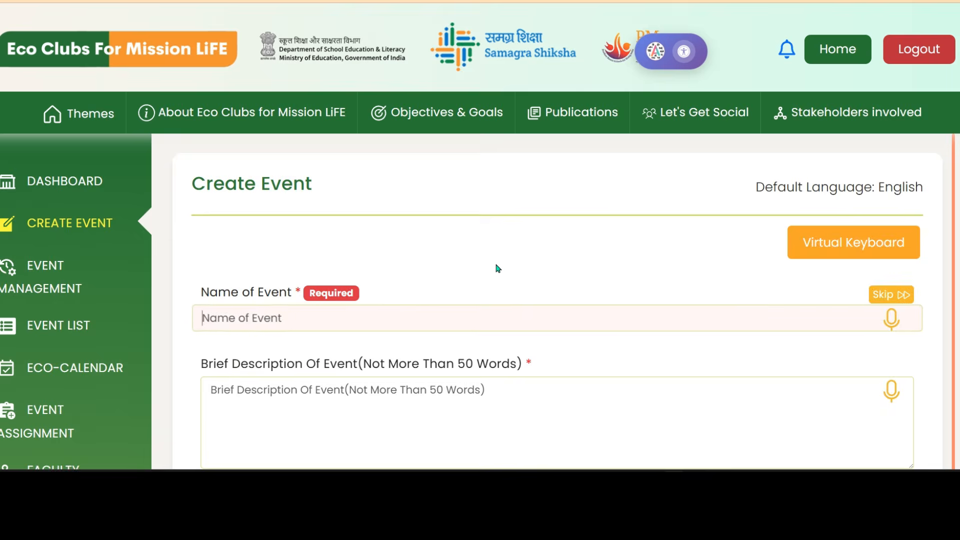
key(ctrl+plus)
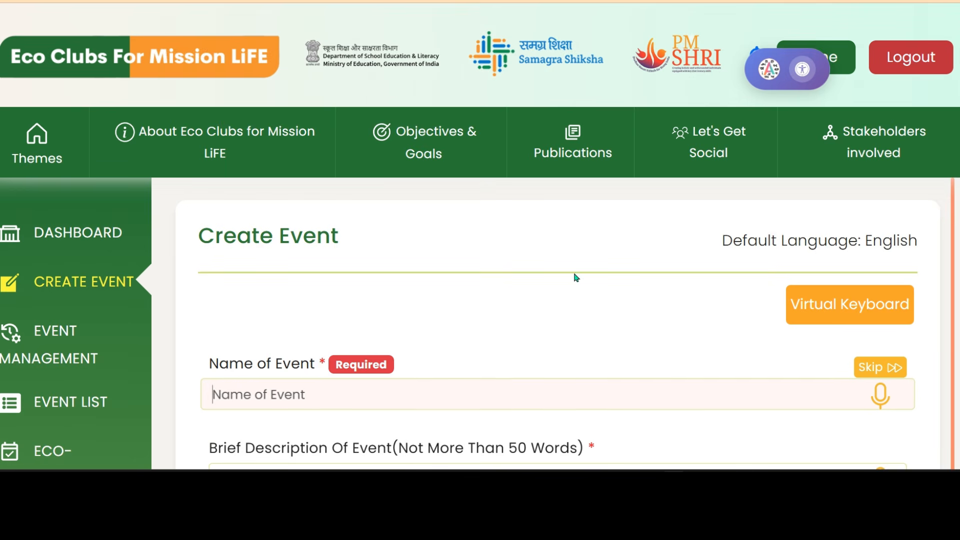
scroll(757, 267, down, 2)
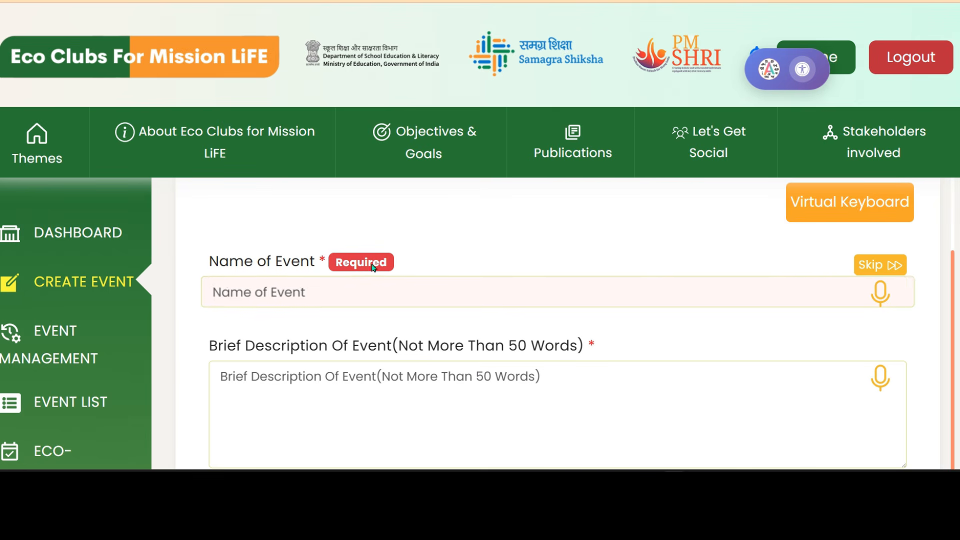
click(402, 299)
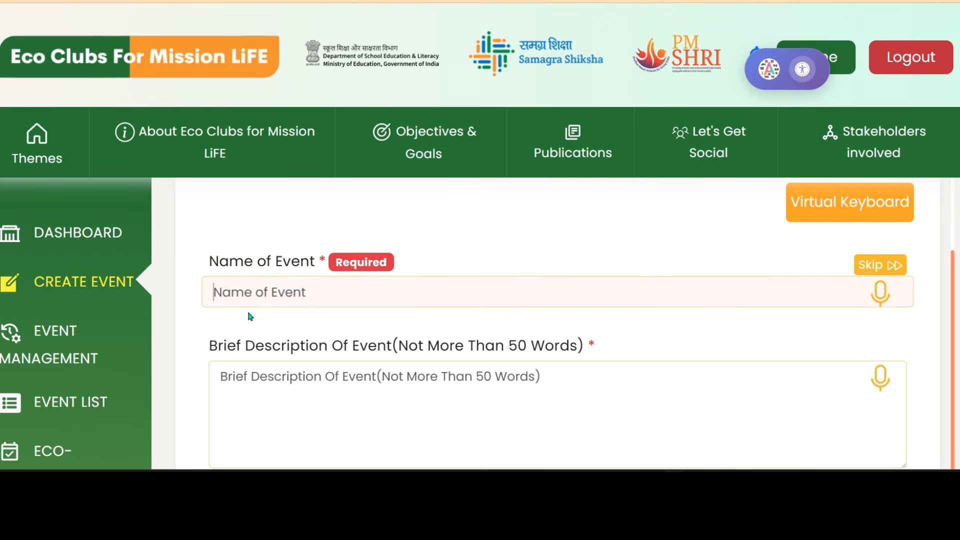
click(424, 304)
scroll(401, 339, down, 2)
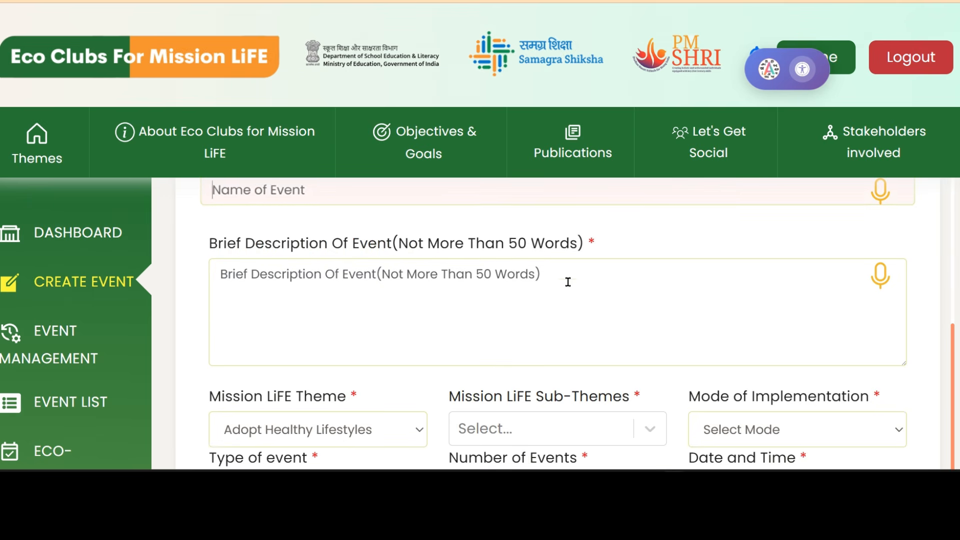
scroll(567, 313, up, 2)
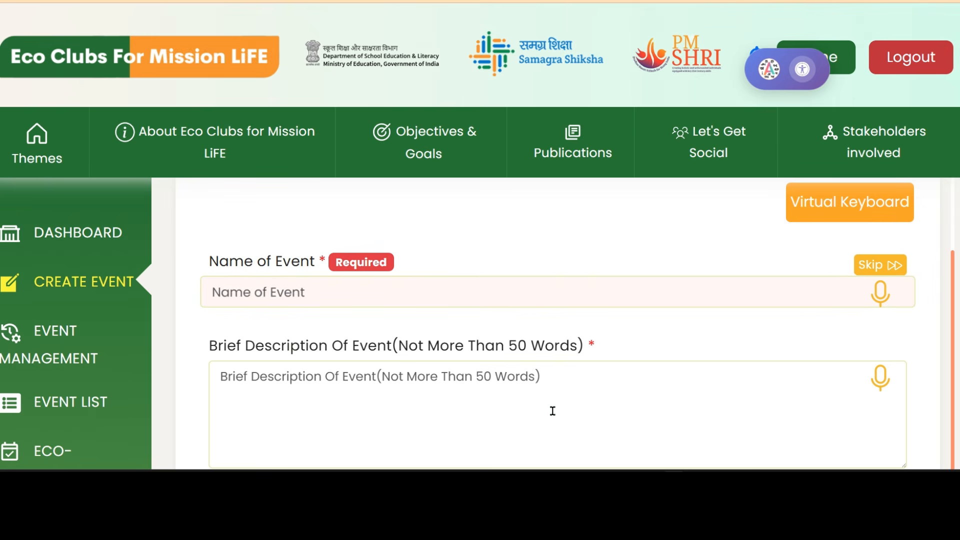
scroll(585, 369, down, 2)
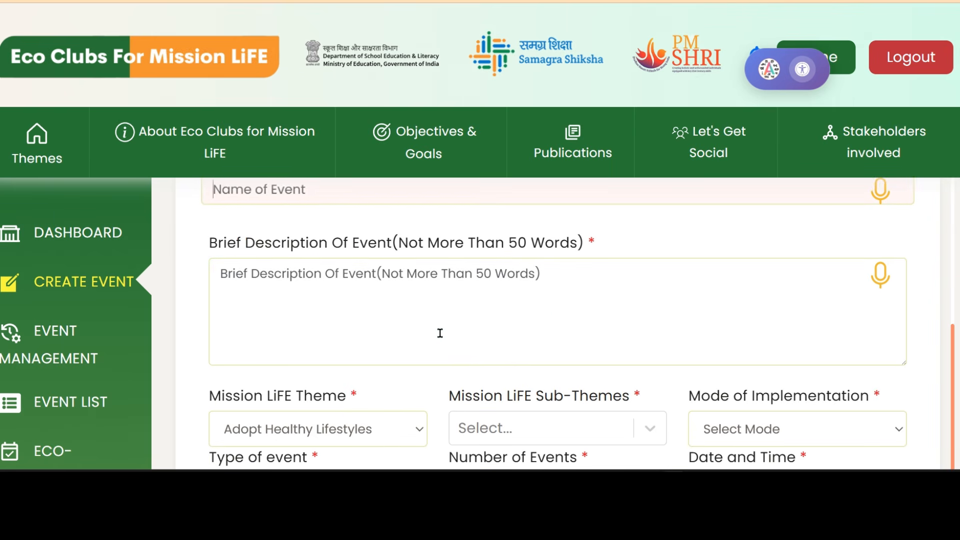
scroll(441, 335, down, 2)
scroll(442, 338, down, 2)
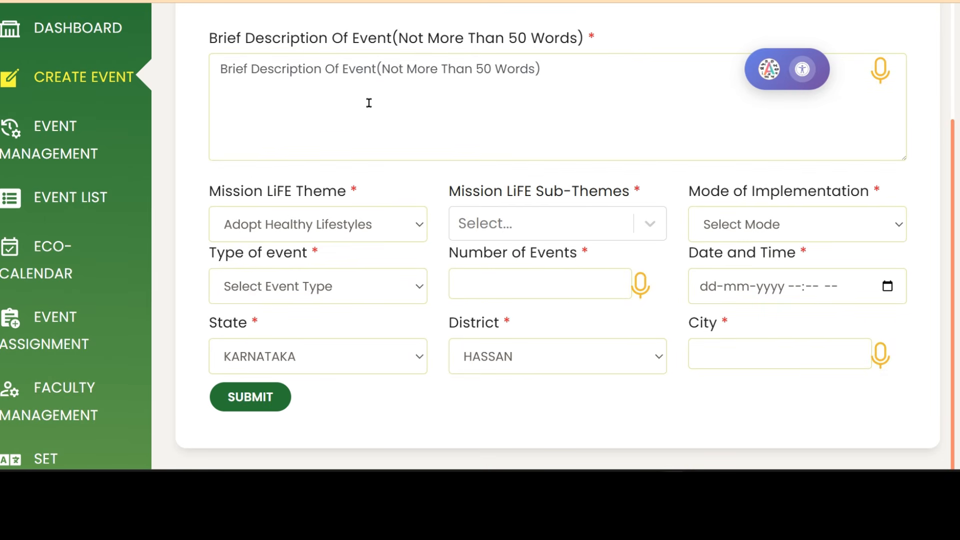
scroll(424, 151, up, 4)
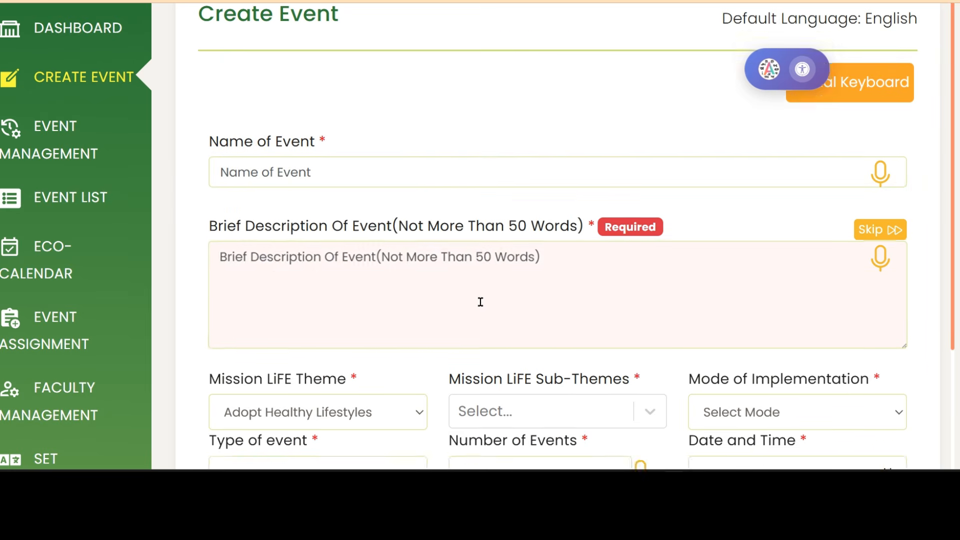
scroll(480, 300, down, 4)
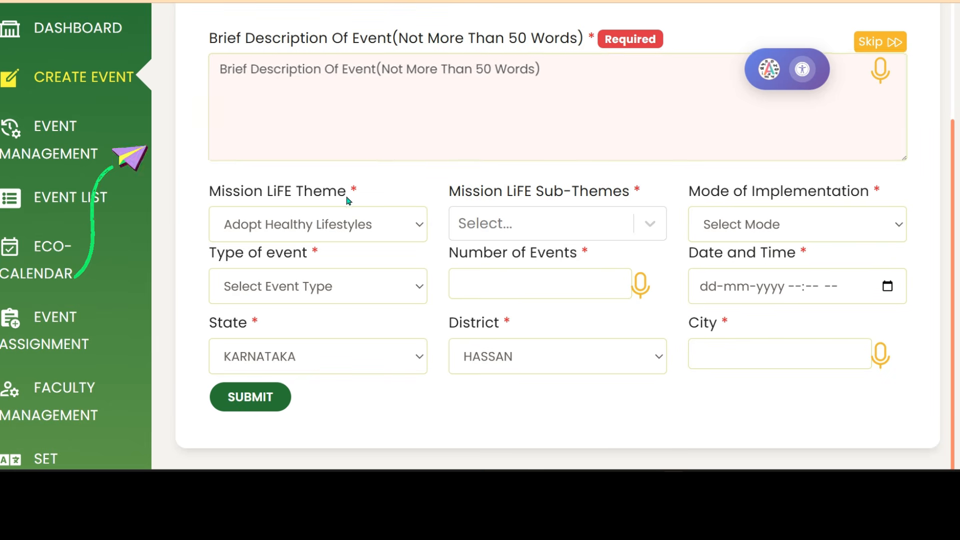
click(418, 228)
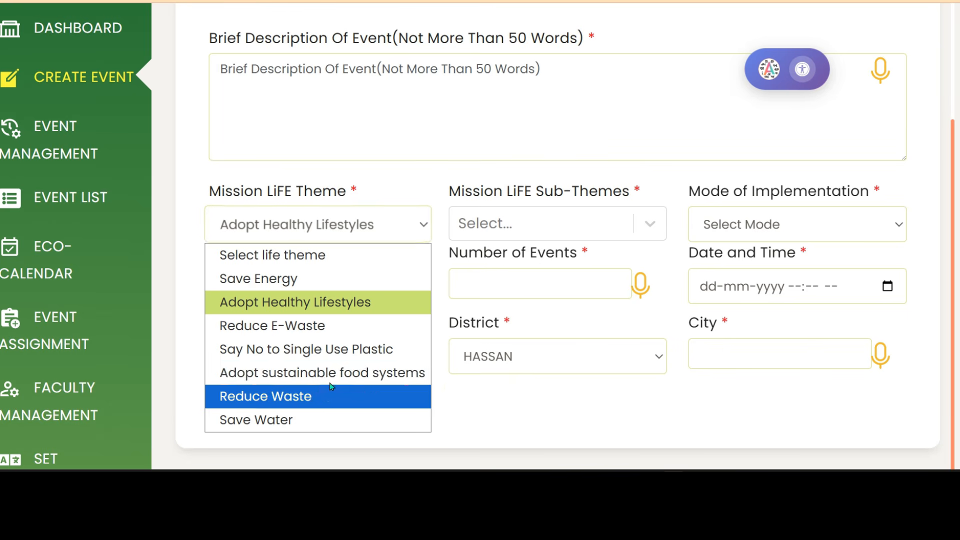
click(435, 122)
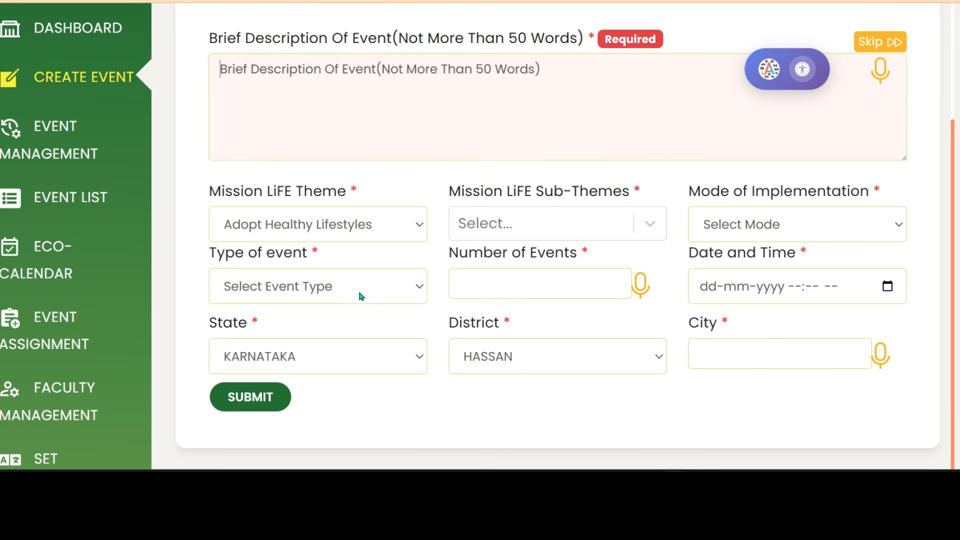
click(417, 290)
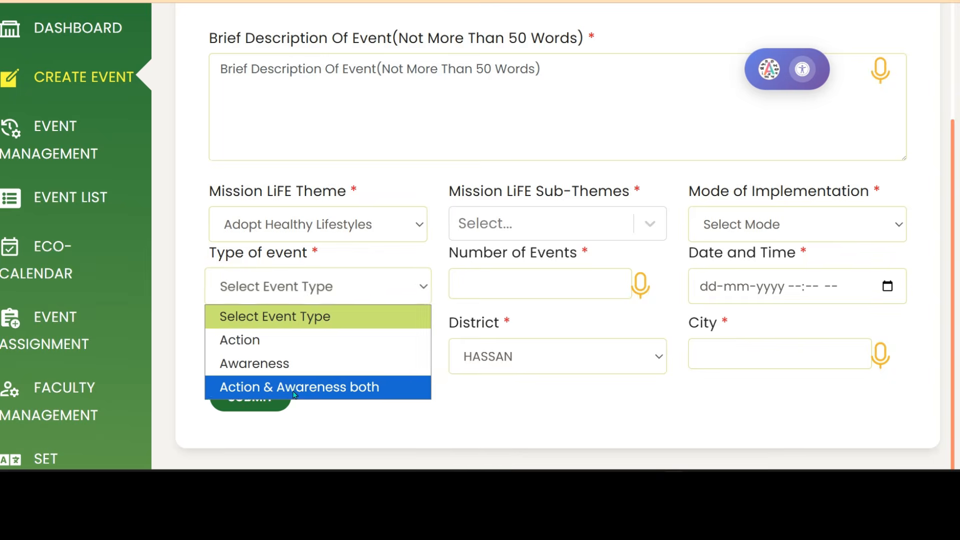
click(440, 289)
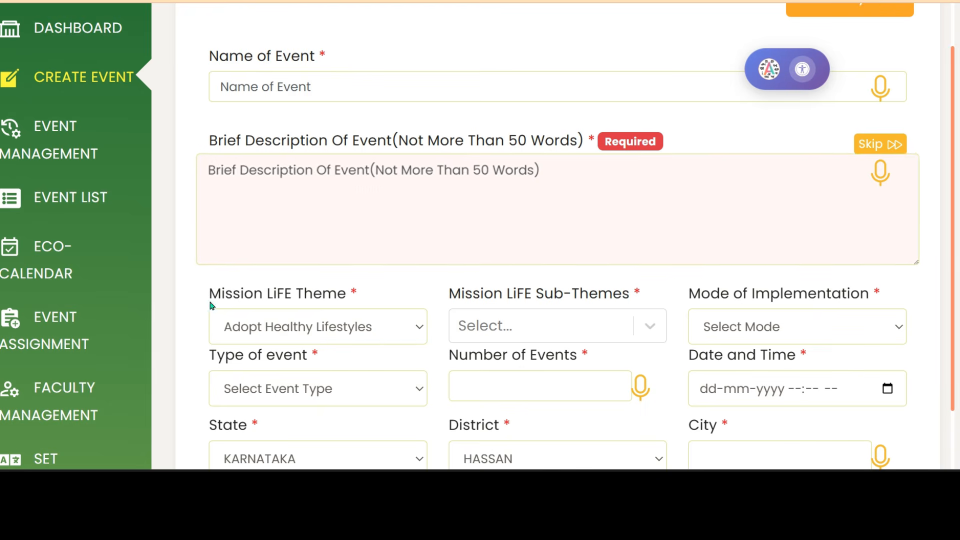
scroll(292, 198, up, 2)
Enter 'Nature walk' as the event name and paste the guided-walk description.
click(240, 188)
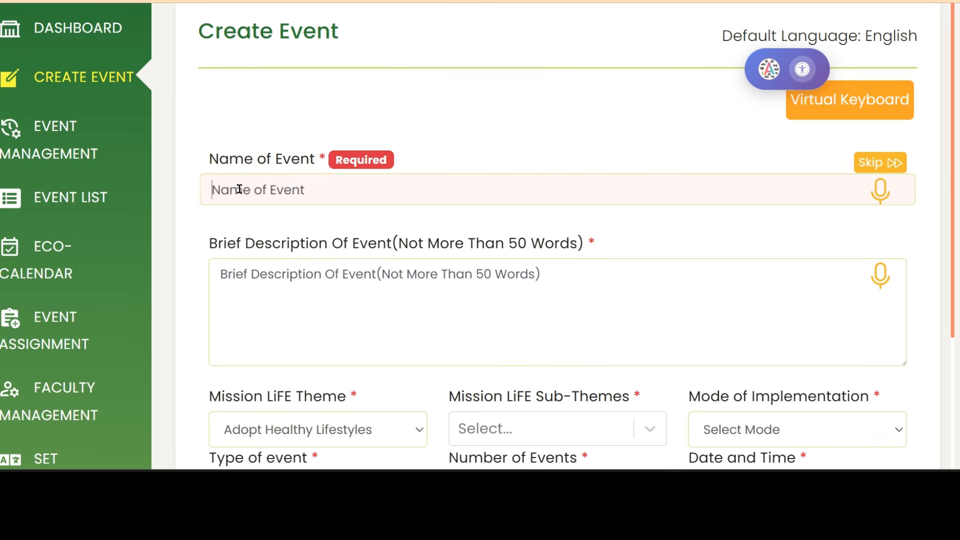
text(N)
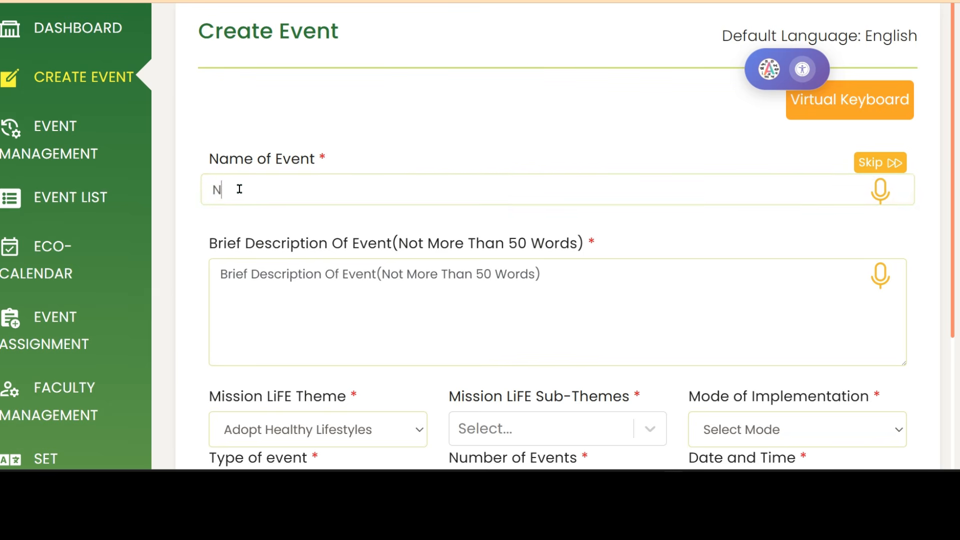
text(ature walk)
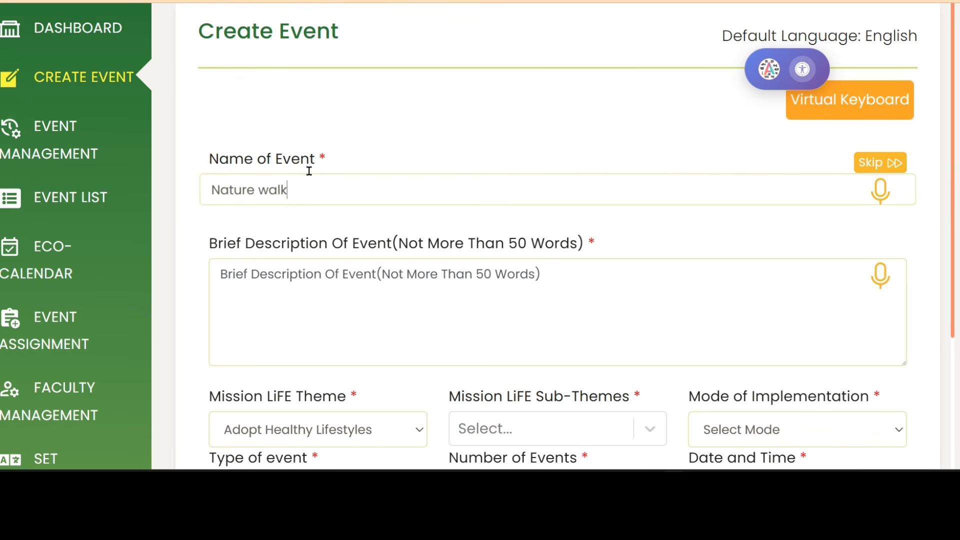
click(269, 270)
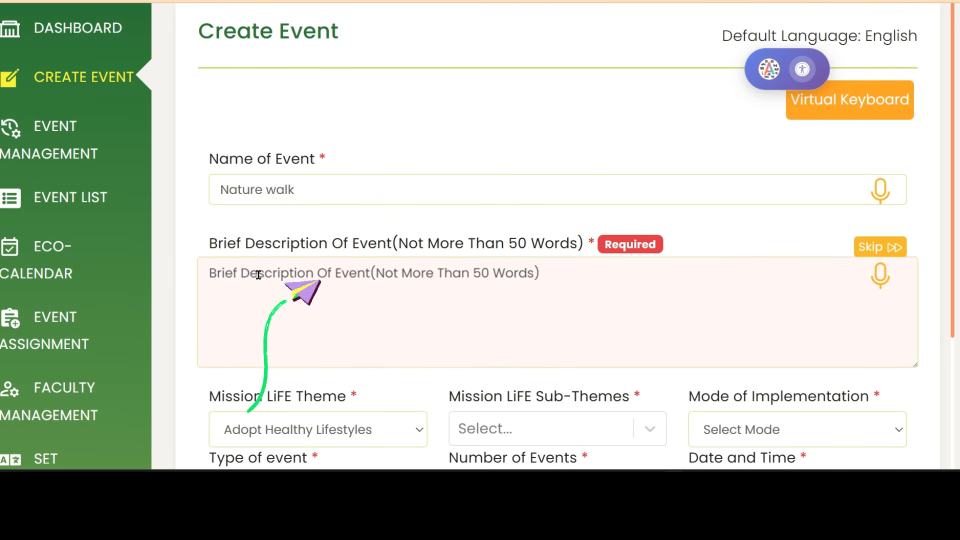
text(Unplug and reconnect with the outdoors on our guided Nature Walk! Explore scenic local trails, discover native flora and wildlife, and learn simple mindfulness techniques to refresh your mind. Perfect for all ages and fitness levels. Join us to breathe in fresh air and experience the healing power of nature!)
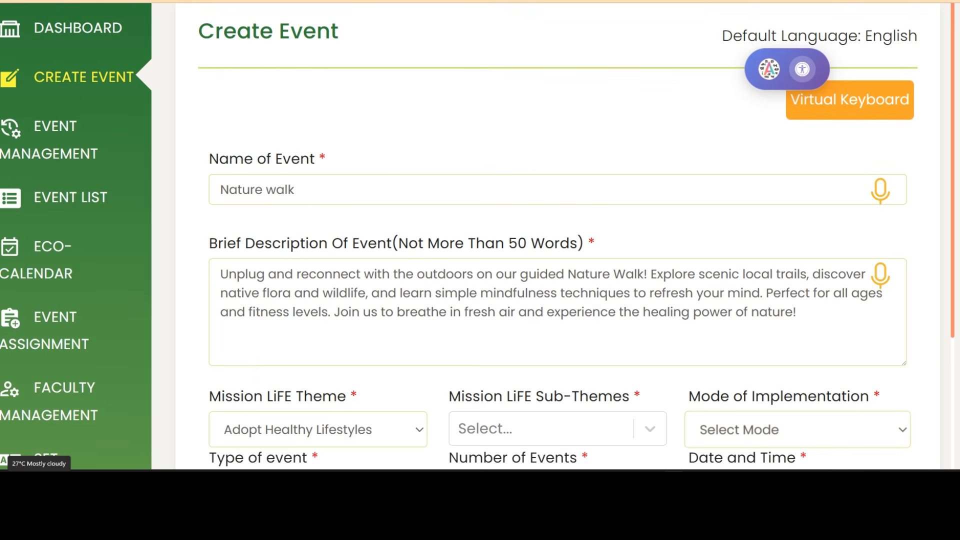
scroll(558, 250, down, 4)
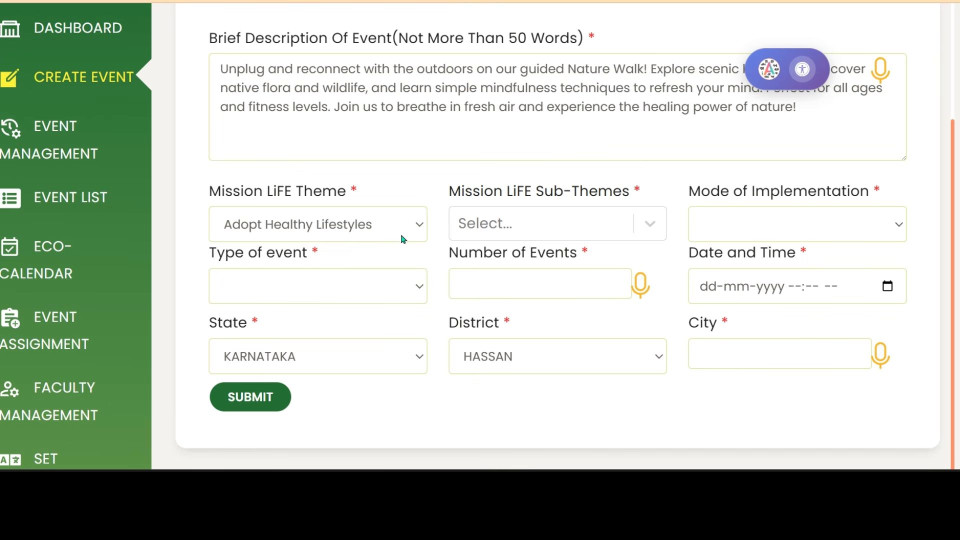
Keep Adopt Healthy Lifestyles as the theme and set event type to Action & Awareness both.
click(415, 226)
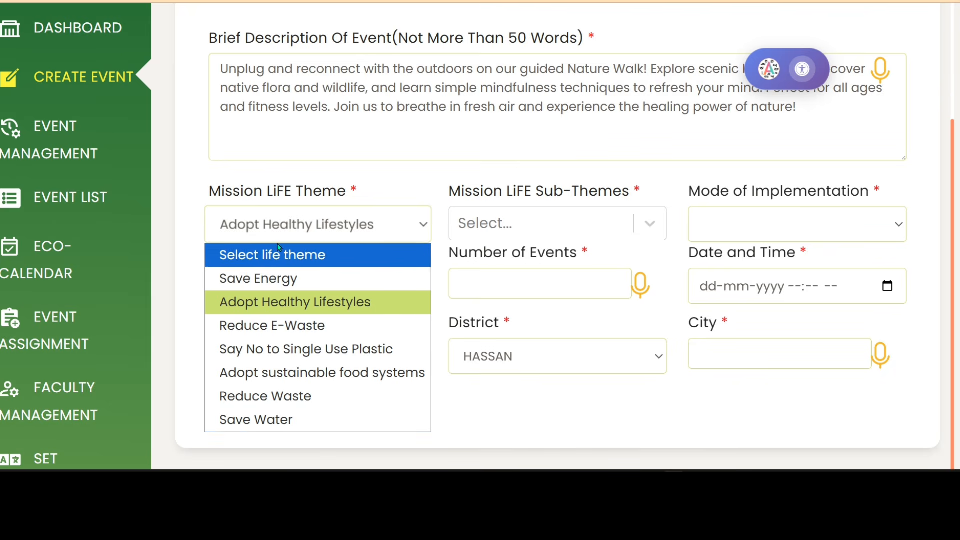
click(554, 388)
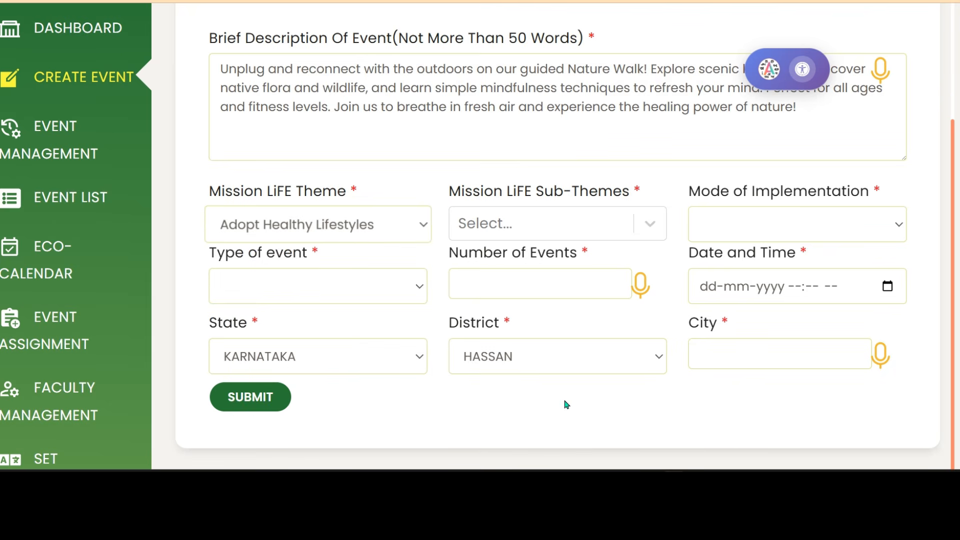
click(413, 288)
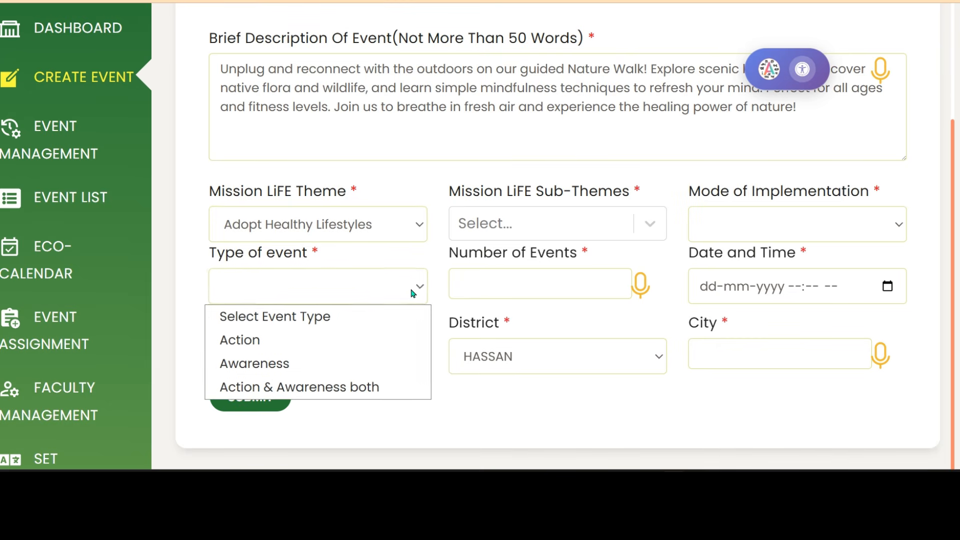
click(303, 388)
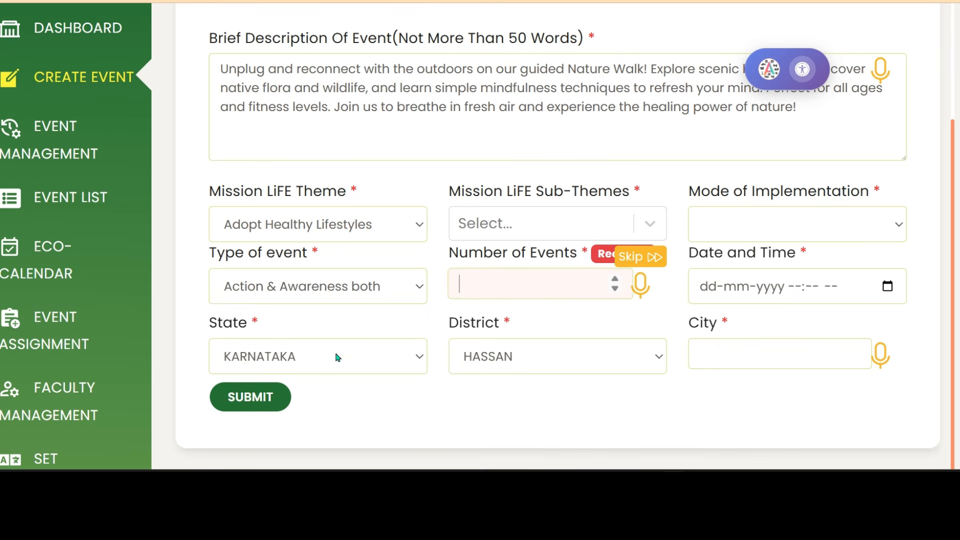
Leave the state as KARNATAKA and bring up the sub-theme list.
click(414, 357)
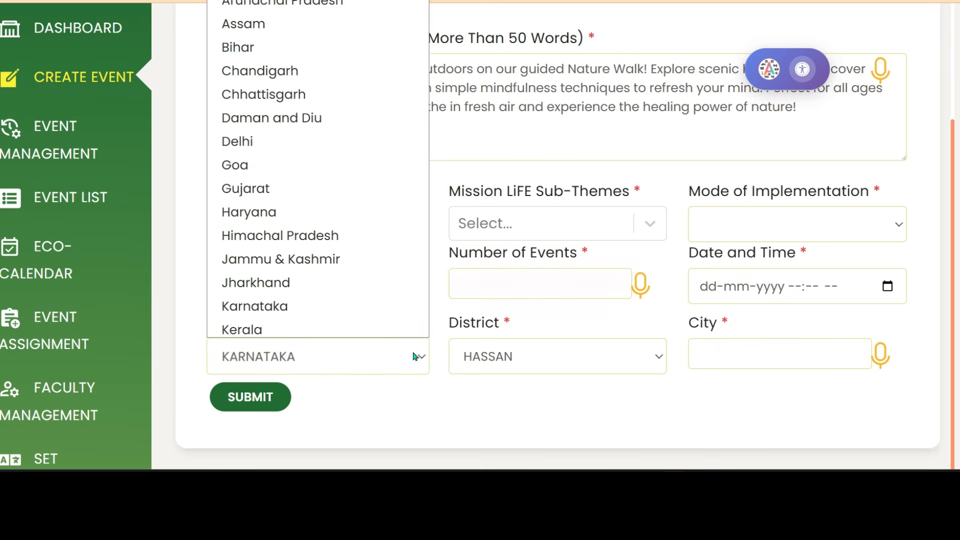
click(414, 357)
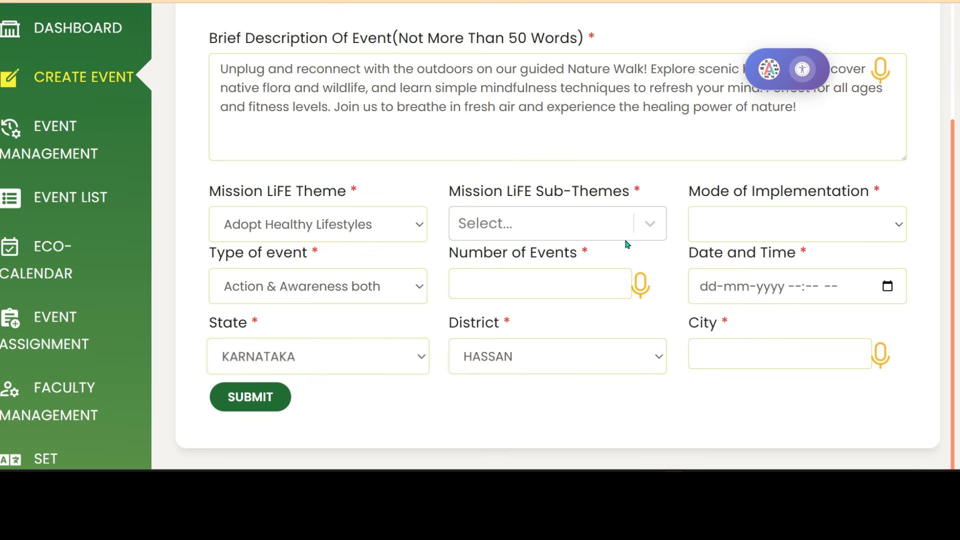
click(648, 234)
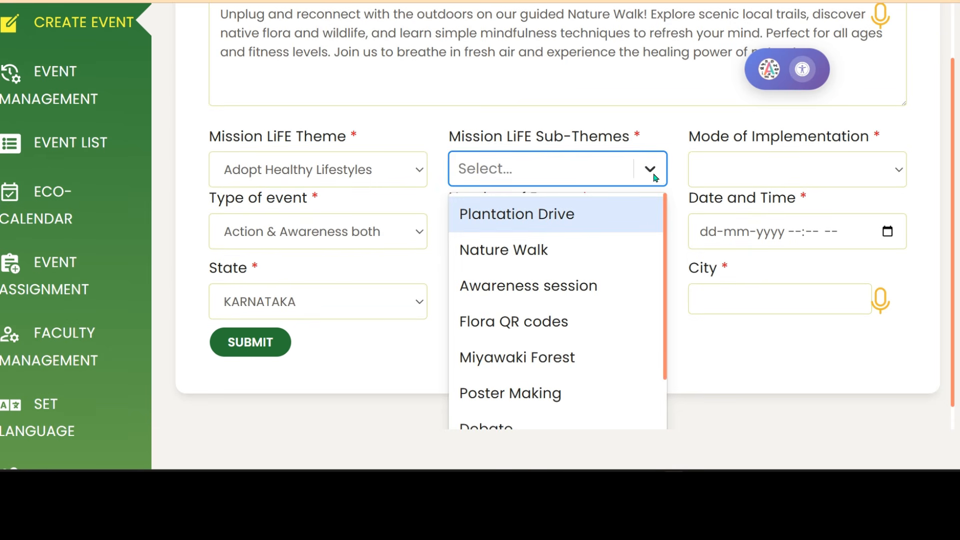
click(718, 345)
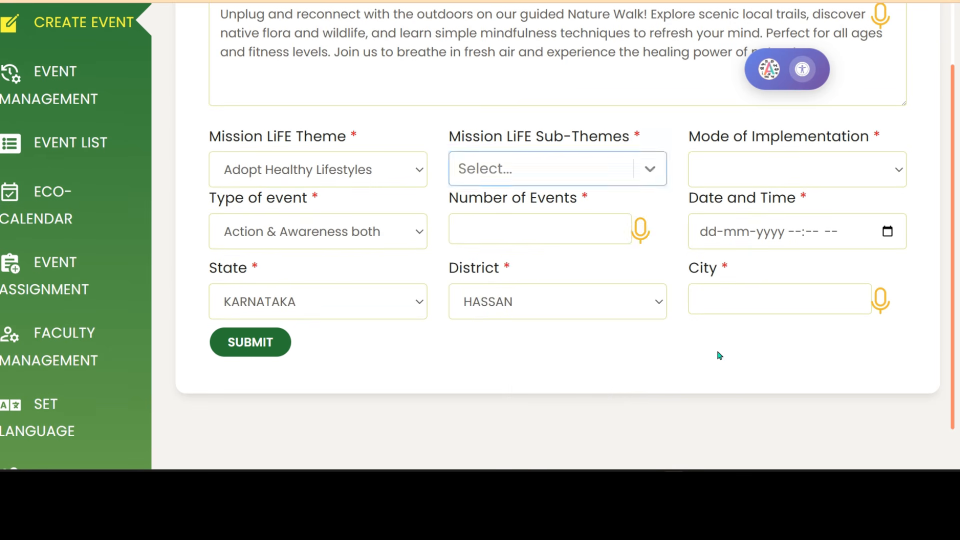
click(648, 173)
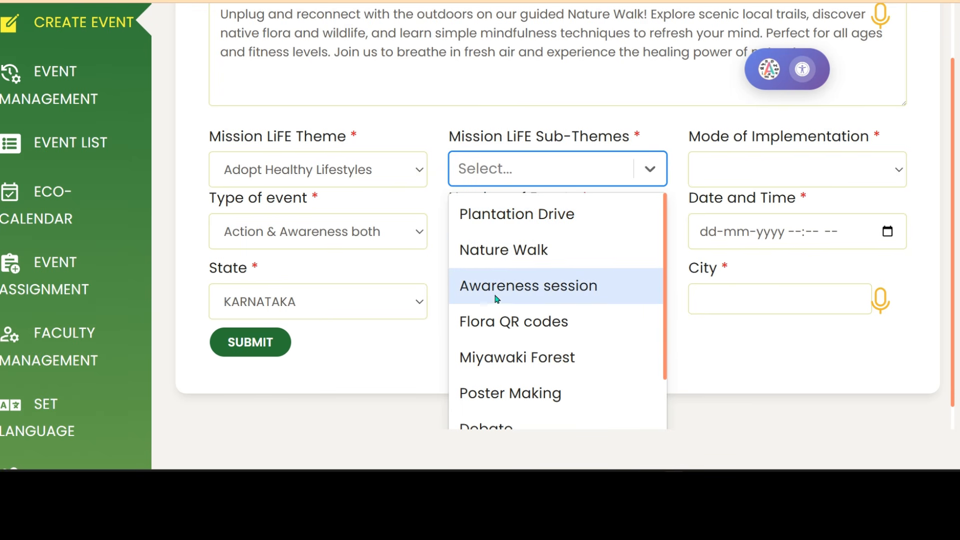
Choose Nature Walk as the sub-theme and enter 1 for the number of events.
scroll(540, 353, down, 3)
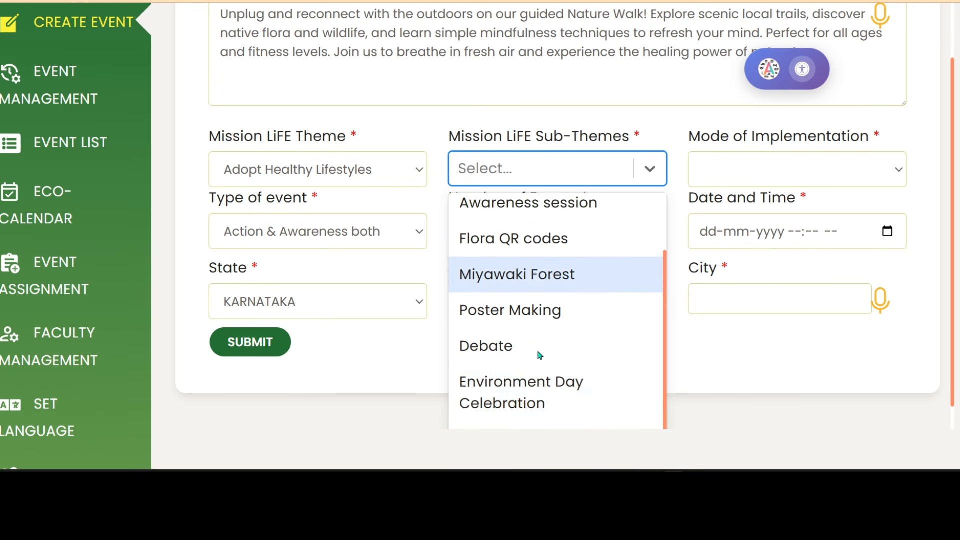
scroll(540, 353, up, 3)
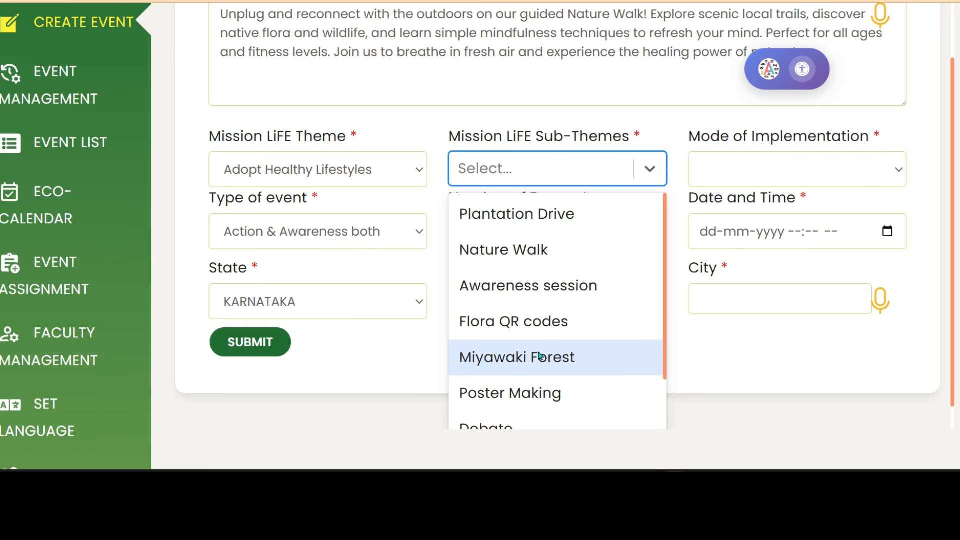
click(488, 250)
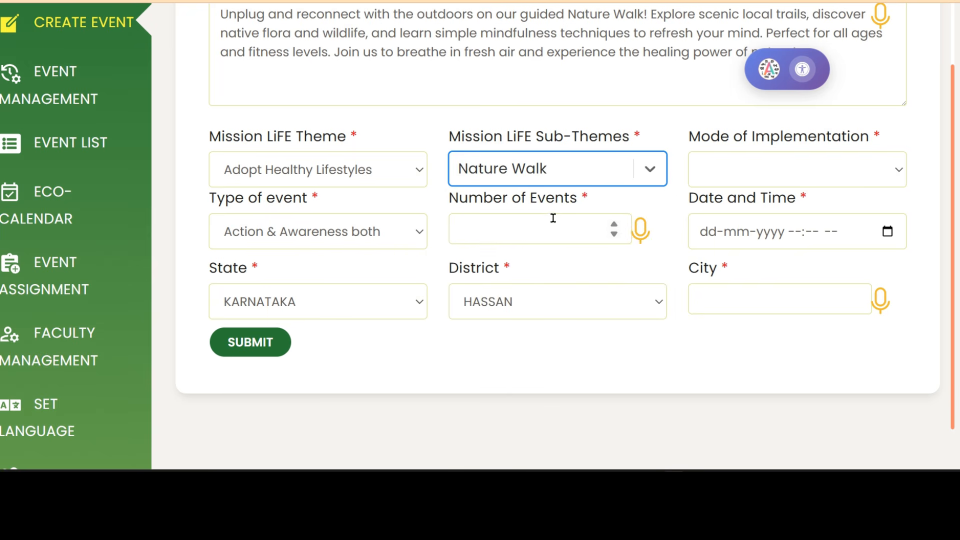
click(579, 228)
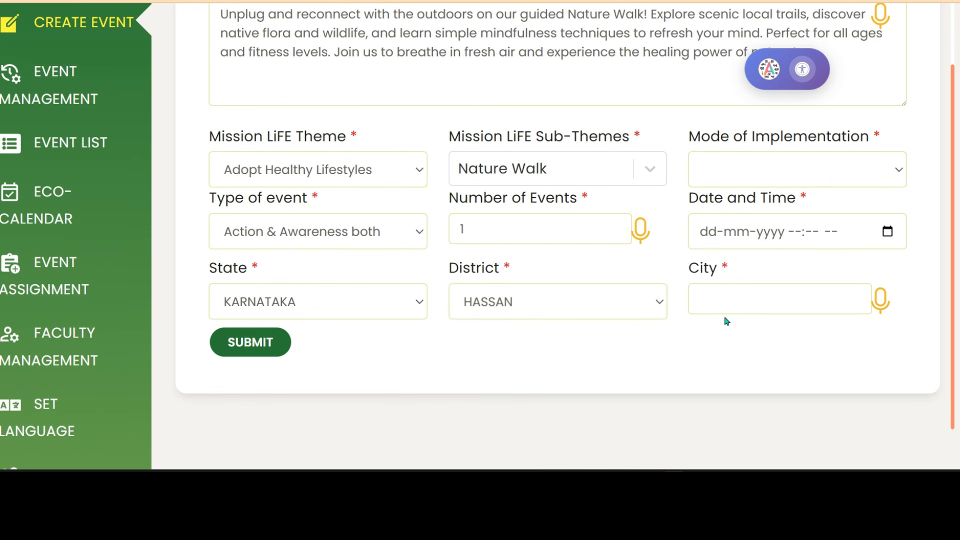
click(859, 154)
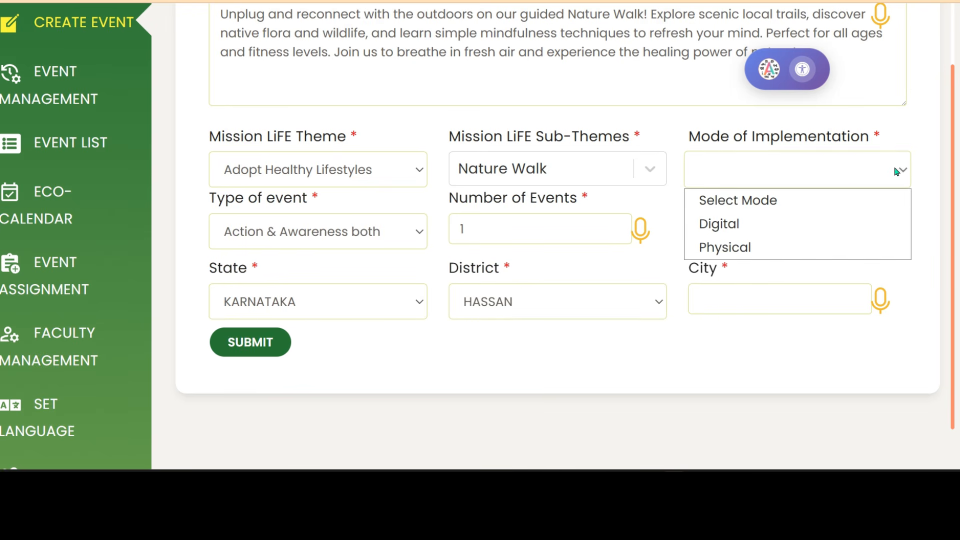
click(750, 250)
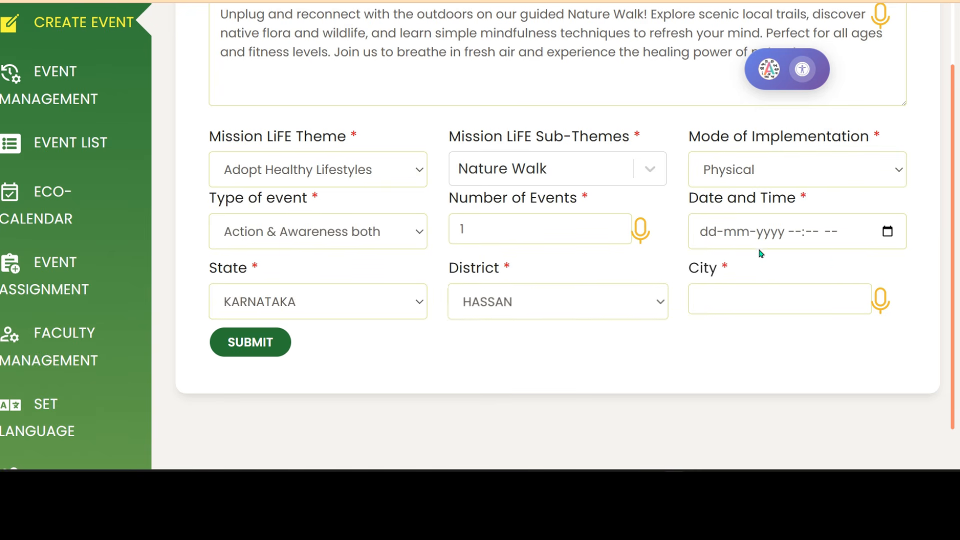
click(887, 231)
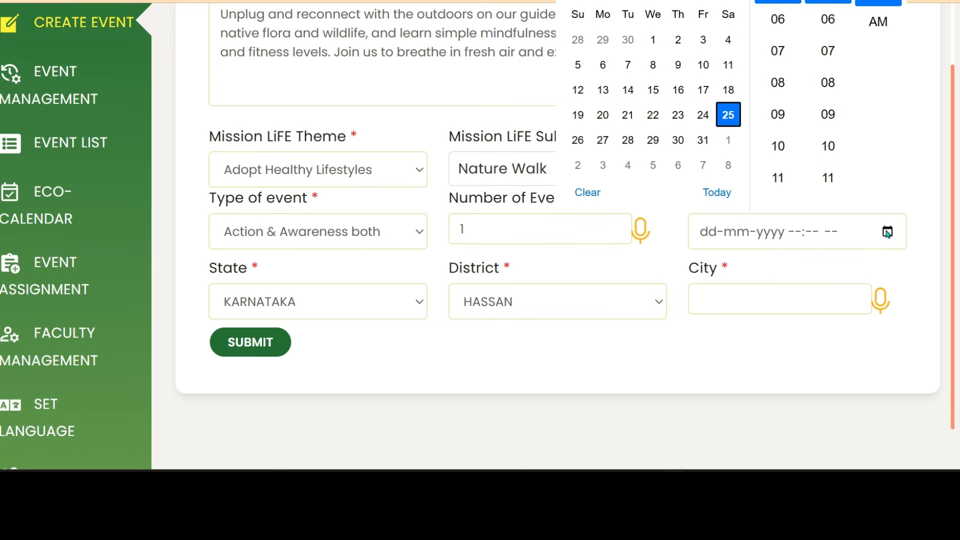
click(731, 119)
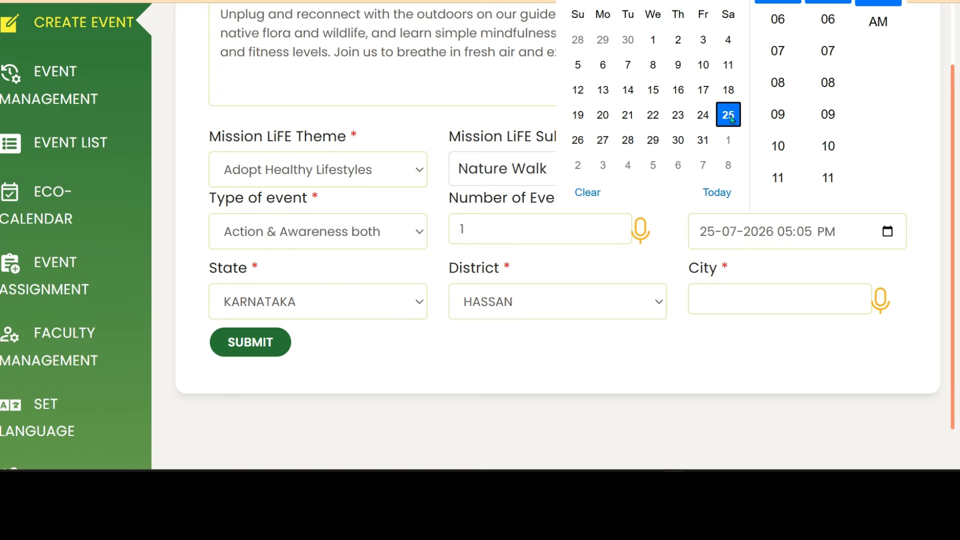
click(750, 287)
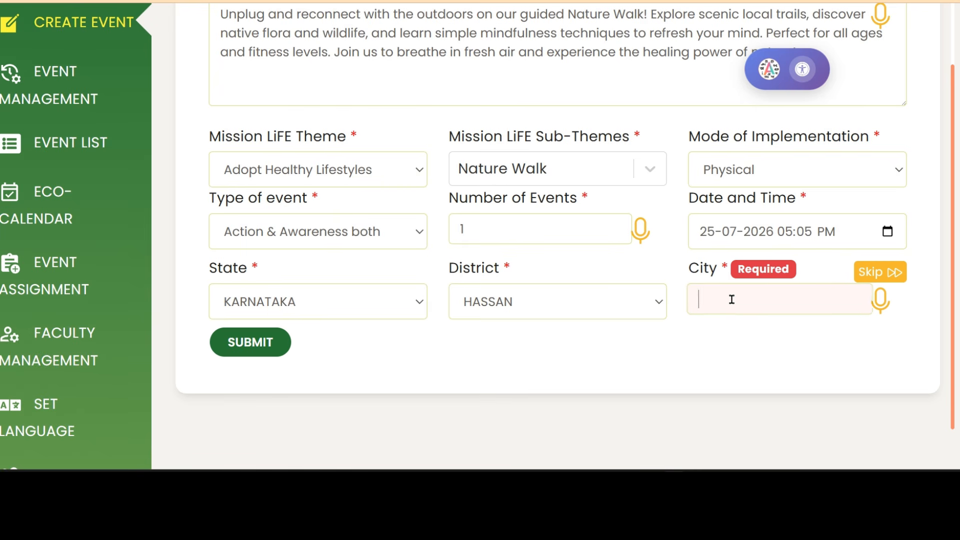
Enter channarayapatna as the city, correcting typing mistakes along the way.
text(ka)
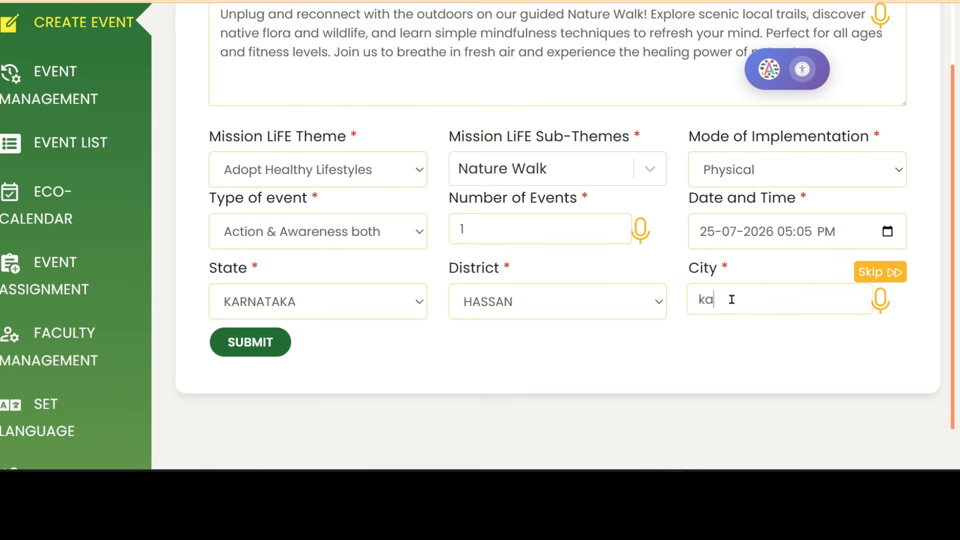
text(r)
key(BackSpace)
key(BackSpace)
text(chanhat)
key(BackSpace)
text(rayapat)
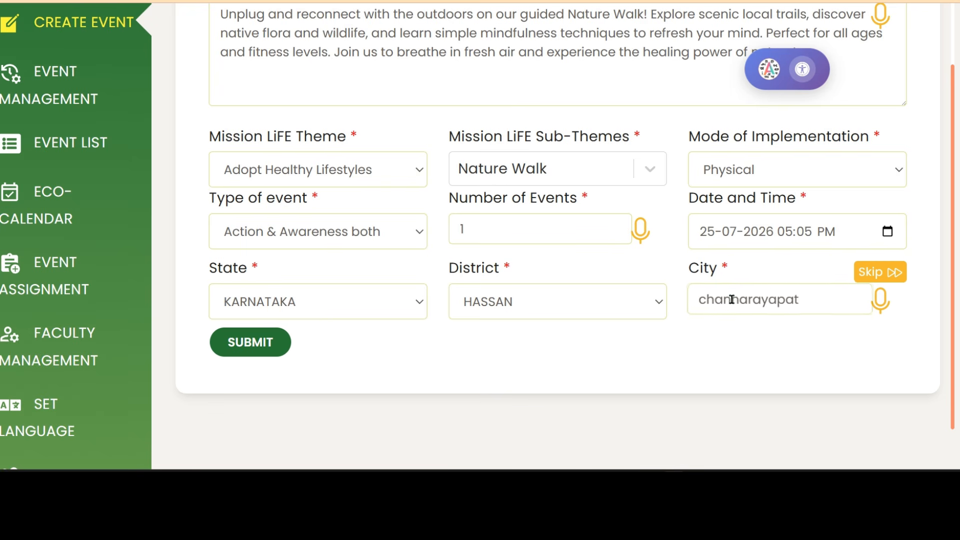
text(na)
Submit the Nature walk event form.
scroll(680, 335, up, 4)
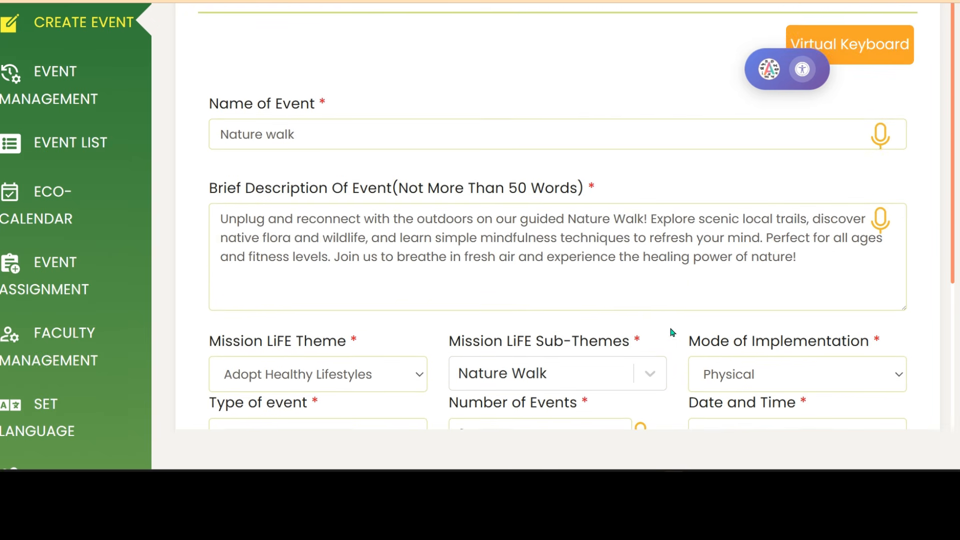
scroll(533, 189, down, 7)
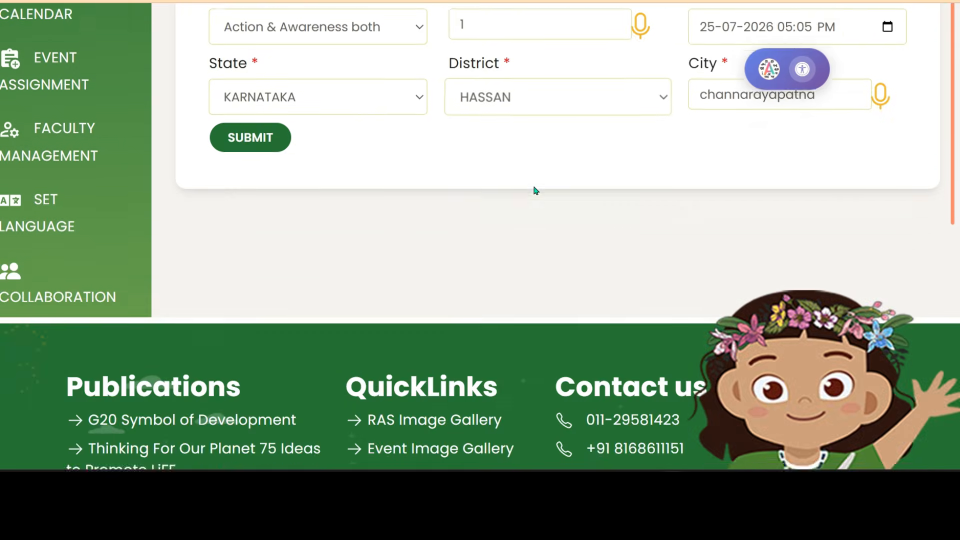
scroll(460, 254, down, 4)
scroll(468, 254, up, 7)
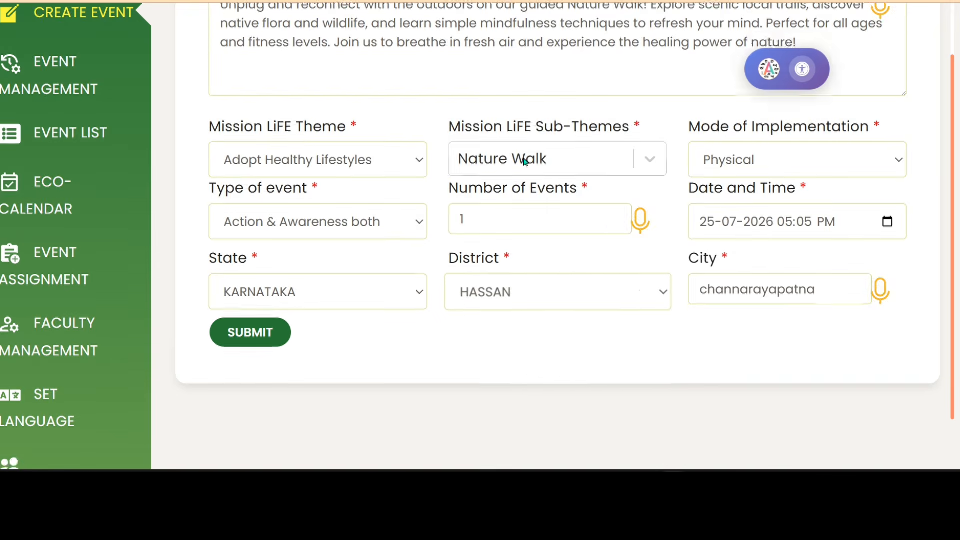
scroll(531, 190, down, 7)
scroll(527, 185, up, 8)
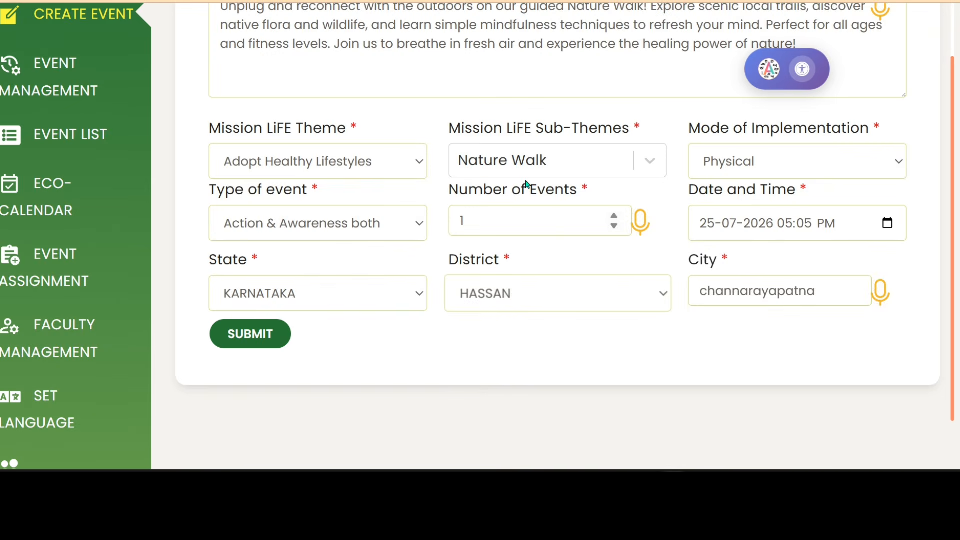
click(248, 334)
scroll(492, 350, down, 2)
click(248, 334)
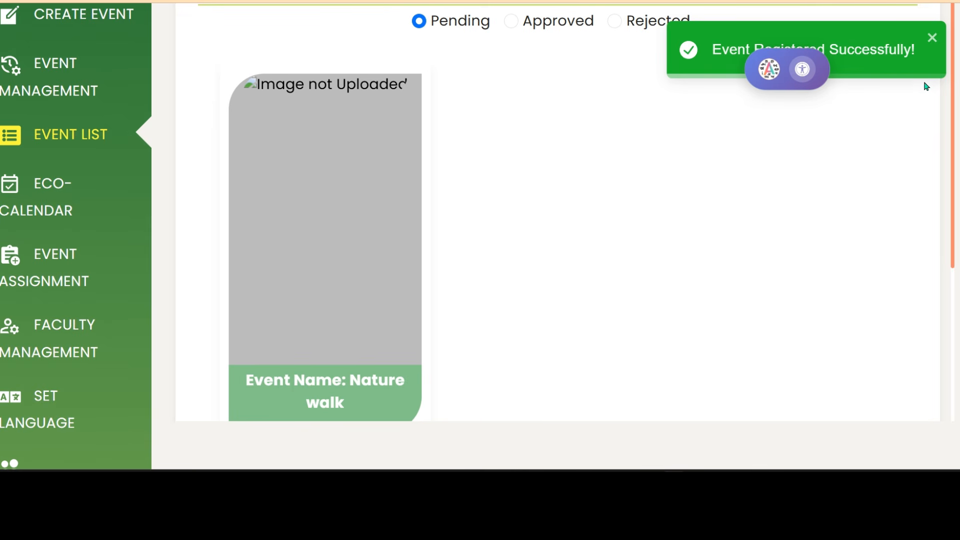
Dismiss the success message and zoom out to see the Nature walk card in Event List.
click(801, 195)
key(ctrl+minus)
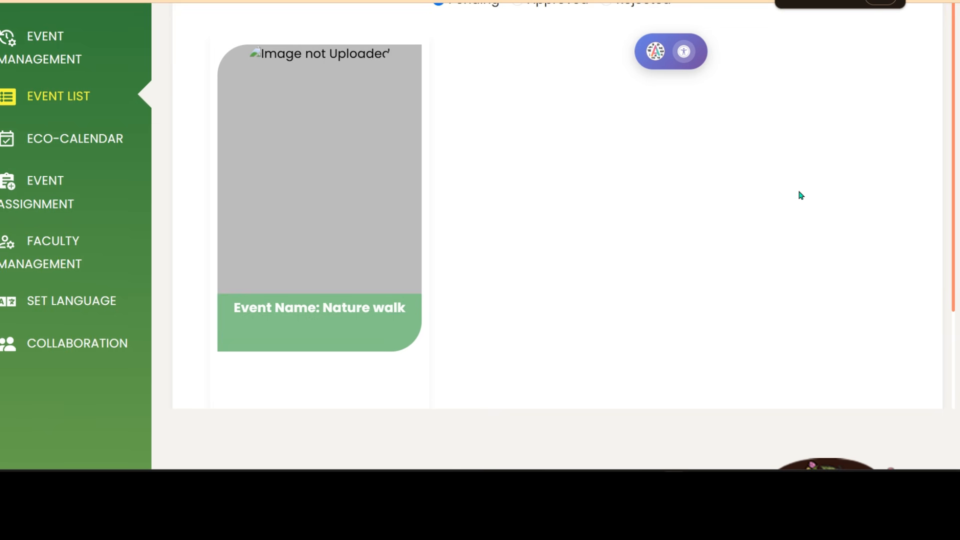
mouse_move(245, 343)
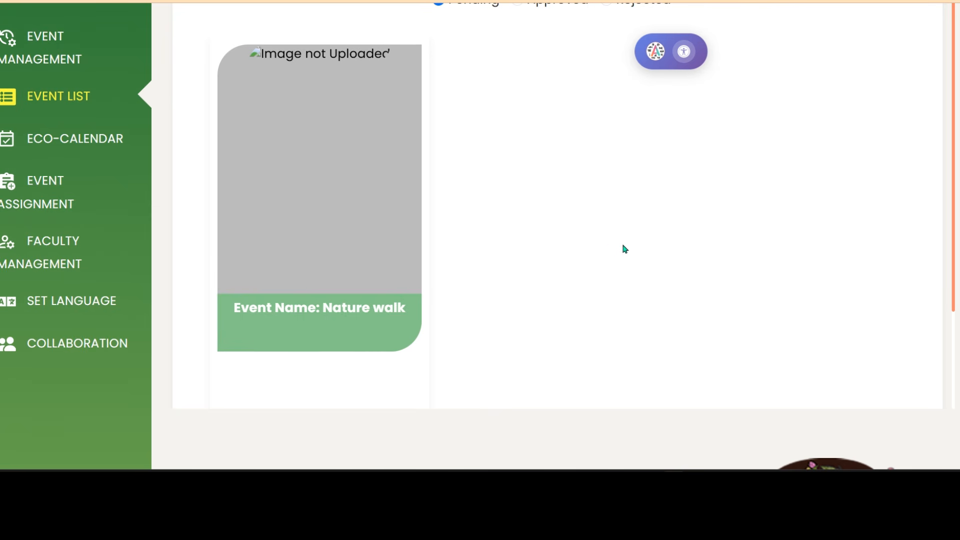
key(ctrl+minus)
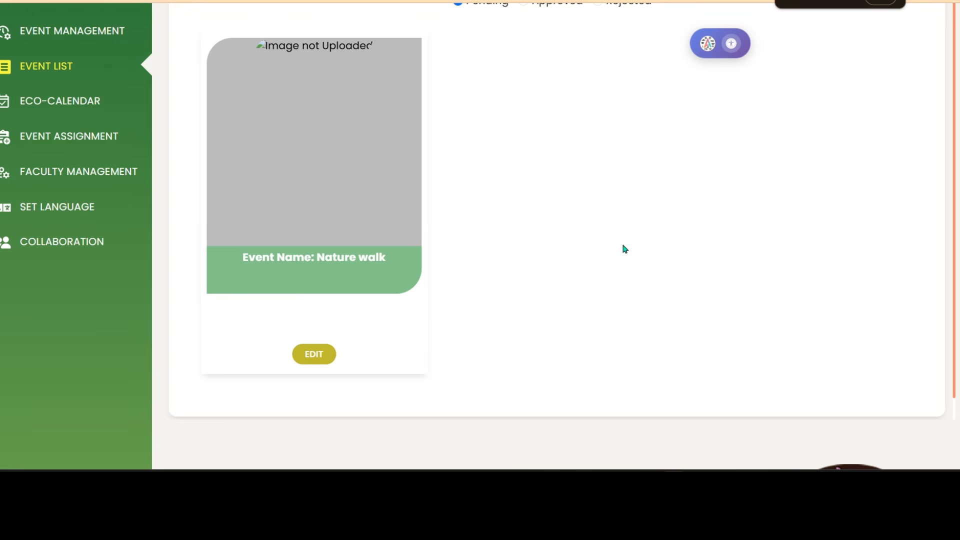
mouse_move(391, 159)
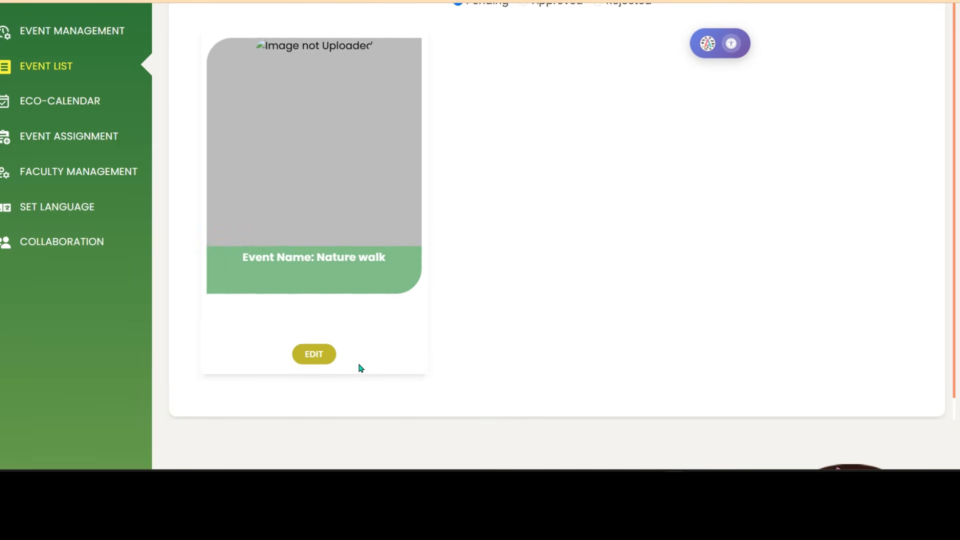
click(314, 354)
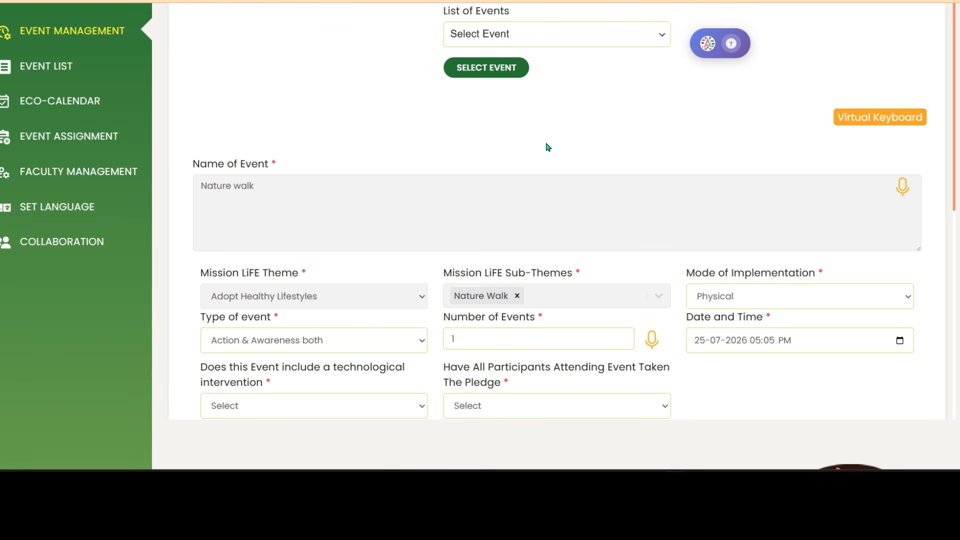
scroll(548, 147, up, 4)
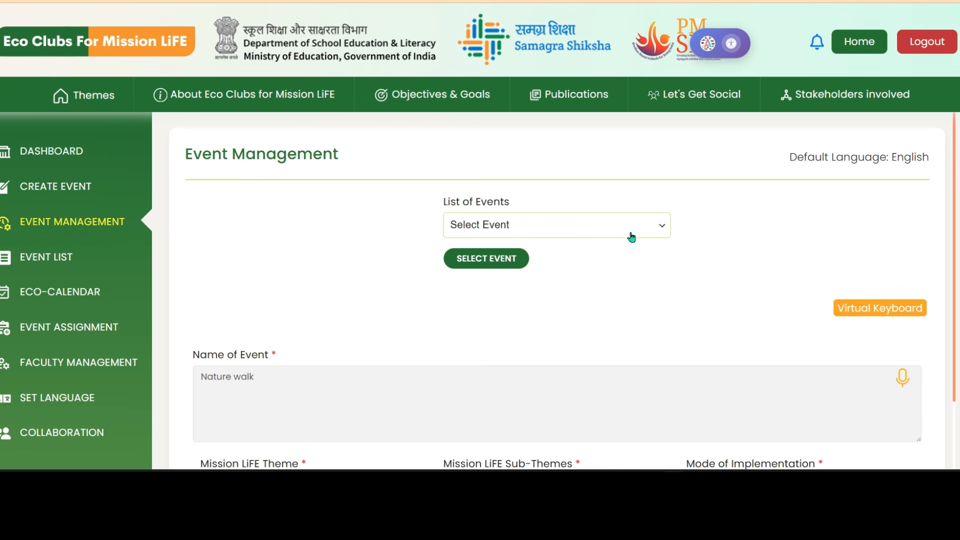
click(664, 231)
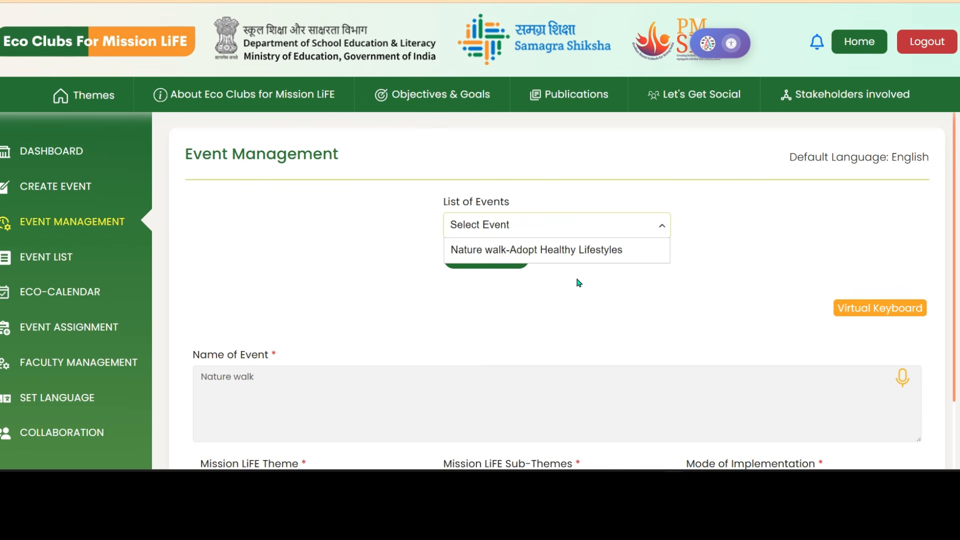
click(660, 230)
scroll(605, 330, down, 4)
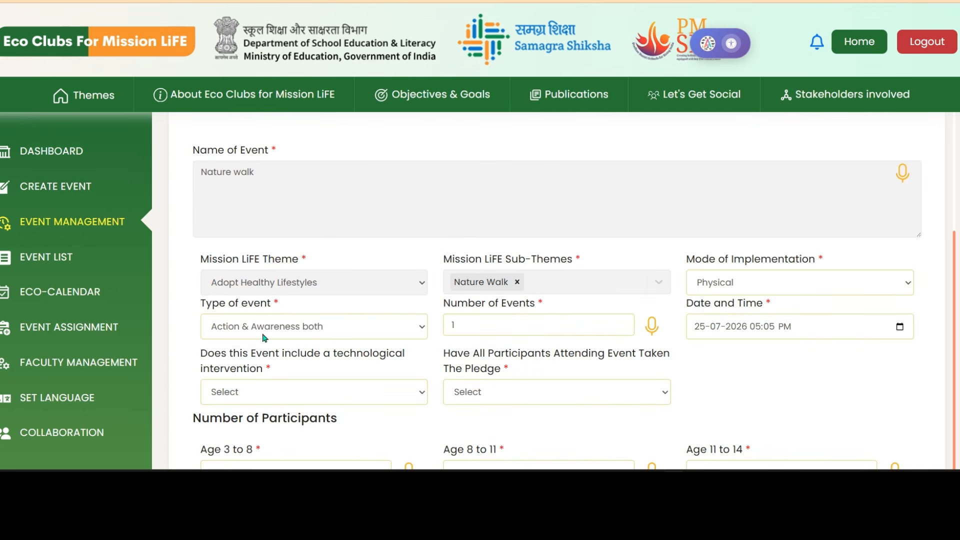
scroll(758, 336, down, 3)
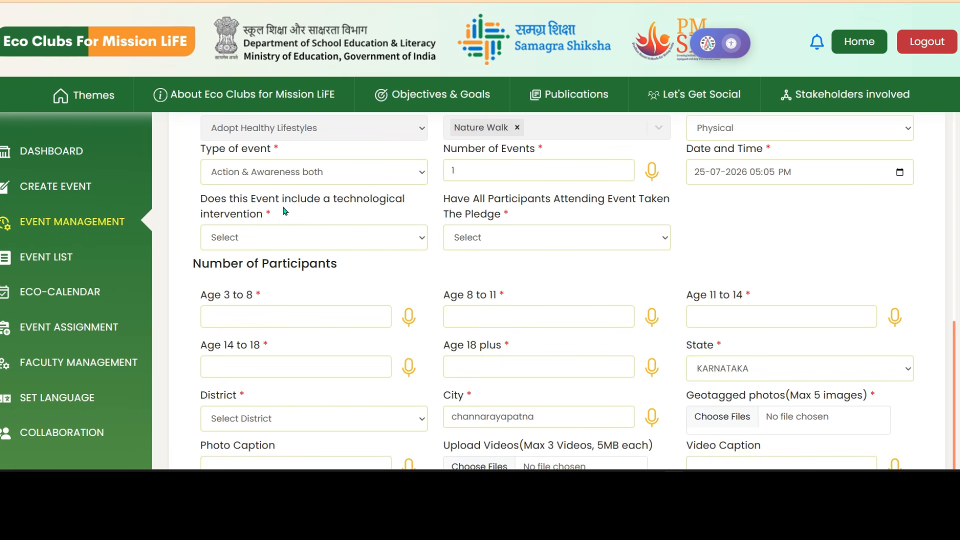
Set technological intervention to Yes and change the pledge answer from Yes to No.
click(420, 240)
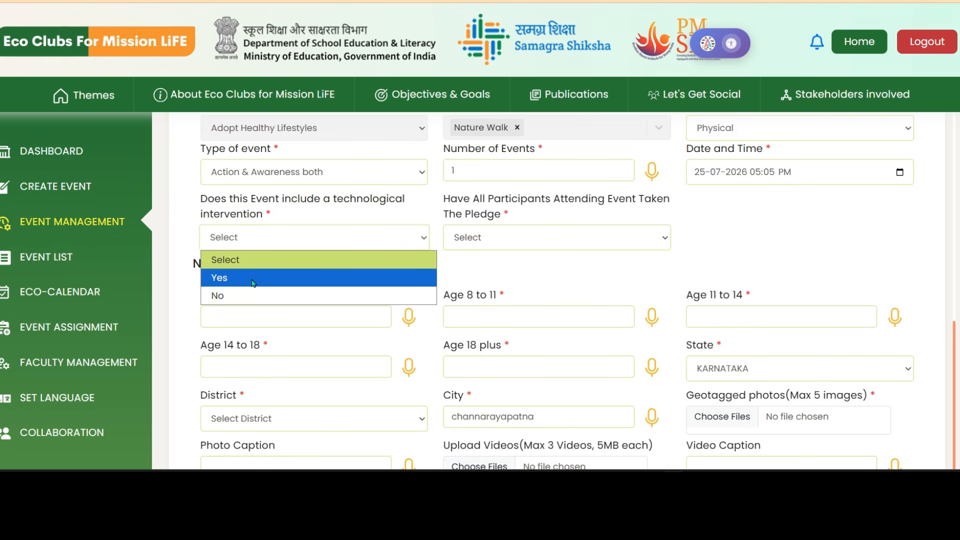
click(309, 279)
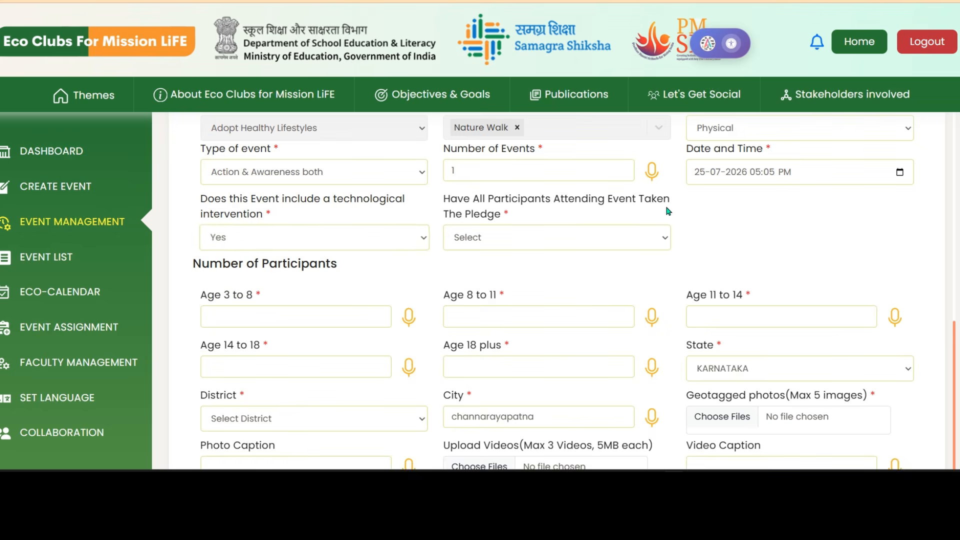
click(665, 242)
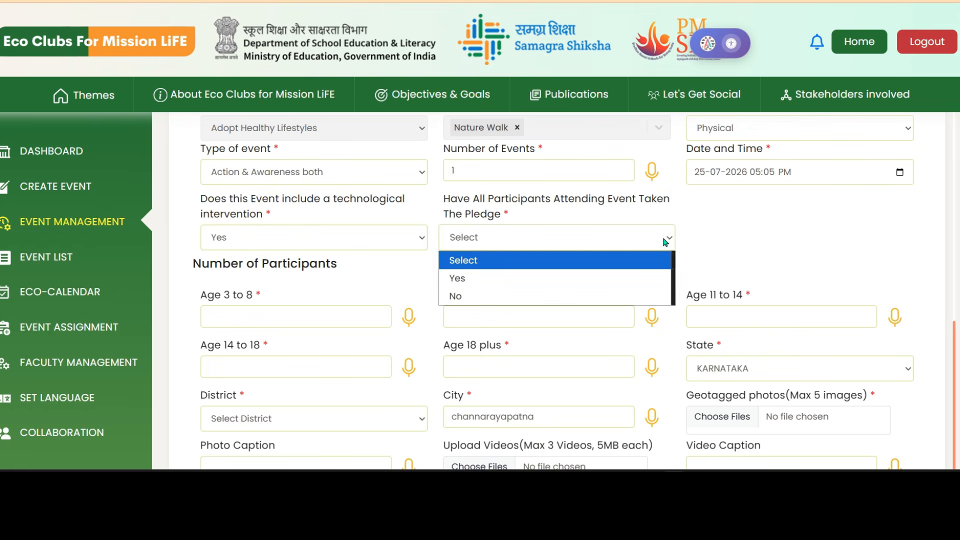
click(463, 278)
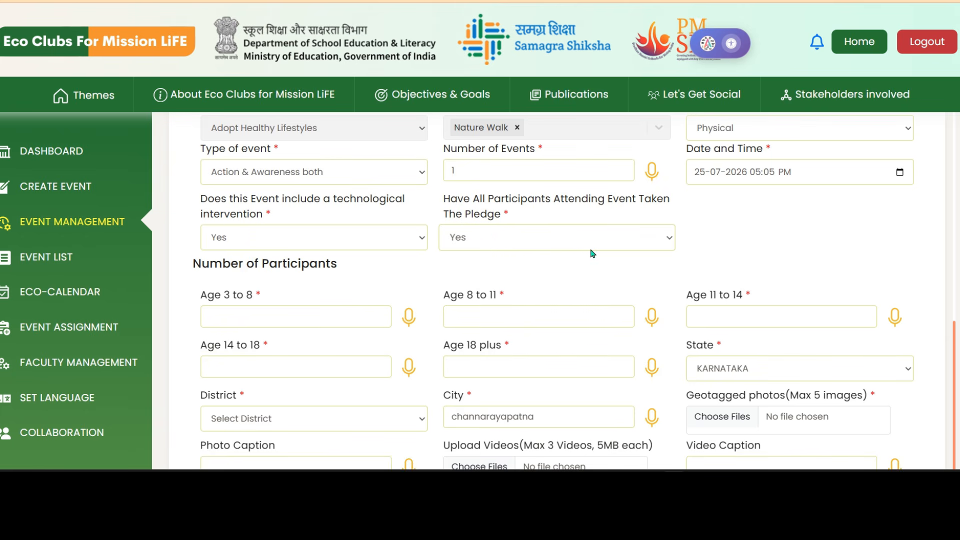
click(667, 240)
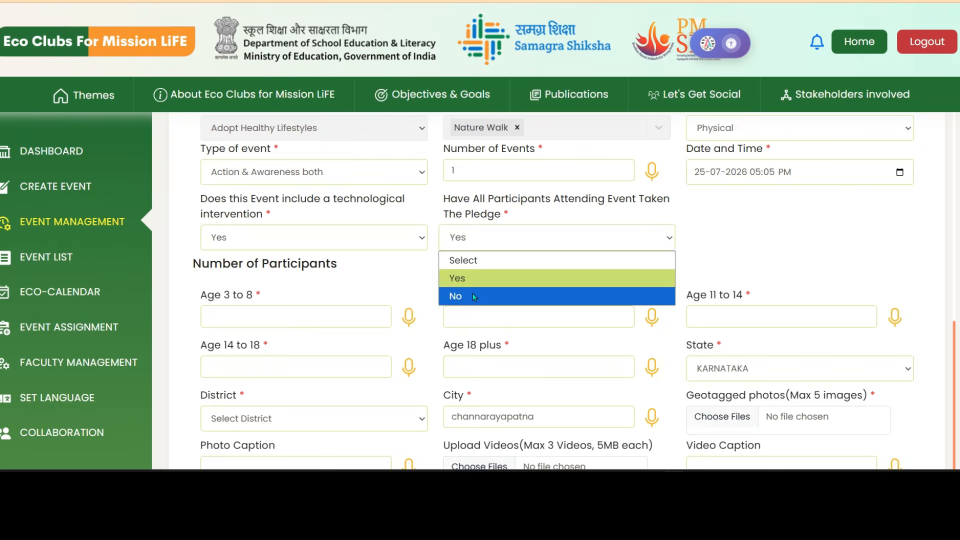
click(452, 295)
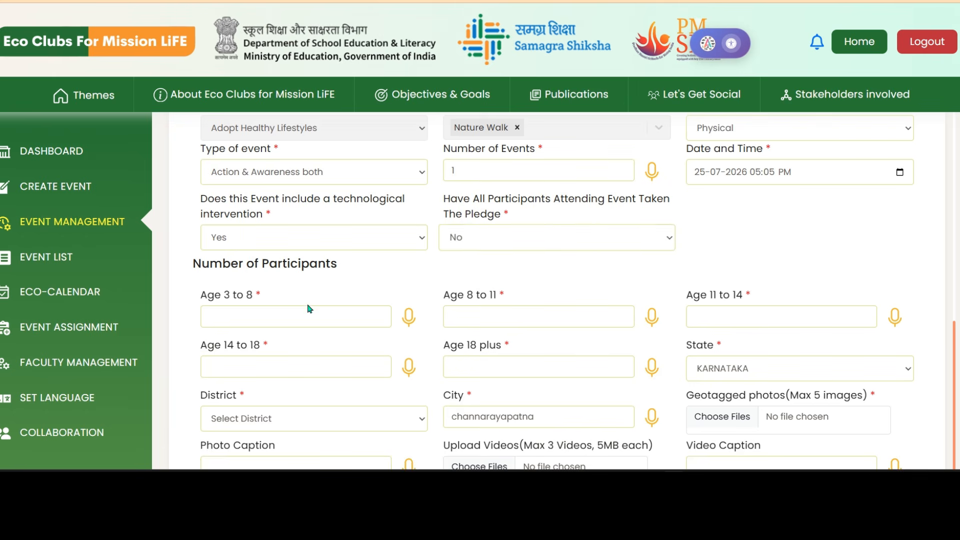
Return to the top of the form and select 'Nature walk - Adopt Healthy Lifestyles' from List of Events.
scroll(315, 310, down, 2)
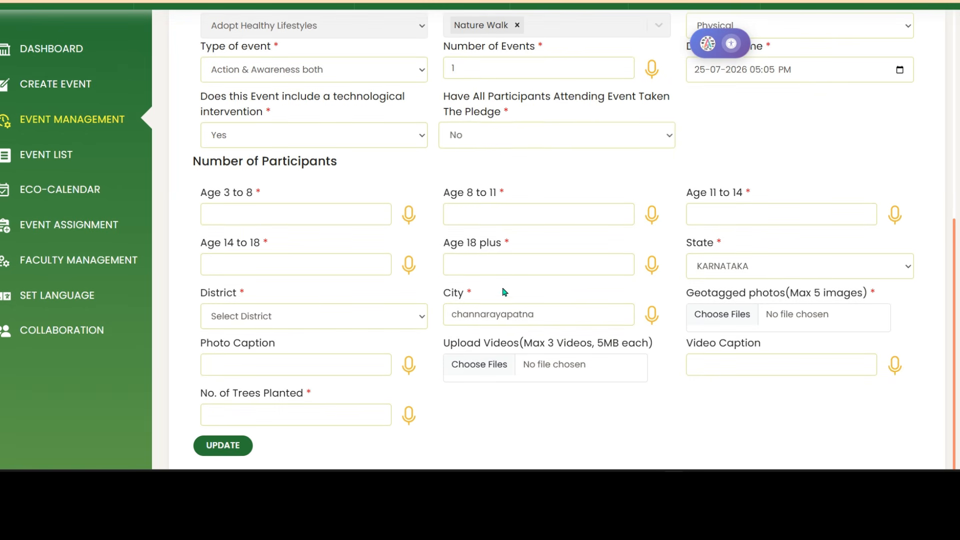
scroll(540, 300, up, 7)
scroll(545, 300, down, 4)
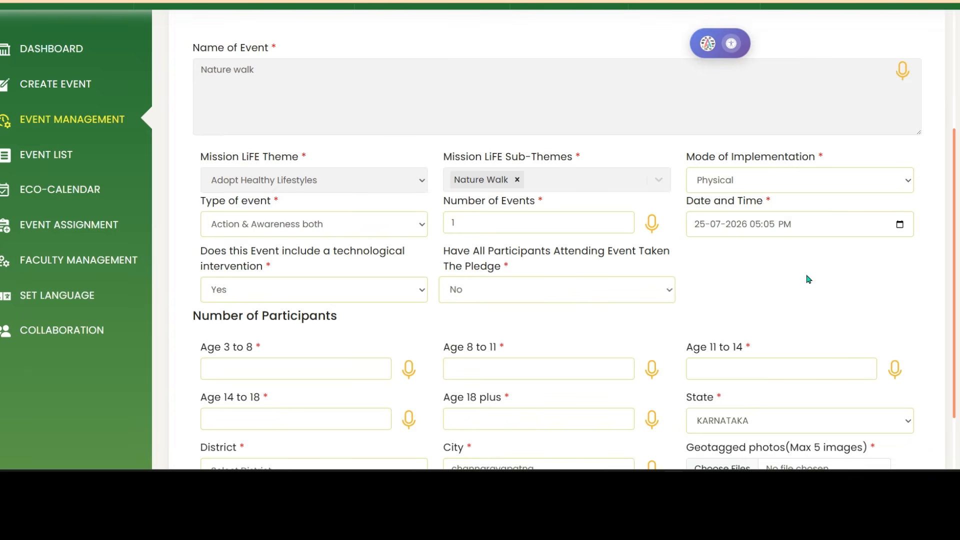
scroll(650, 270, down, 3)
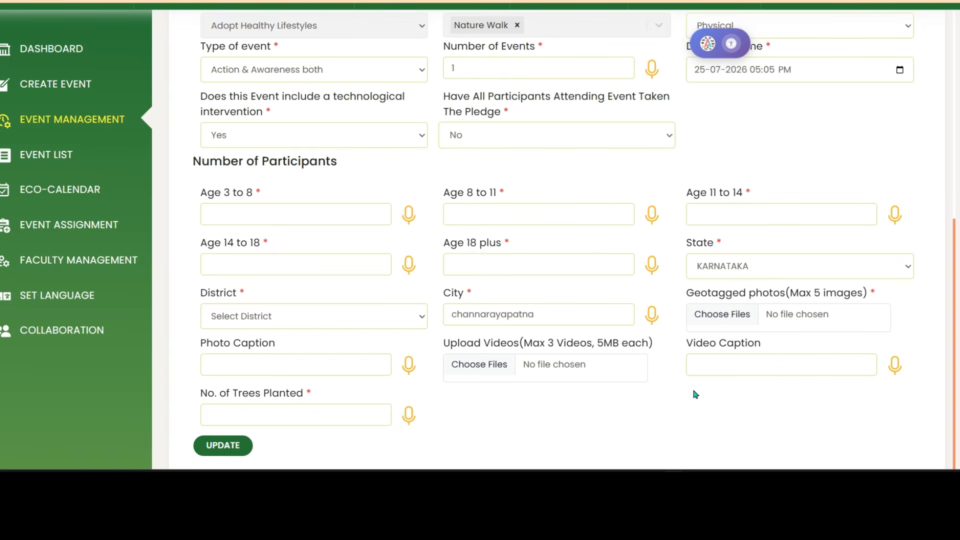
click(731, 363)
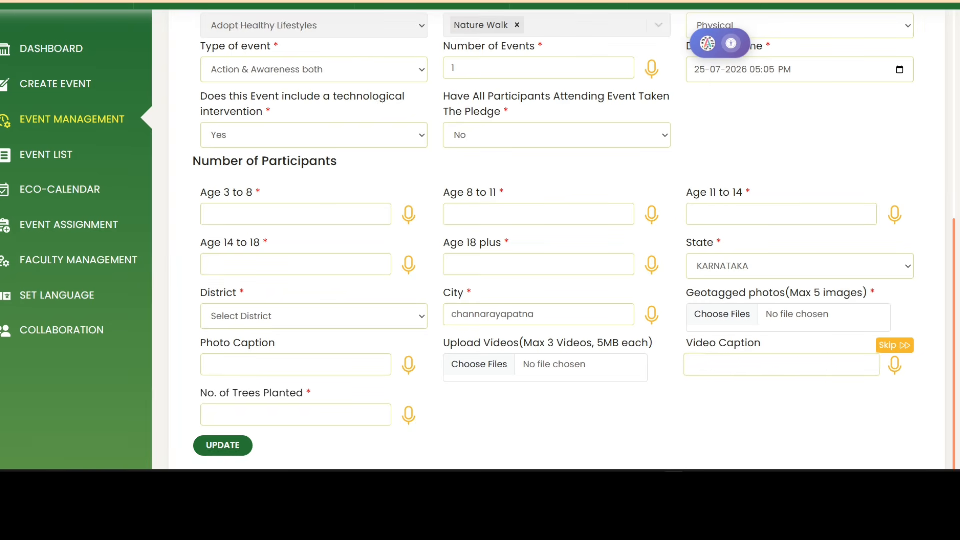
scroll(555, 290, up, 7)
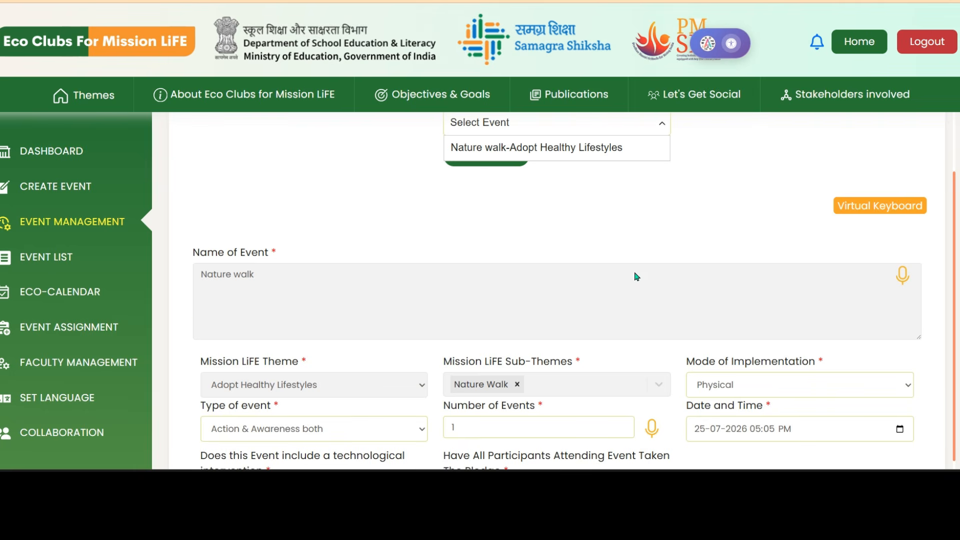
scroll(636, 277, up, 2)
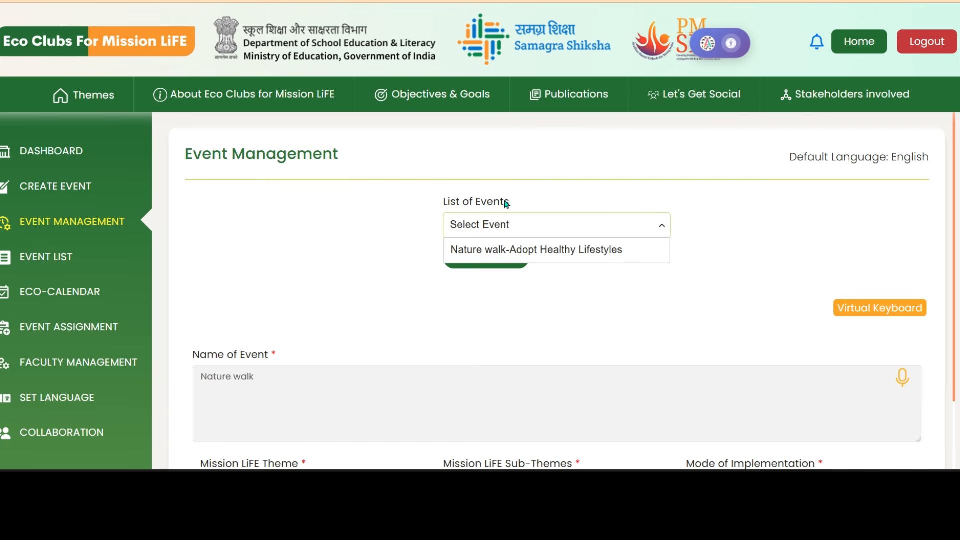
click(489, 255)
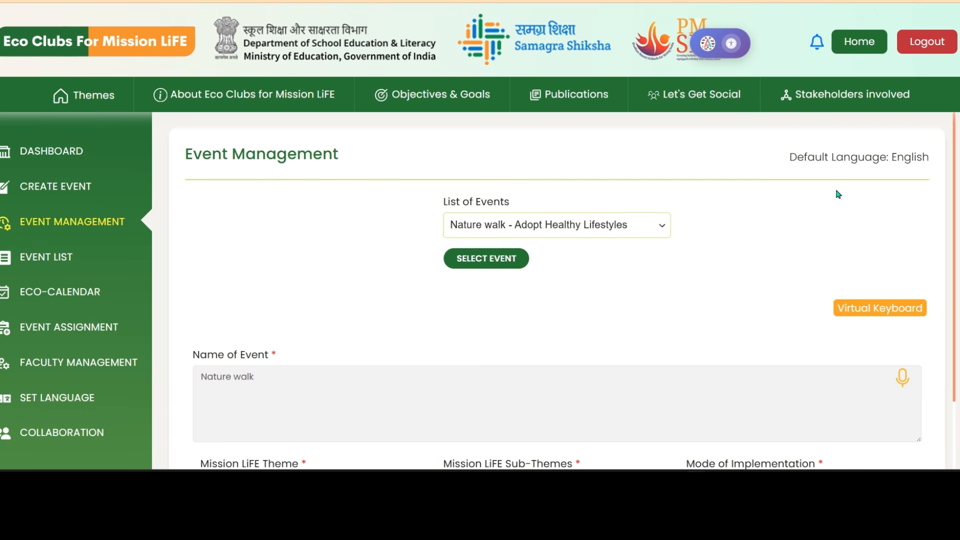
scroll(663, 273, down, 4)
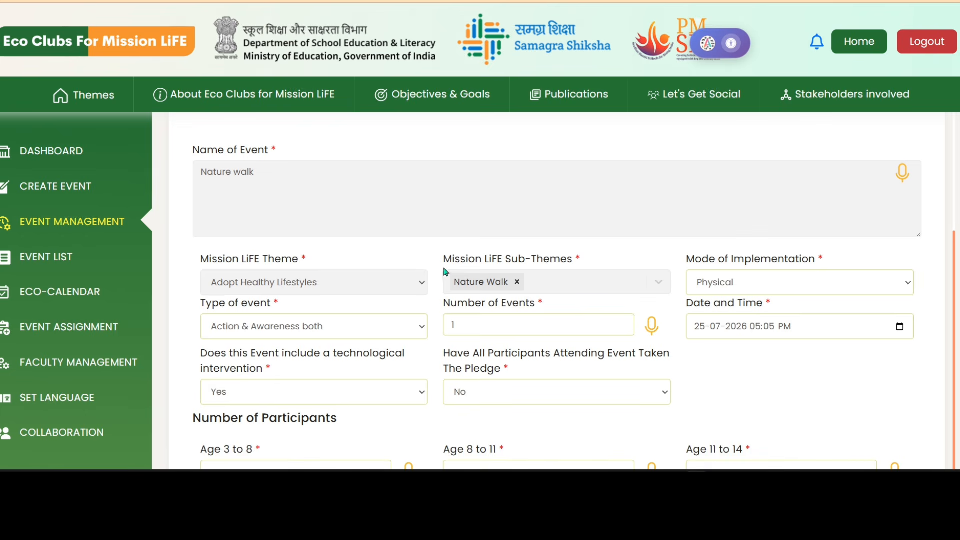
scroll(260, 455, down, 7)
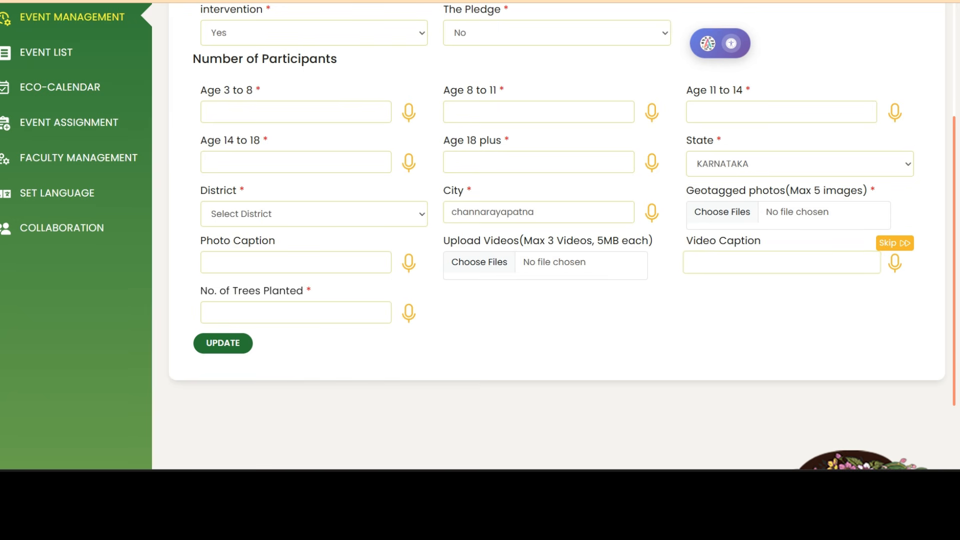
click(409, 216)
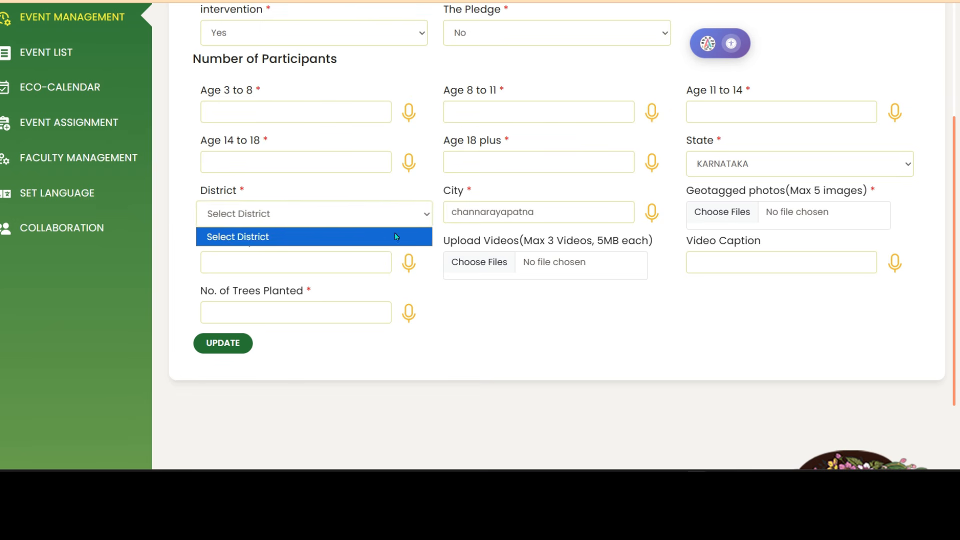
click(413, 362)
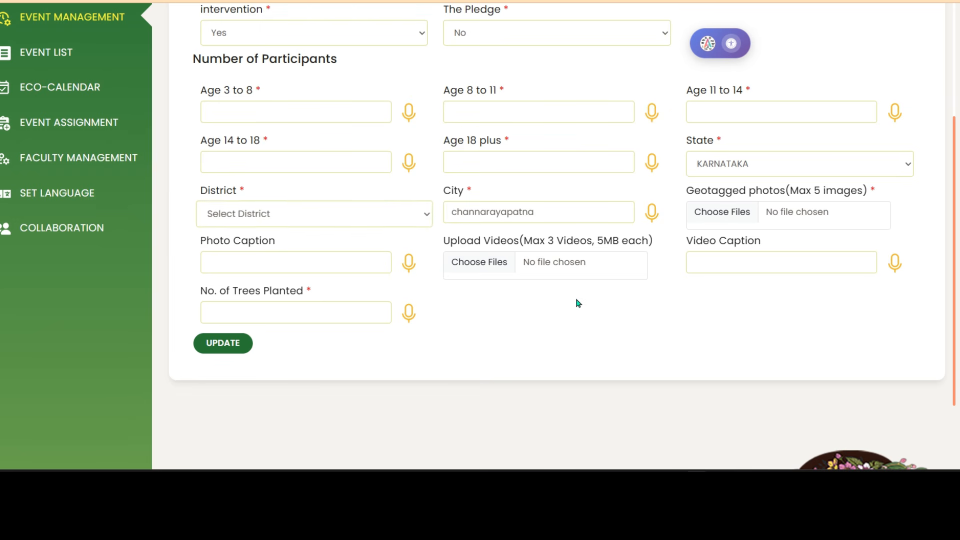
scroll(500, 303, up, 2)
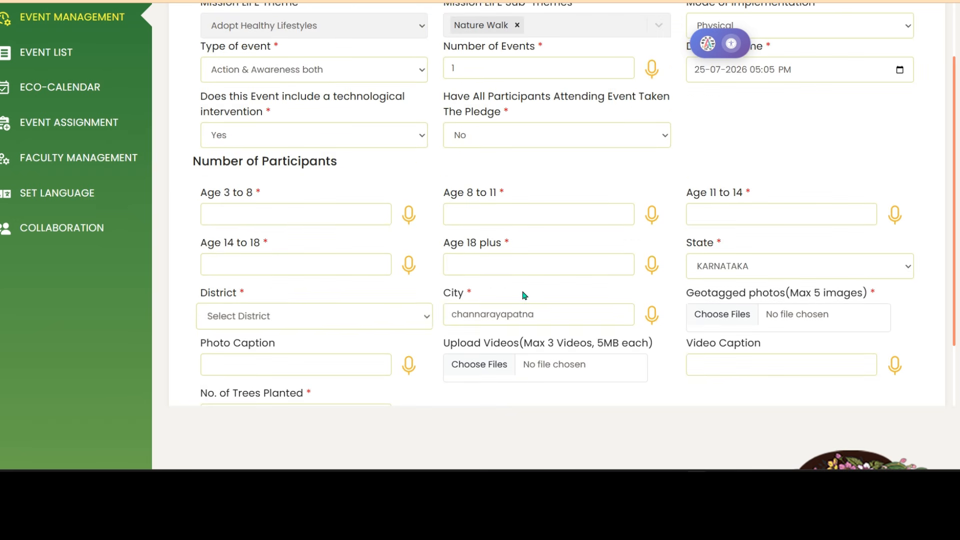
click(561, 310)
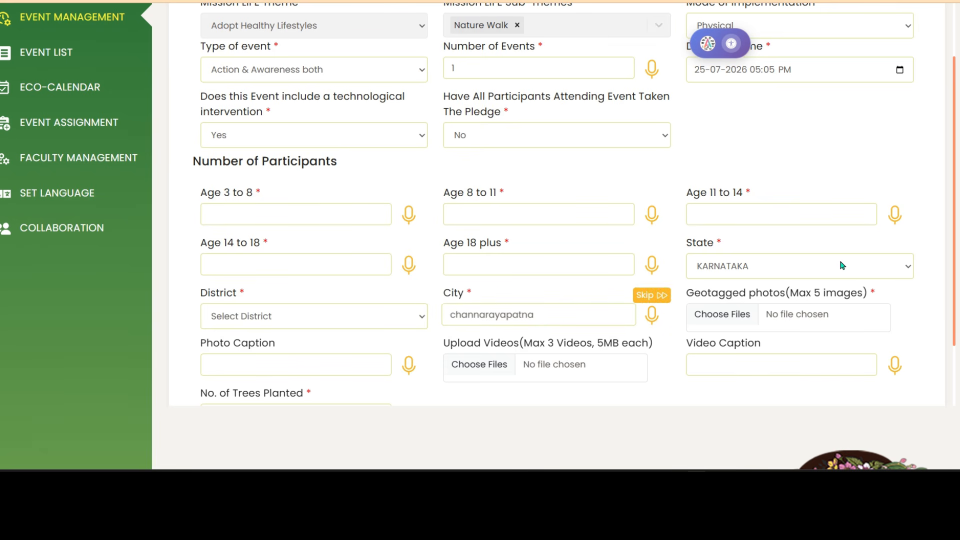
click(423, 321)
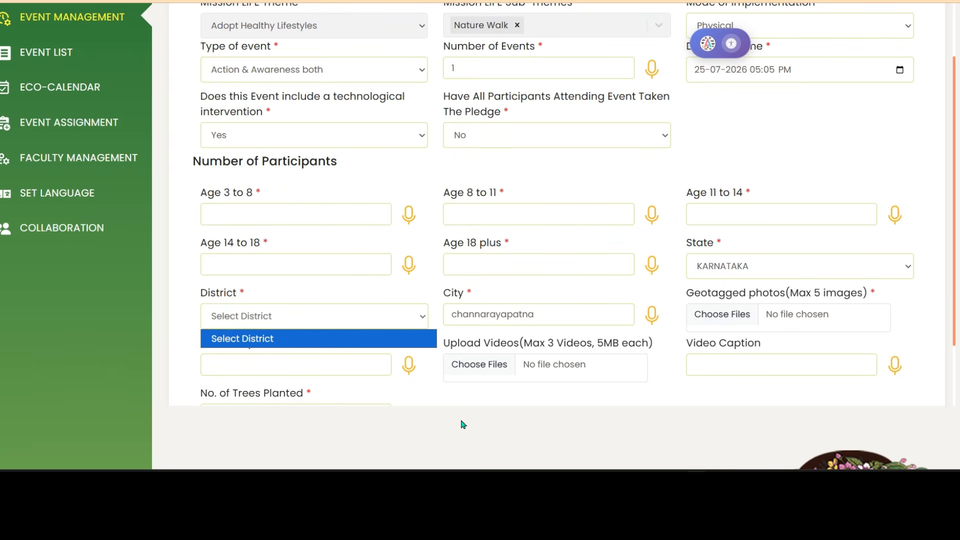
click(485, 446)
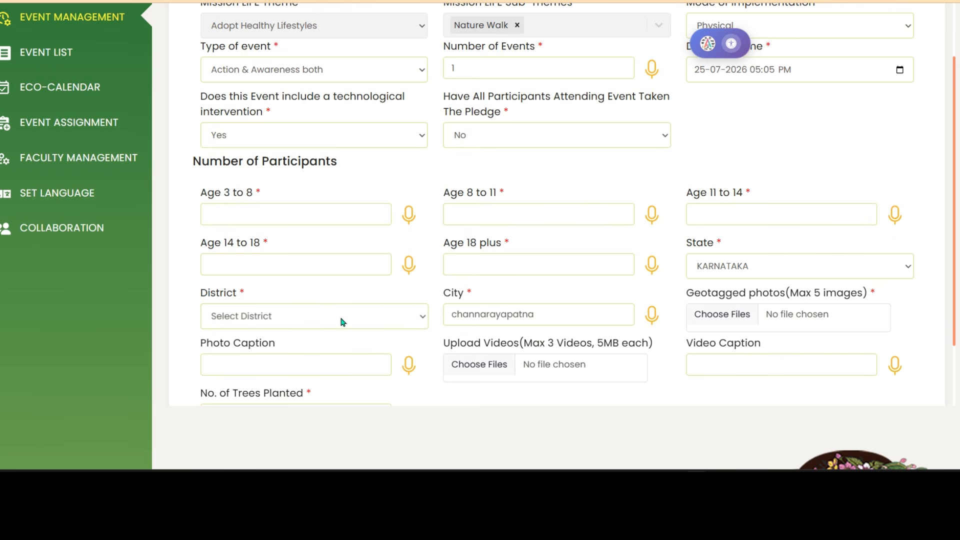
click(377, 319)
click(390, 428)
Check the form down to the UPDATE button, then zoom the browser page in with Ctrl++.
scroll(454, 285, down, 6)
scroll(515, 340, down, 1)
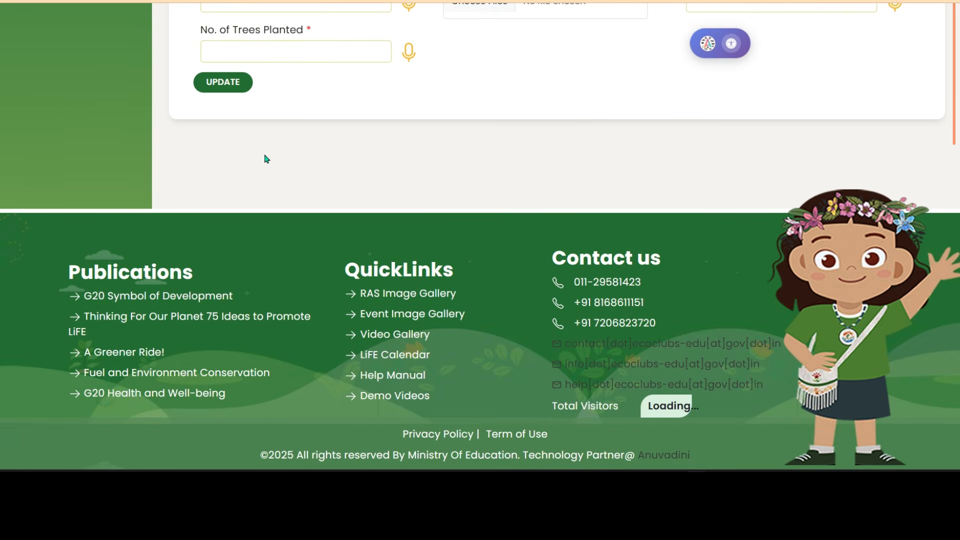
scroll(240, 160, up, 4)
scroll(310, 160, down, 4)
scroll(585, 173, up, 4)
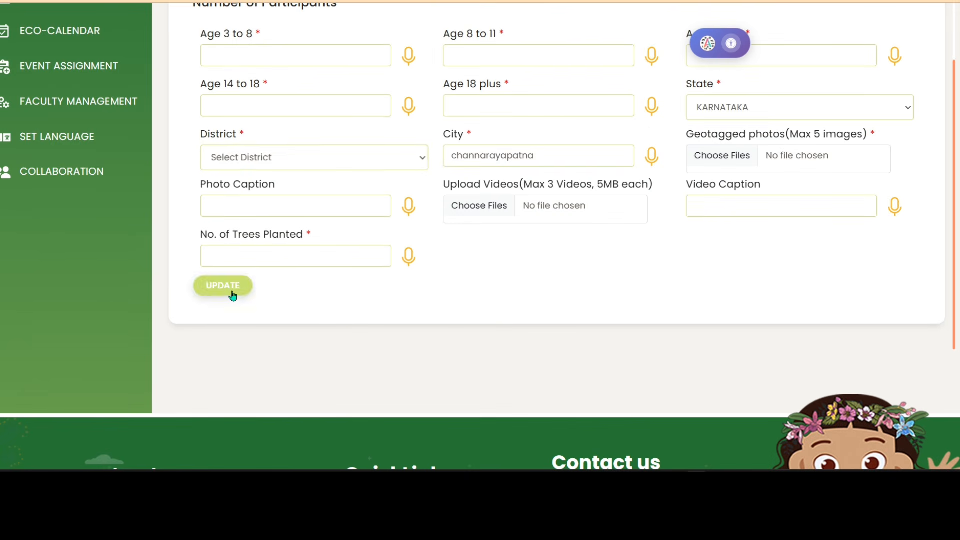
scroll(609, 302, up, 4)
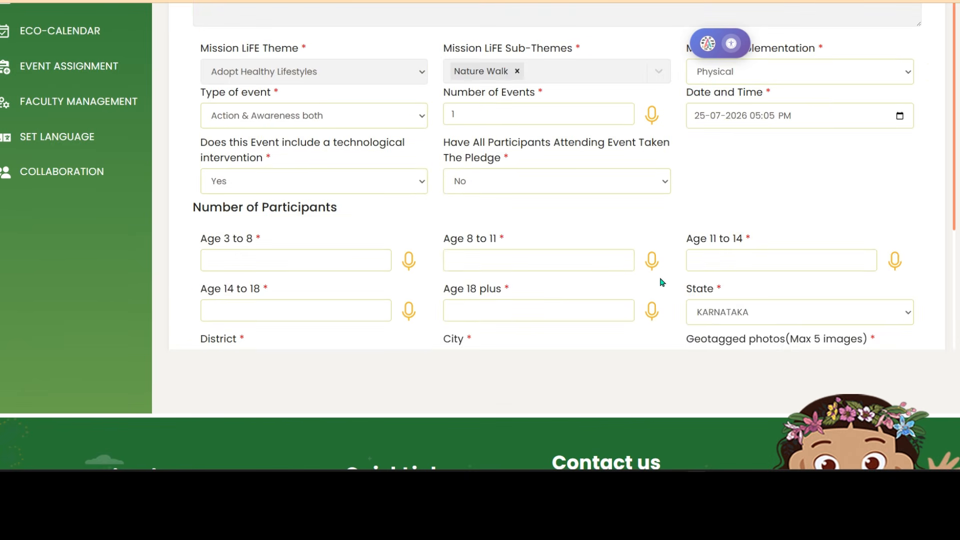
scroll(663, 282, down, 4)
scroll(692, 285, up, 2)
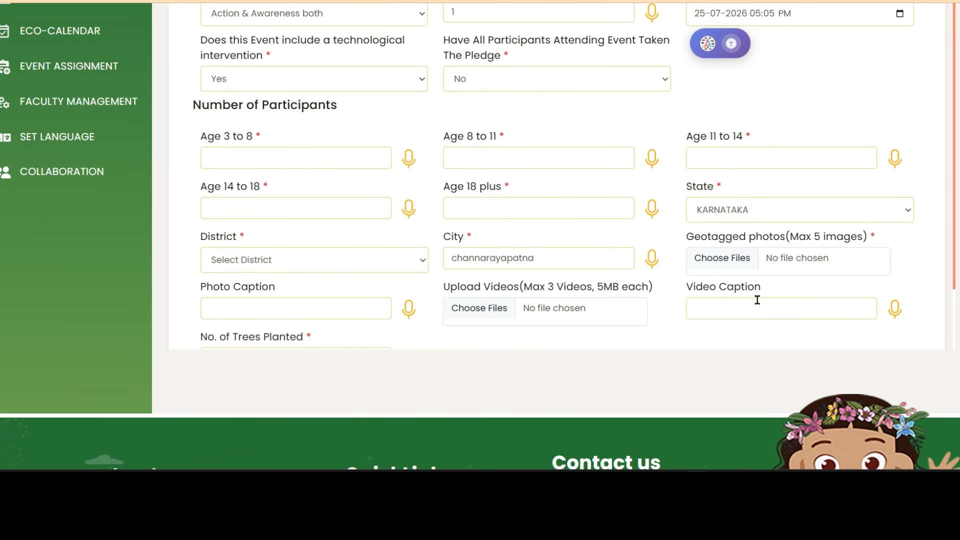
key(ctrl+plus)
click(739, 340)
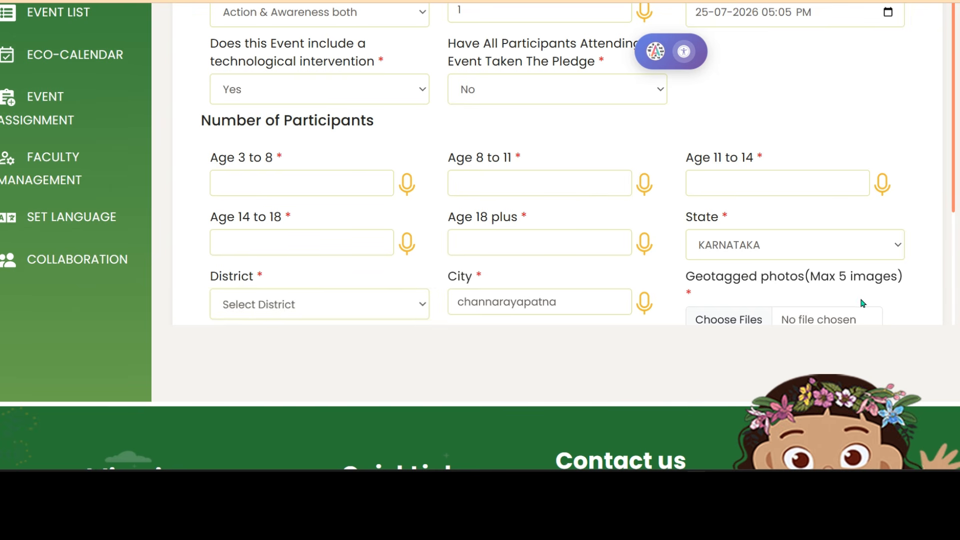
scroll(908, 299, up, 2)
scroll(881, 266, down, 4)
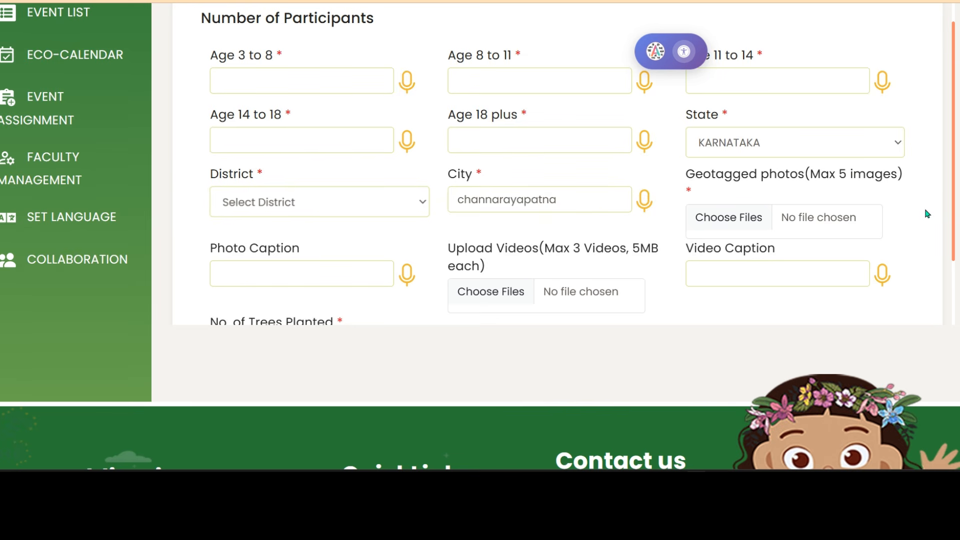
scroll(927, 209, up, 2)
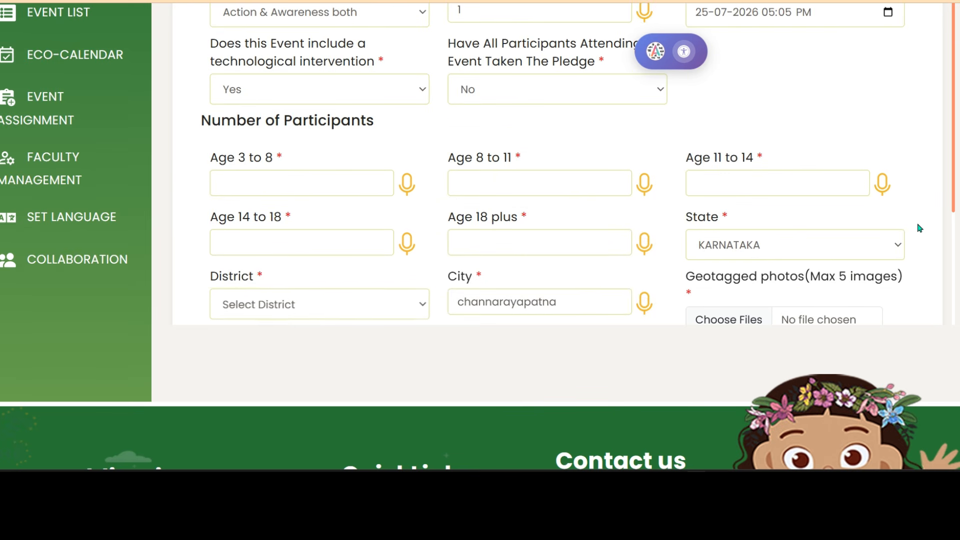
scroll(917, 218, down, 4)
scroll(915, 218, up, 4)
scroll(868, 260, down, 2)
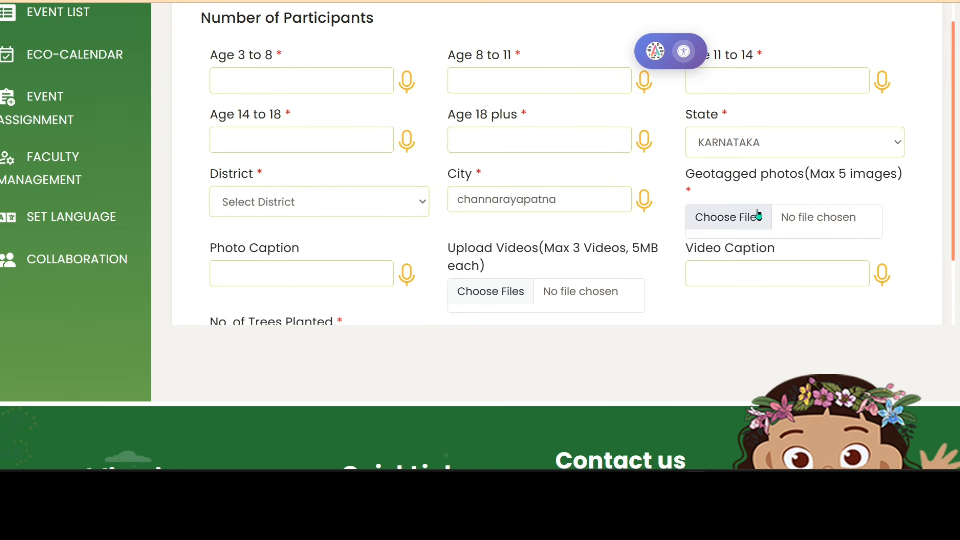
Upload the Desktop image photo_1784973332257.png as the event's geotagged photo.
click(731, 220)
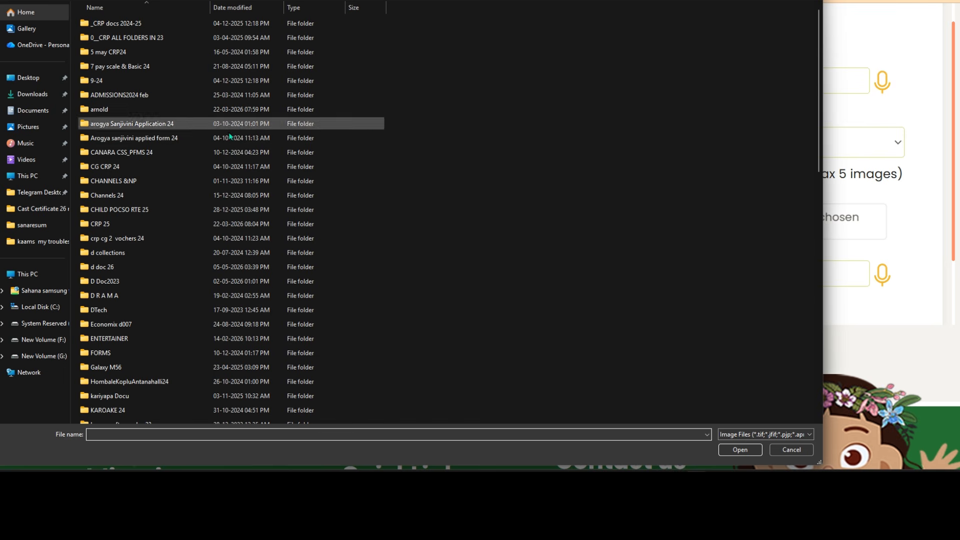
click(33, 78)
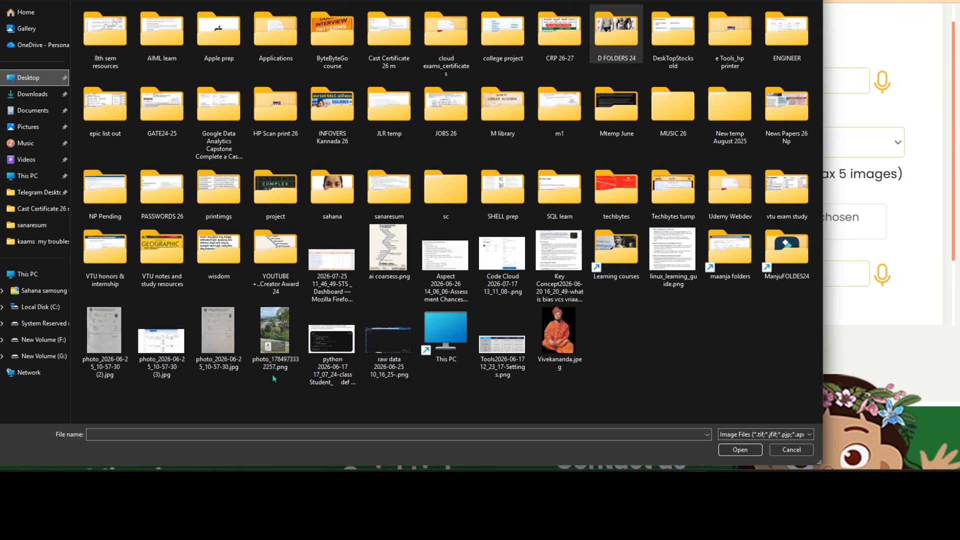
click(275, 334)
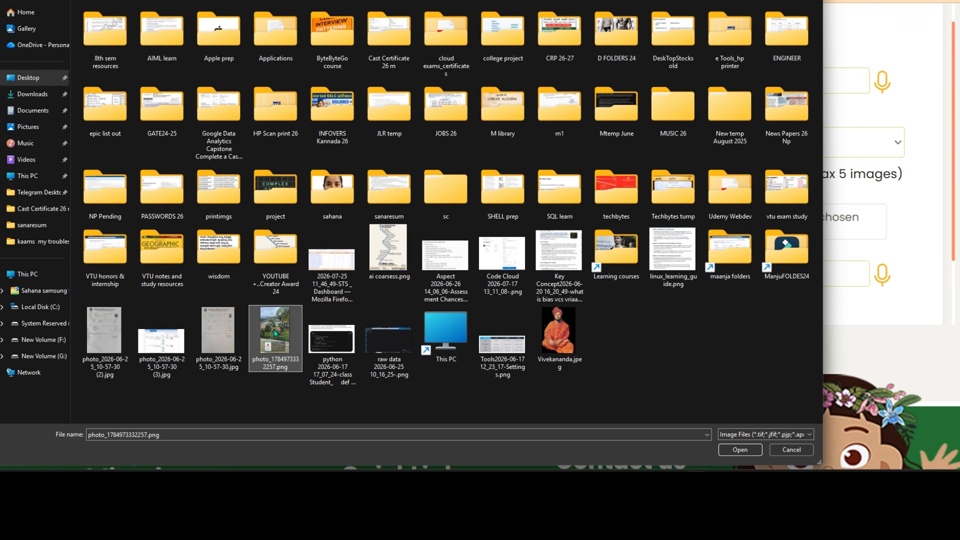
click(739, 452)
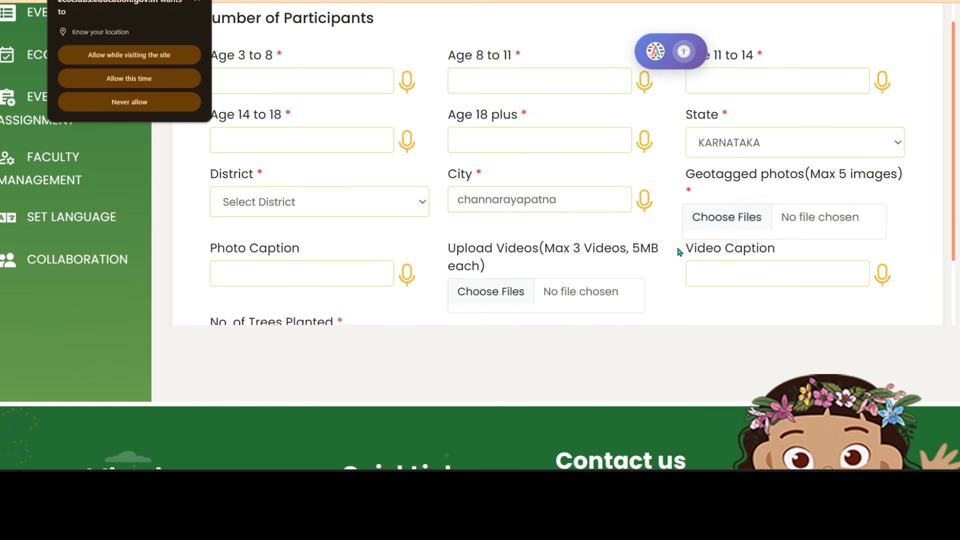
scroll(586, 233, up, 2)
scroll(586, 234, up, 4)
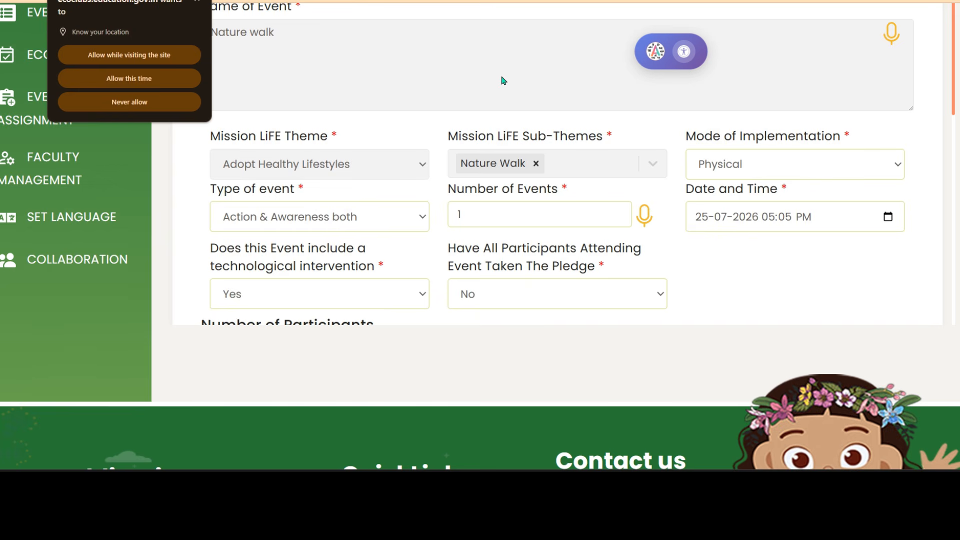
scroll(503, 80, up, 2)
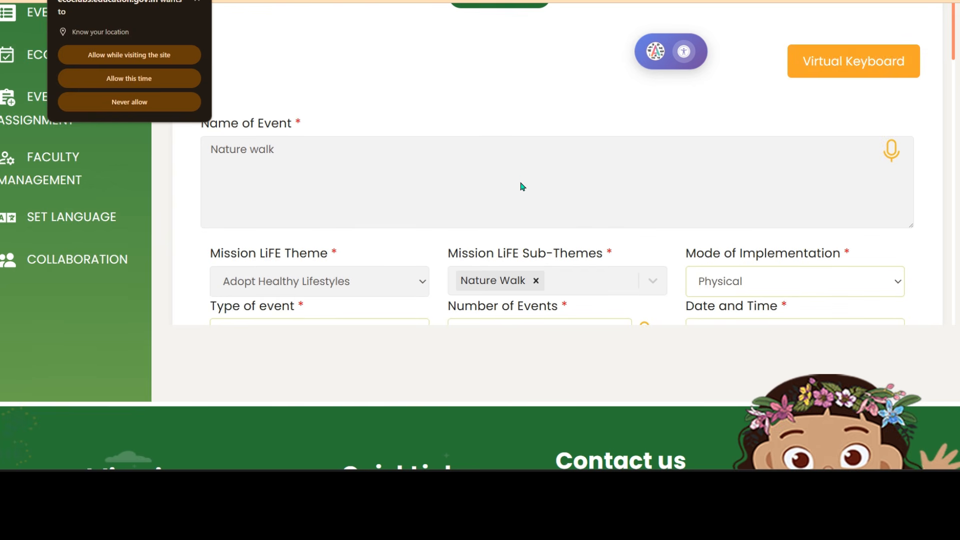
scroll(599, 129, down, 2)
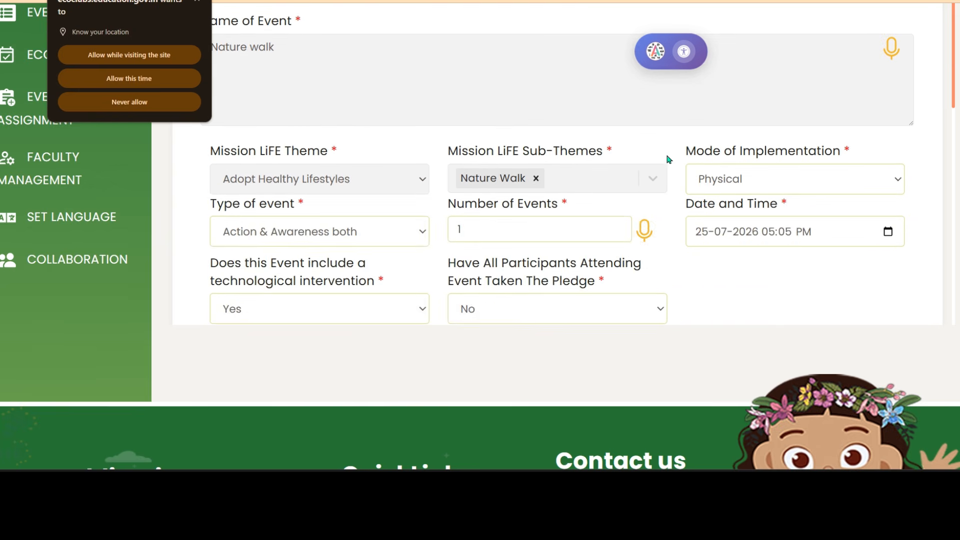
scroll(550, 151, up, 2)
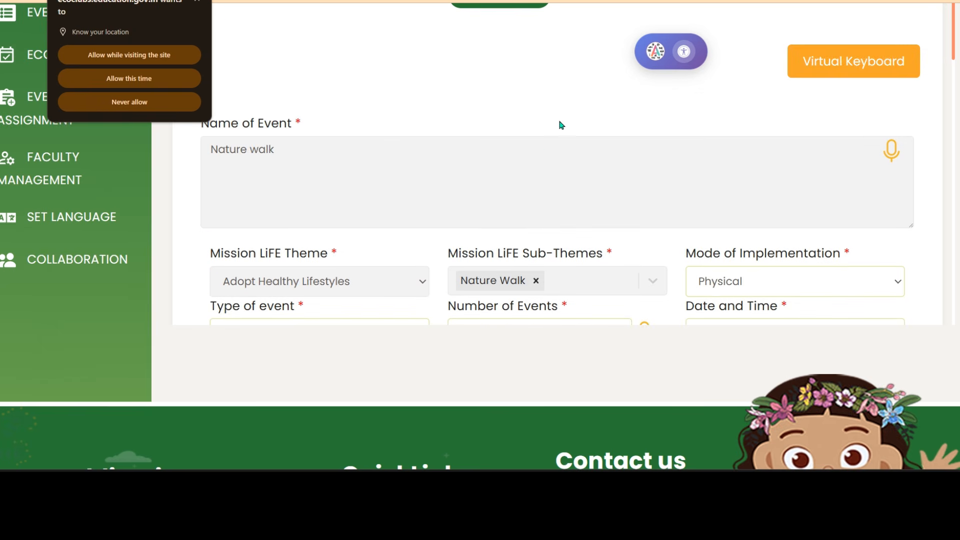
scroll(501, 152, up, 6)
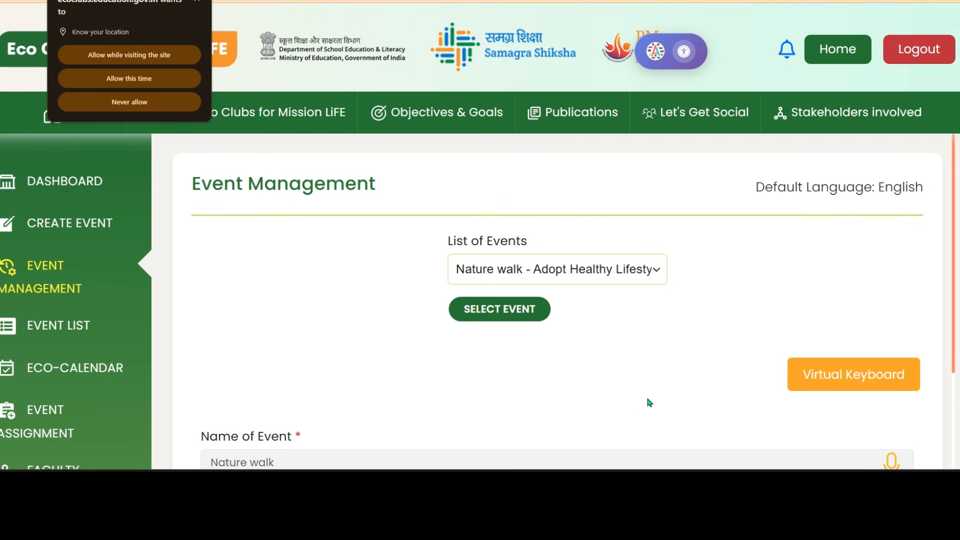
scroll(700, 292, down, 2)
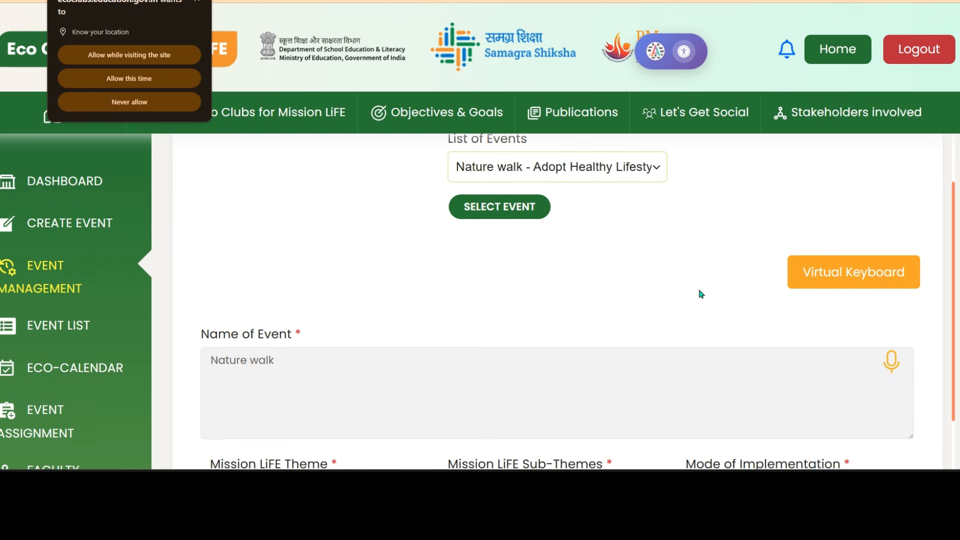
scroll(686, 276, down, 2)
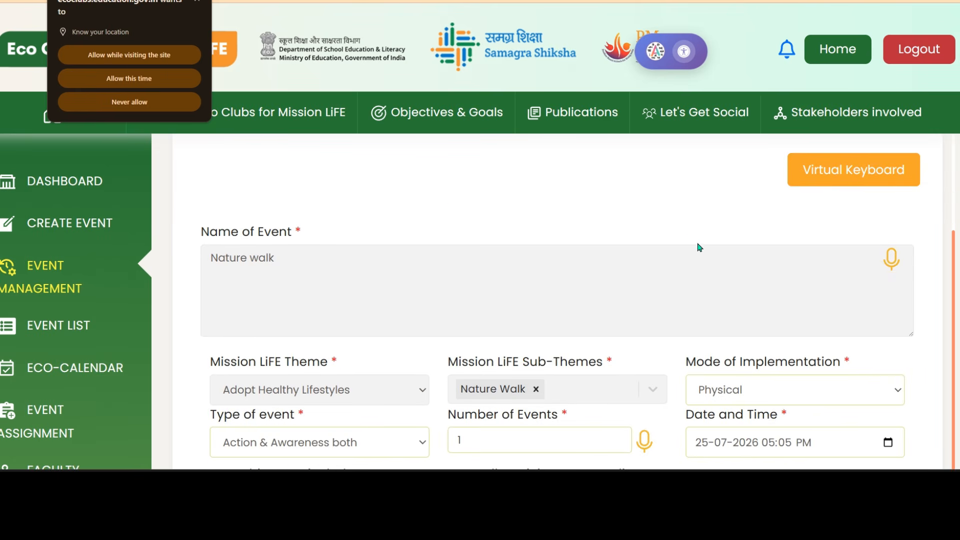
scroll(721, 237, up, 2)
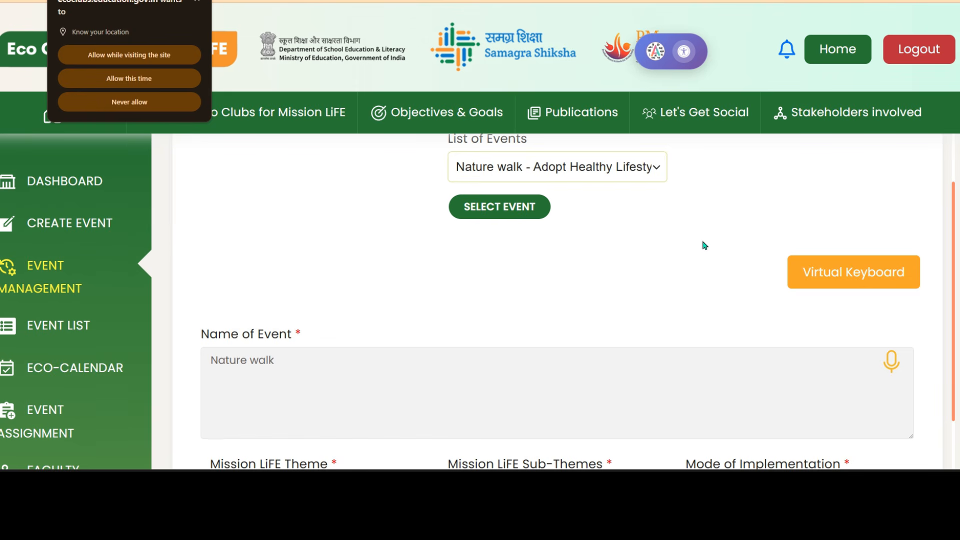
scroll(700, 265, down, 6)
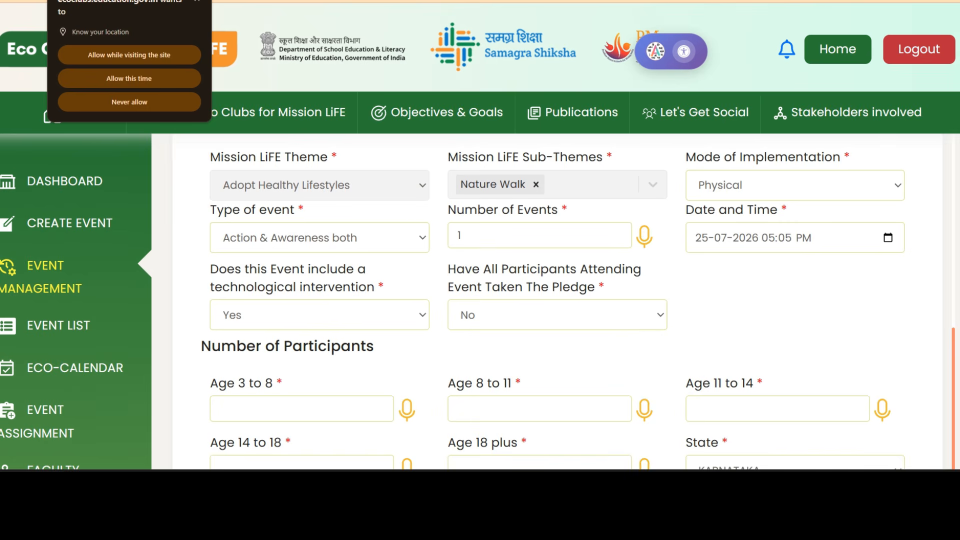
Try saving the Nature walk event with UPDATE, which gets refused with a warning.
scroll(231, 381, down, 8)
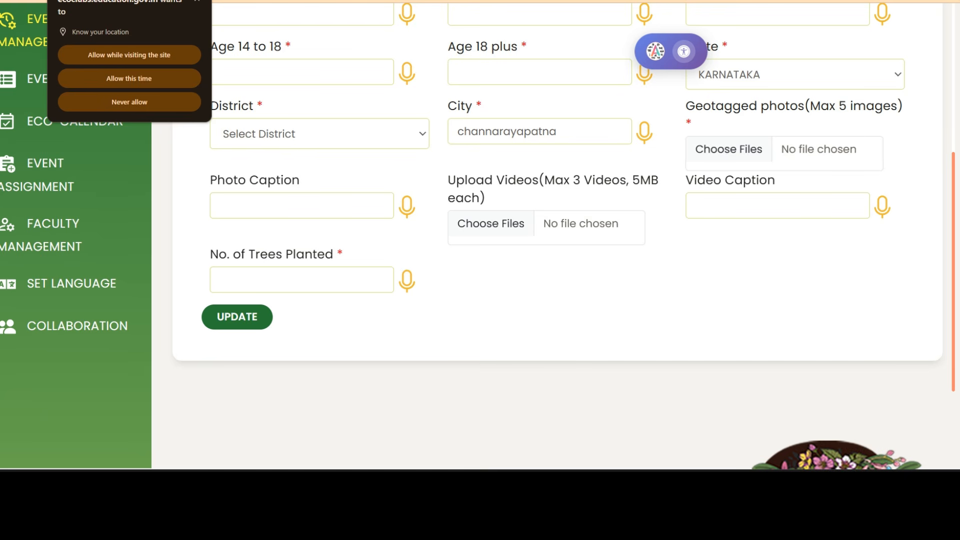
click(229, 319)
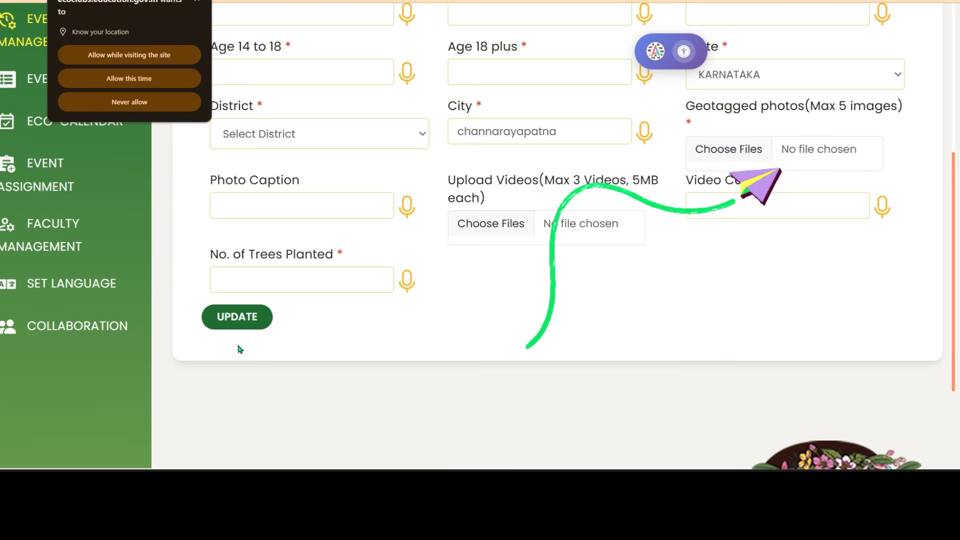
click(239, 321)
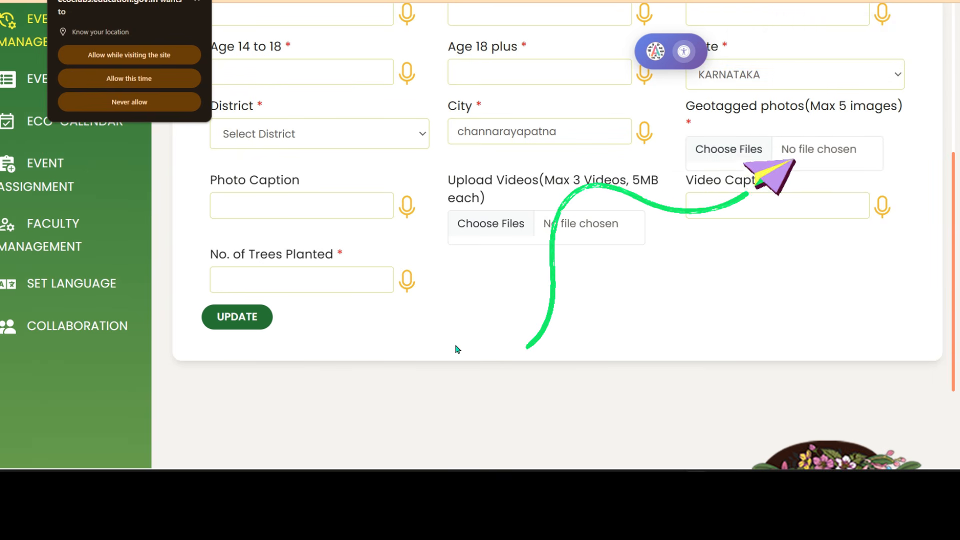
Go to the Age 3 to 8 participant count field, now flagged as required.
scroll(425, 340, up, 2)
scroll(343, 274, up, 2)
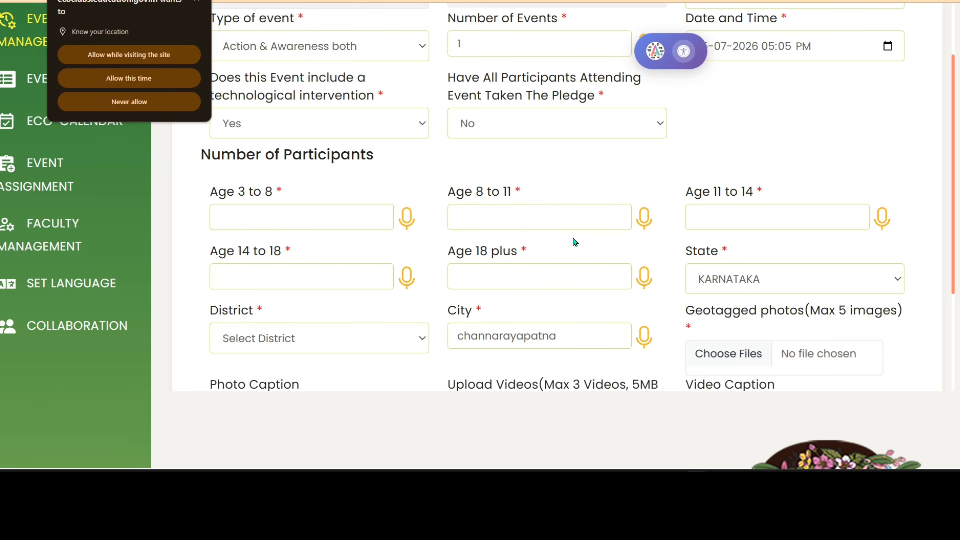
scroll(630, 260, up, 2)
scroll(669, 266, down, 6)
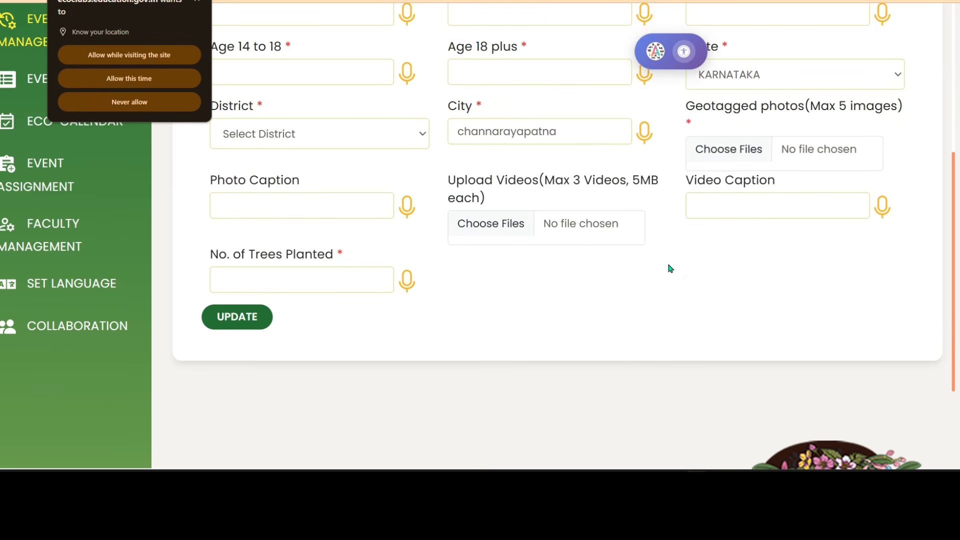
scroll(718, 201, up, 4)
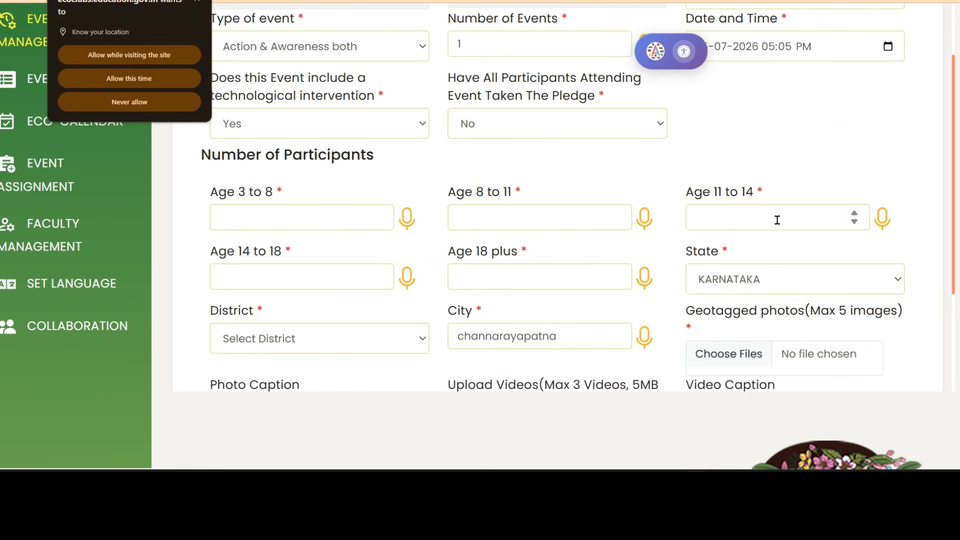
click(294, 215)
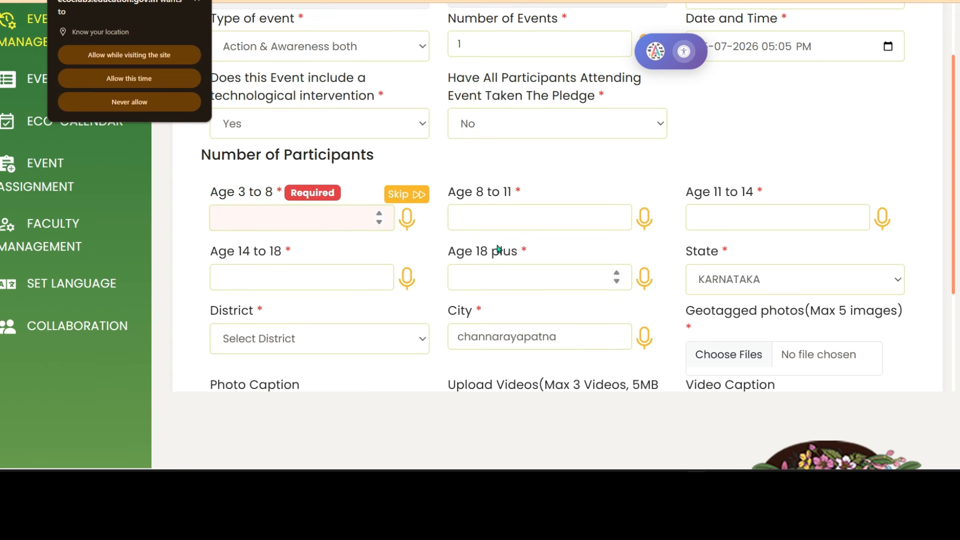
scroll(650, 365, down, 4)
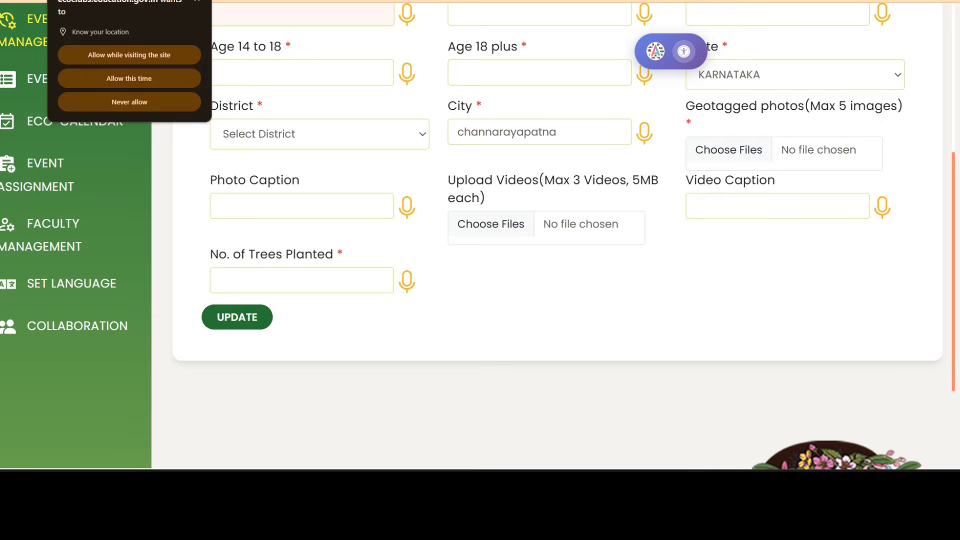
scroll(480, 249, up, 5)
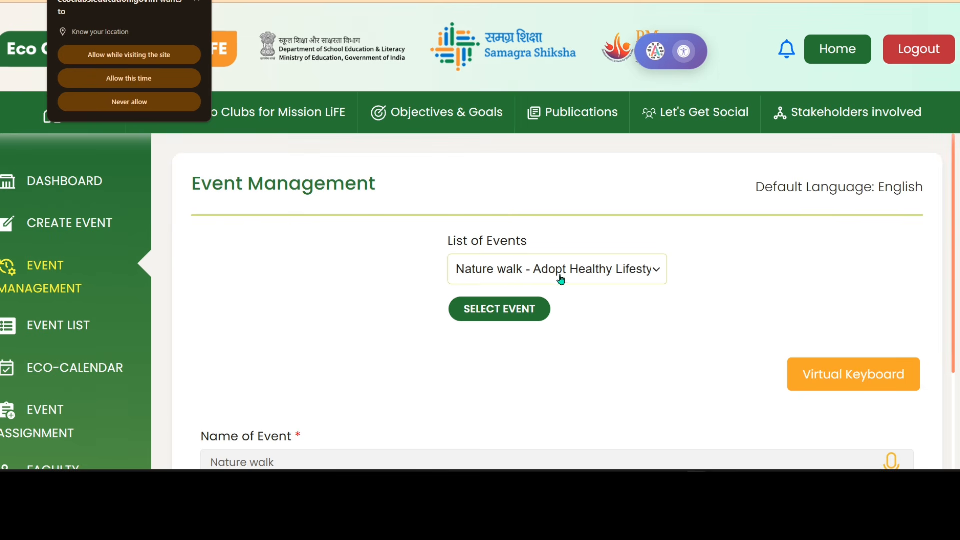
click(656, 272)
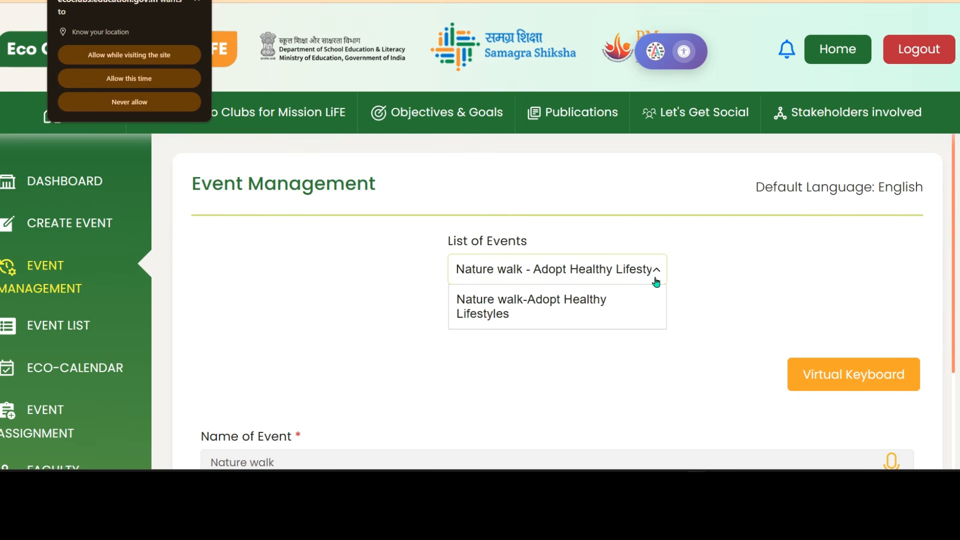
scroll(640, 349, down, 2)
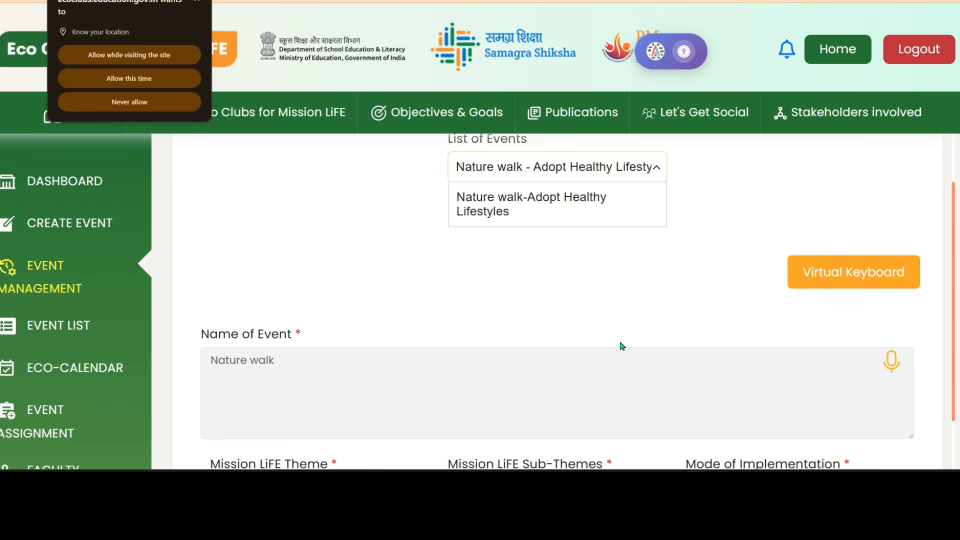
scroll(302, 345, down, 6)
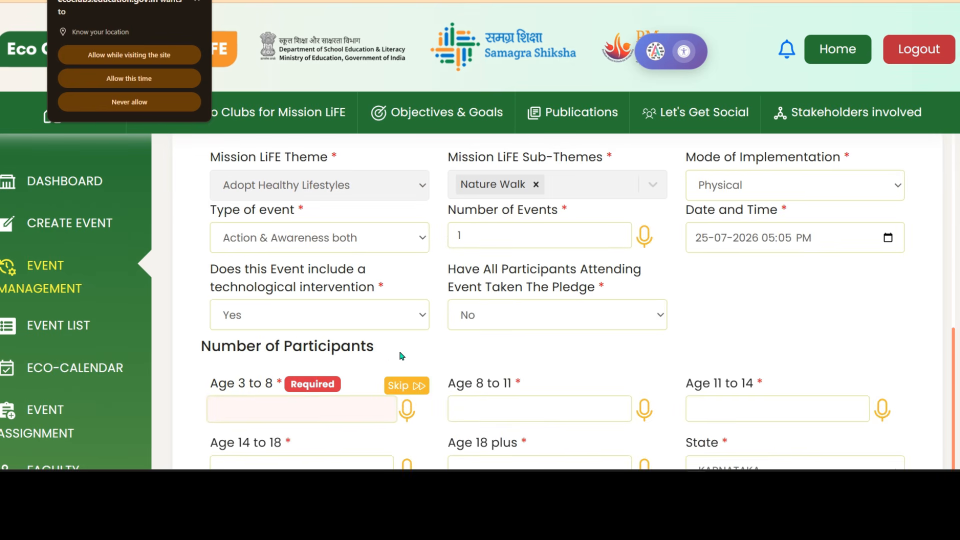
scroll(484, 357, up, 4)
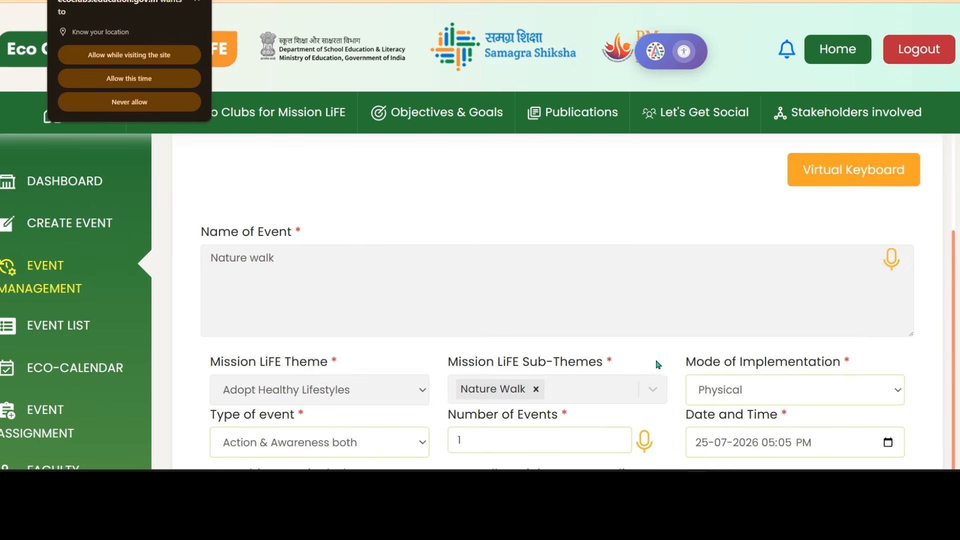
scroll(658, 365, down, 2)
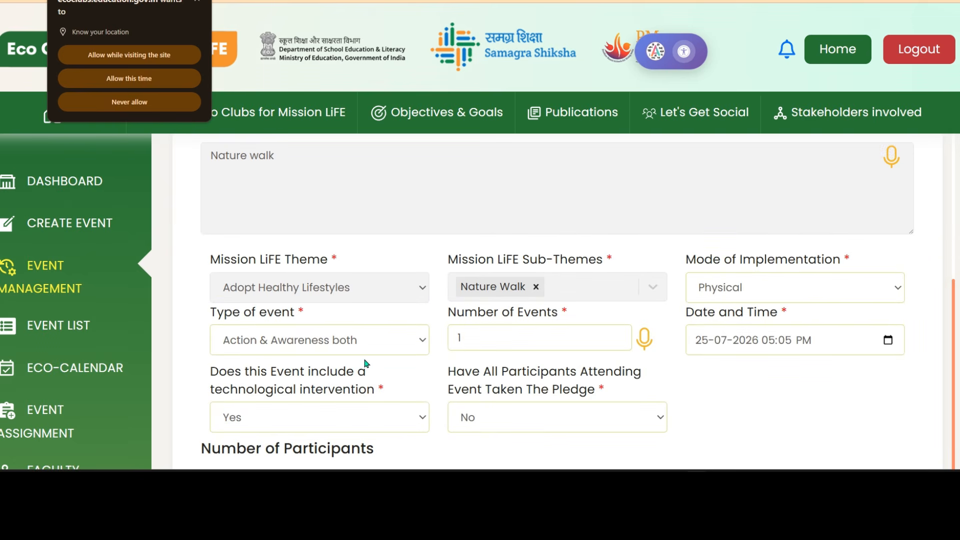
scroll(616, 345, down, 4)
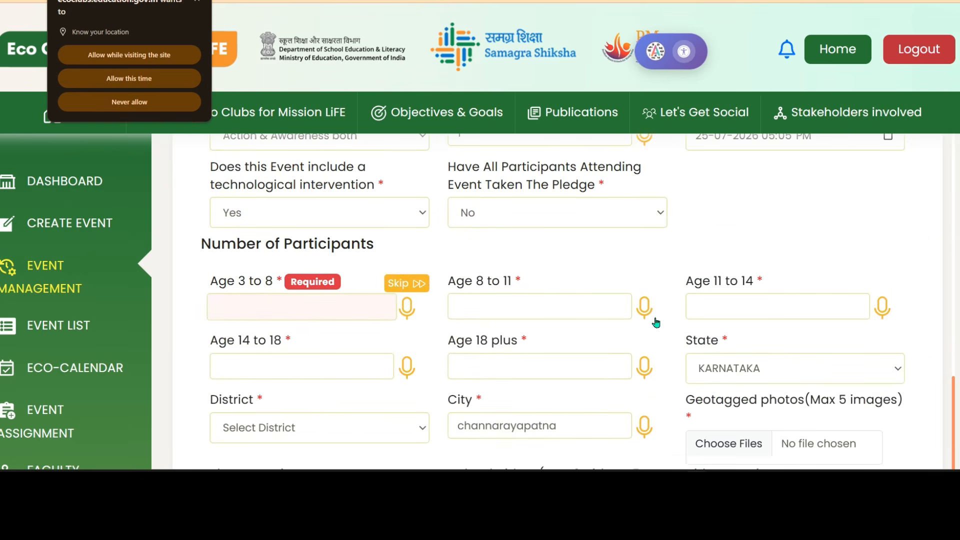
scroll(625, 306, down, 1)
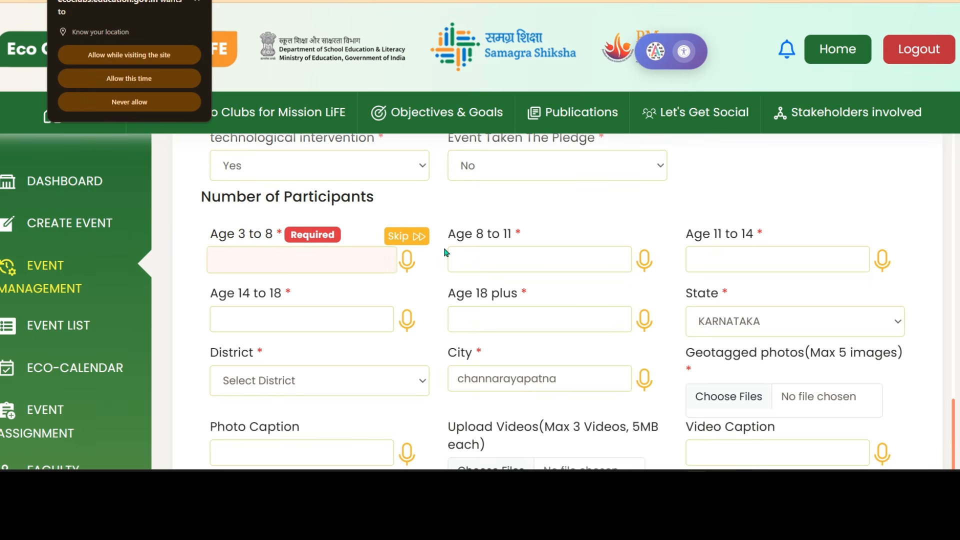
scroll(452, 250, down, 2)
scroll(550, 327, down, 4)
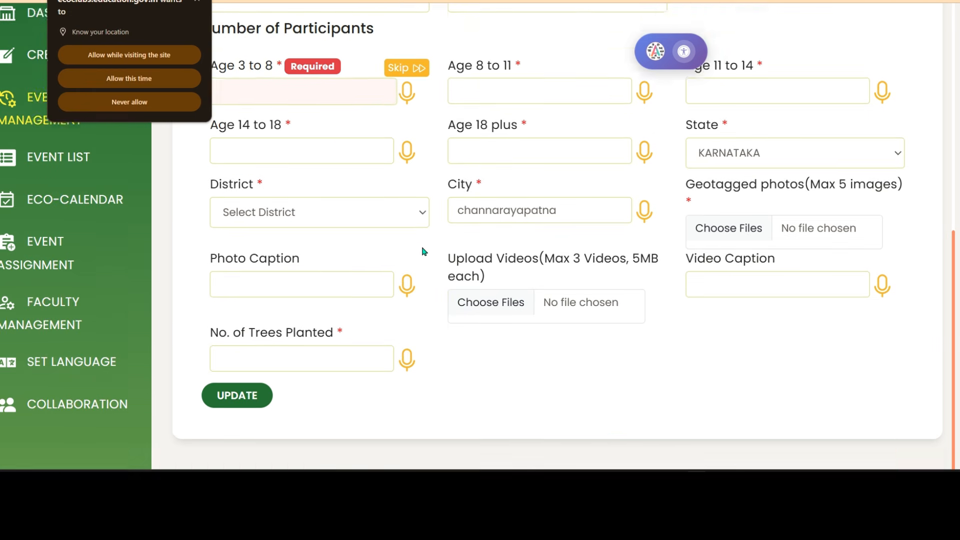
scroll(601, 287, up, 8)
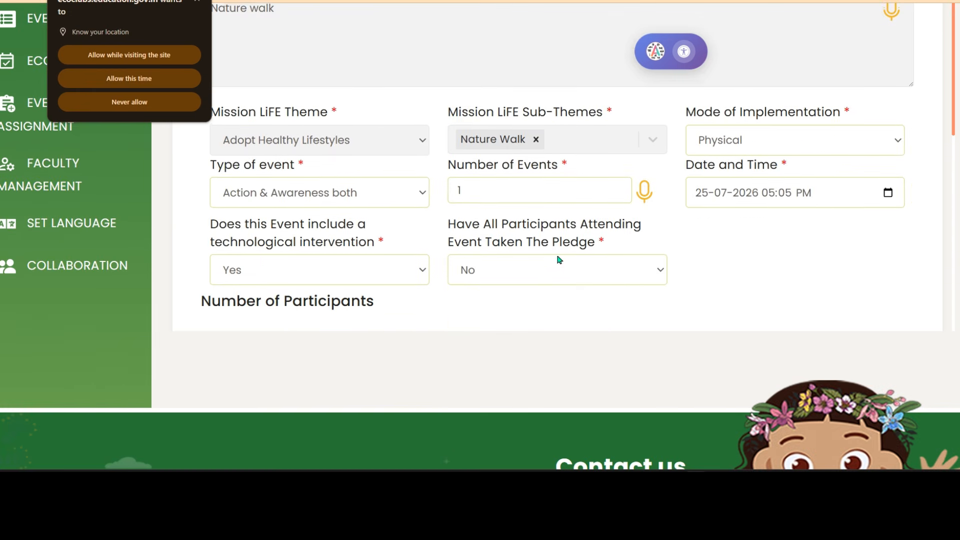
scroll(557, 257, up, 9)
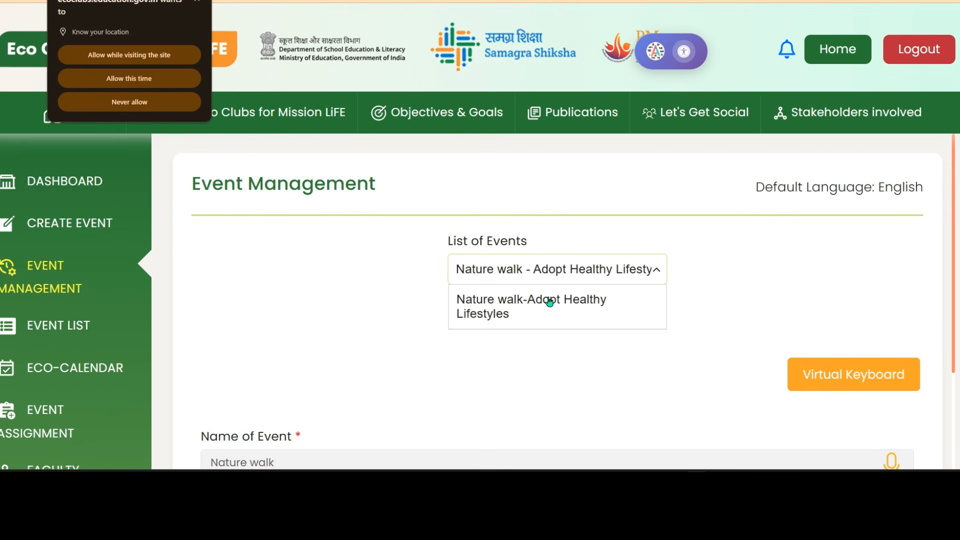
scroll(600, 325, down, 6)
scroll(568, 292, down, 4)
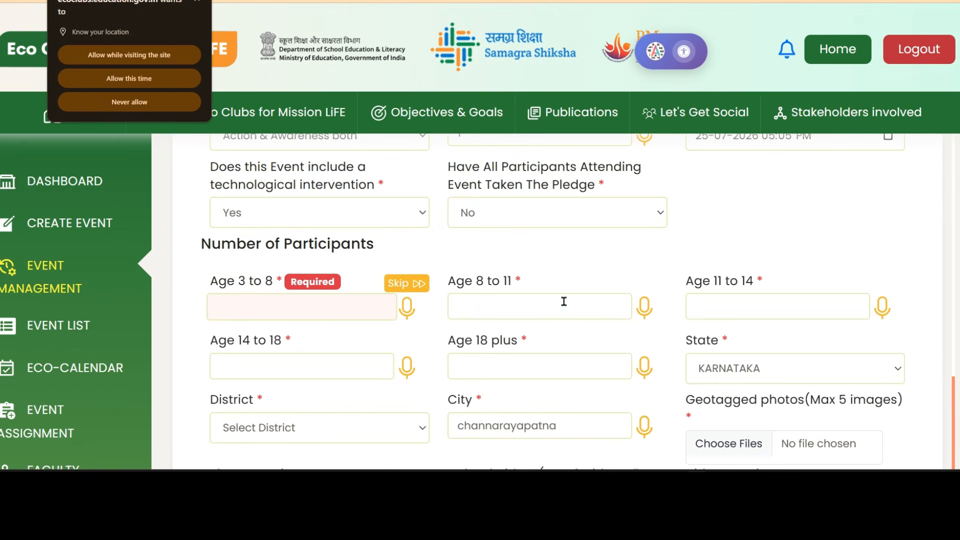
scroll(563, 300, down, 1)
scroll(521, 343, down, 8)
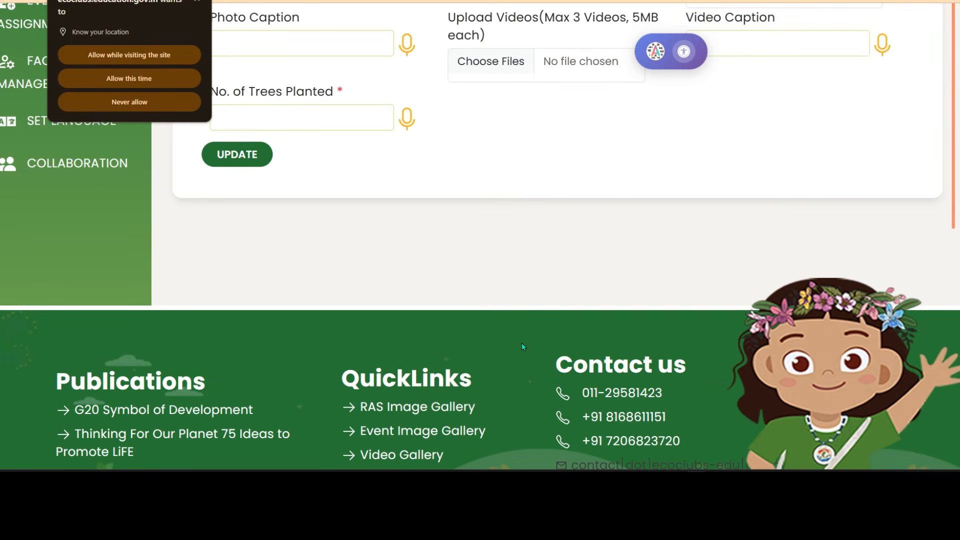
scroll(510, 322, up, 8)
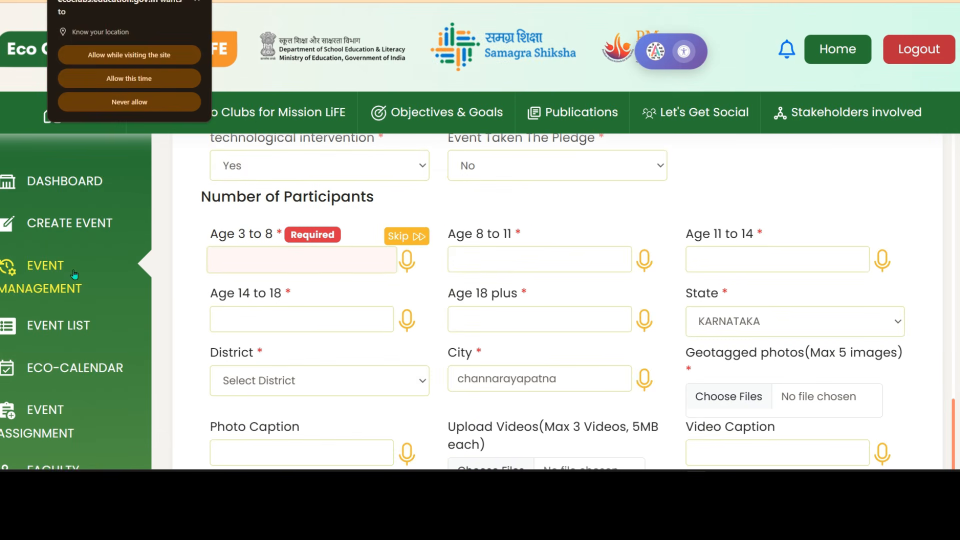
scroll(505, 373, up, 1)
scroll(511, 374, up, 10)
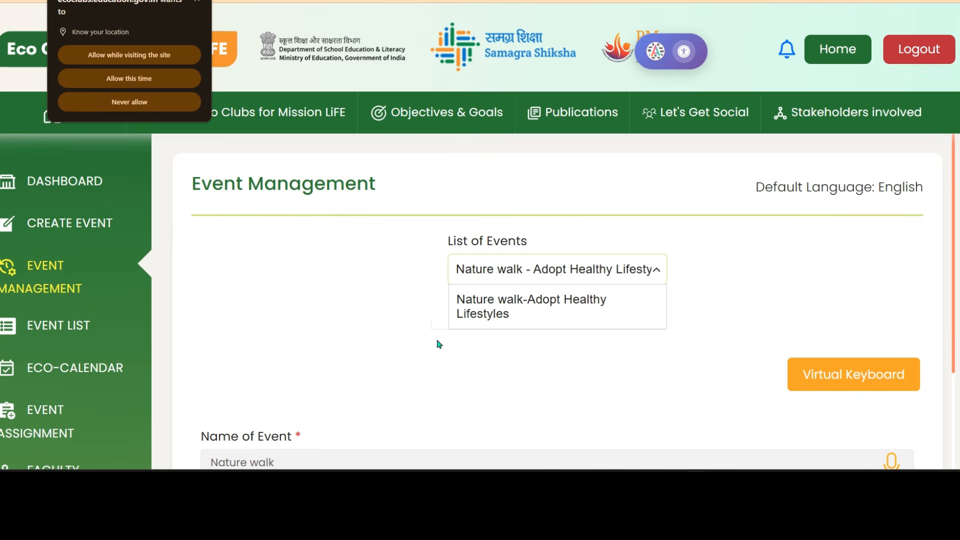
Open the Event List and review the Nature walk card under the Pending filter.
click(70, 331)
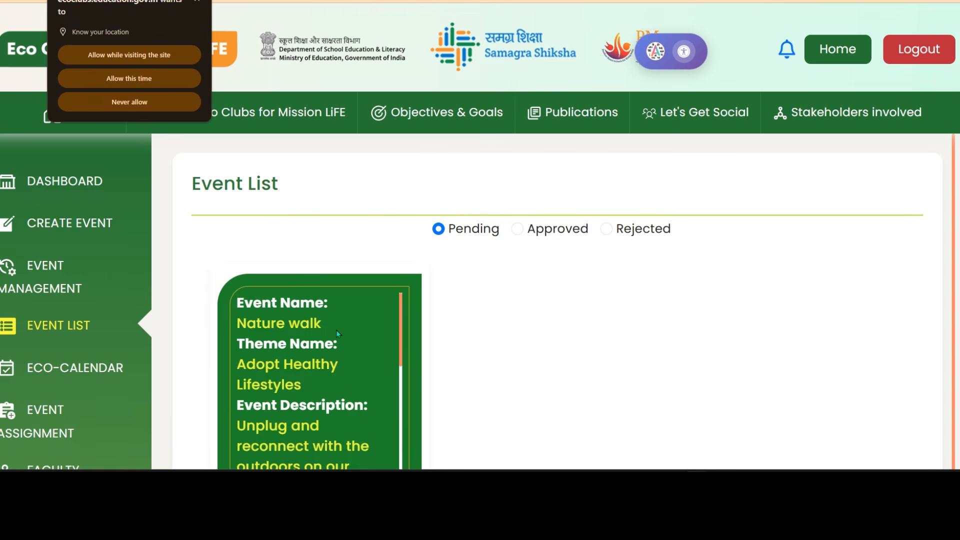
scroll(476, 346, down, 2)
mouse_move(305, 406)
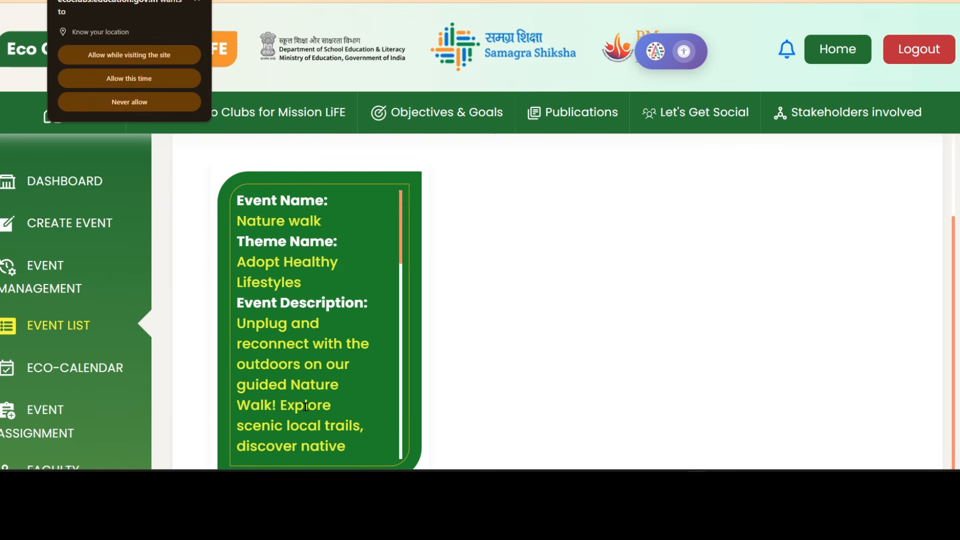
scroll(300, 382, down, 10)
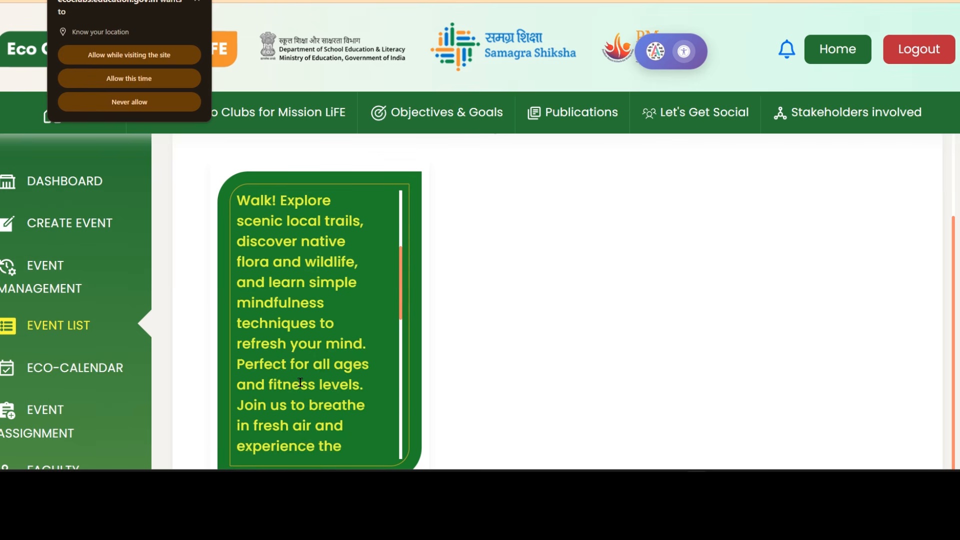
scroll(327, 363, down, 6)
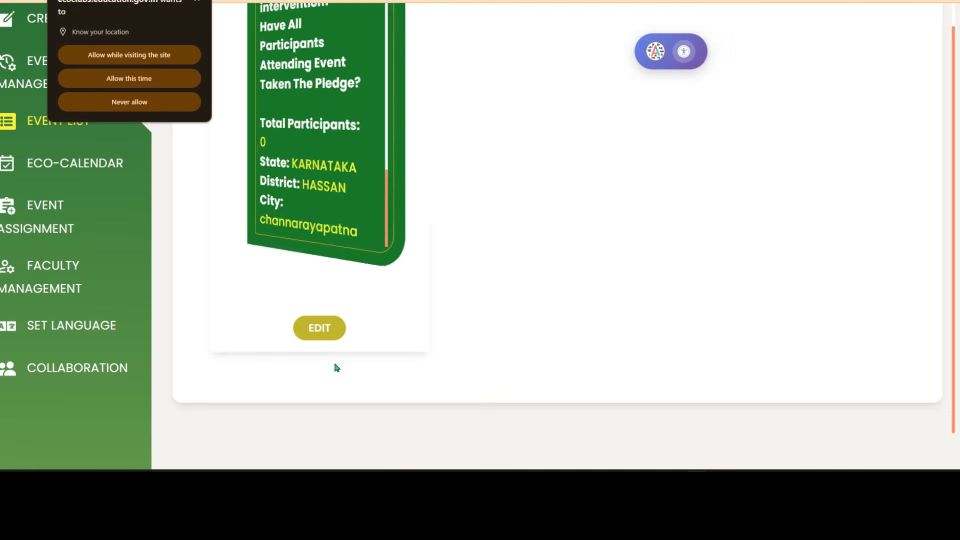
scroll(328, 370, up, 2)
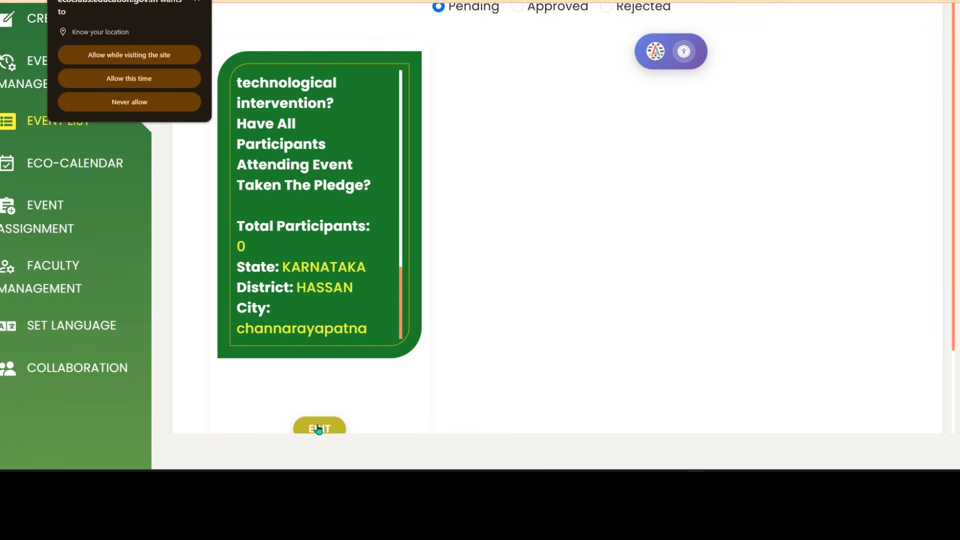
scroll(448, 337, up, 1)
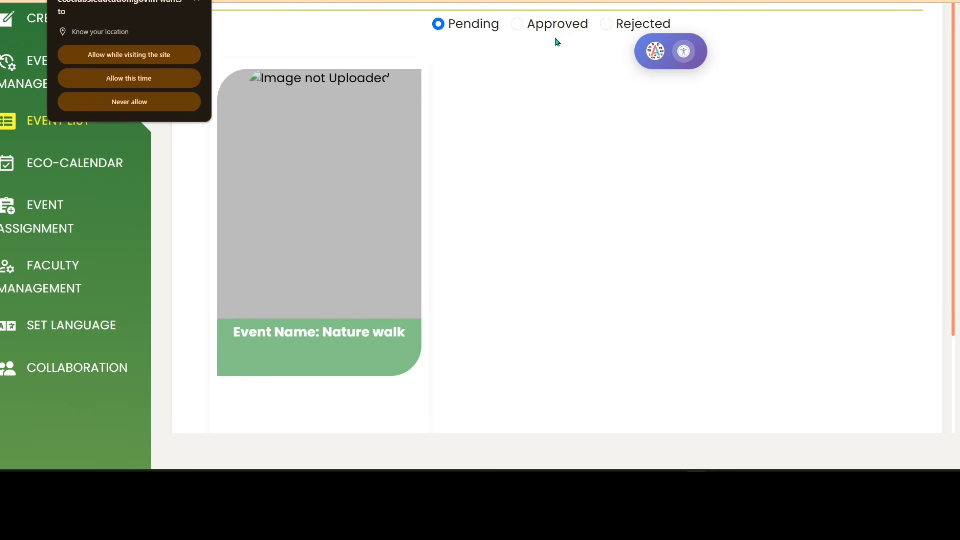
Check the Approved and Rejected event filters, both showing Event not Found.
click(519, 25)
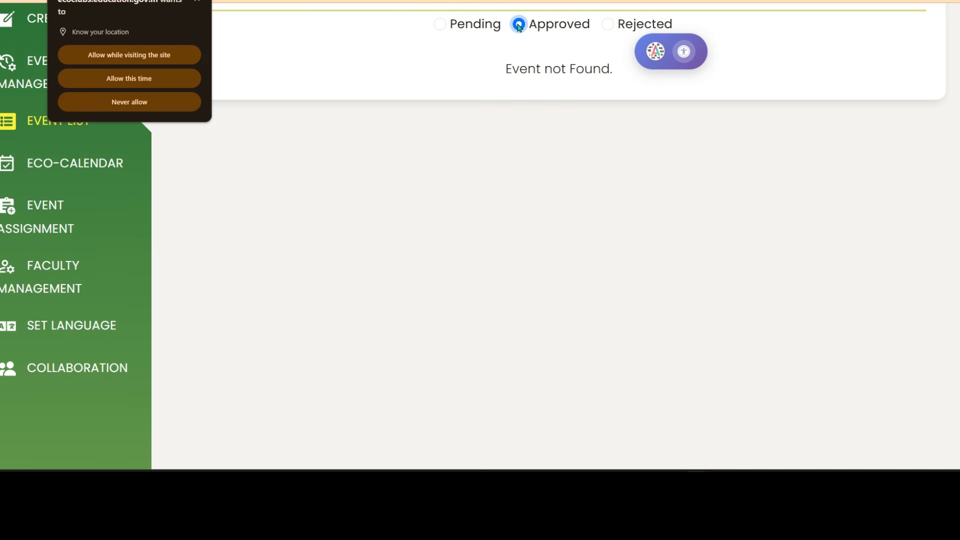
scroll(615, 150, down, 4)
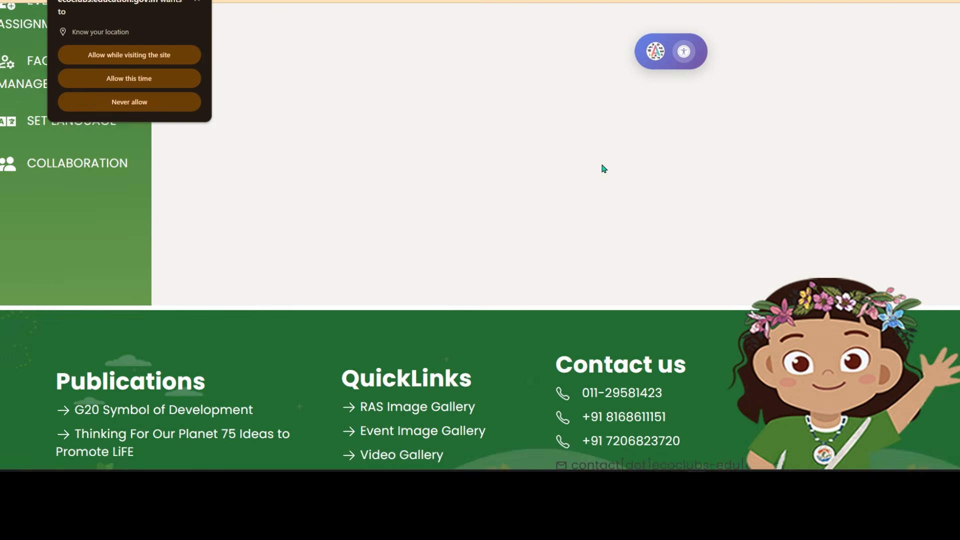
scroll(603, 168, up, 8)
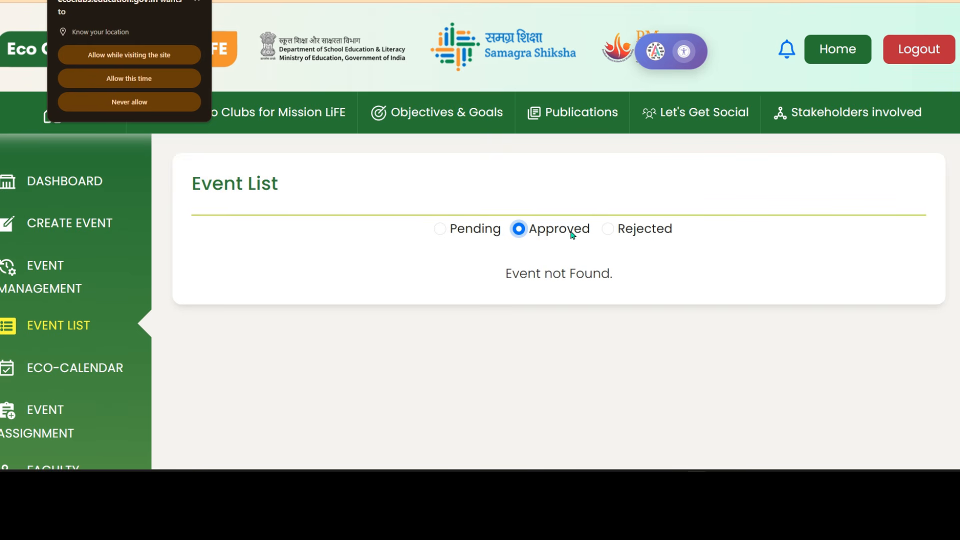
click(635, 232)
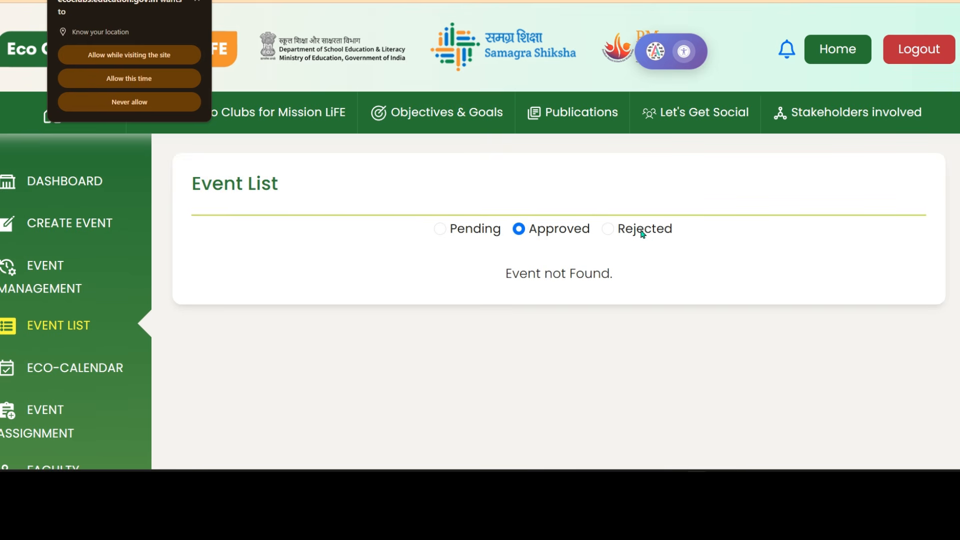
click(608, 228)
scroll(645, 280, down, 6)
scroll(620, 278, up, 6)
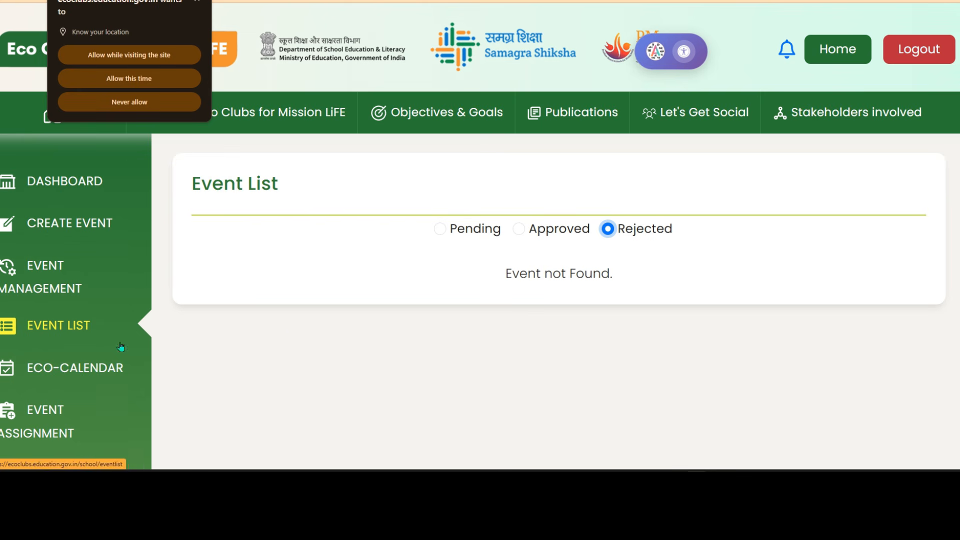
Find Nature walk on July 25, 2026 in the Eco Calendar, then go to Event Assignment.
click(92, 371)
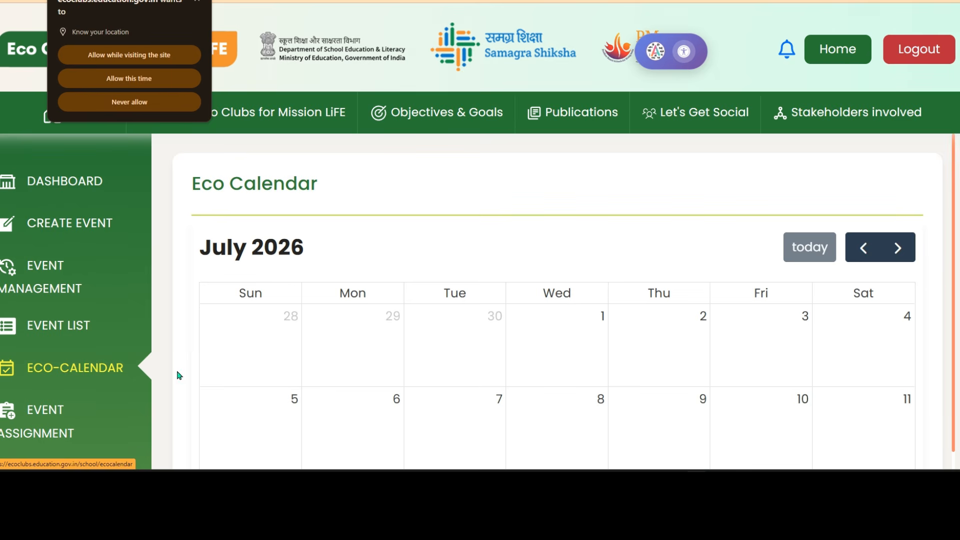
scroll(495, 322, down, 2)
scroll(420, 302, up, 2)
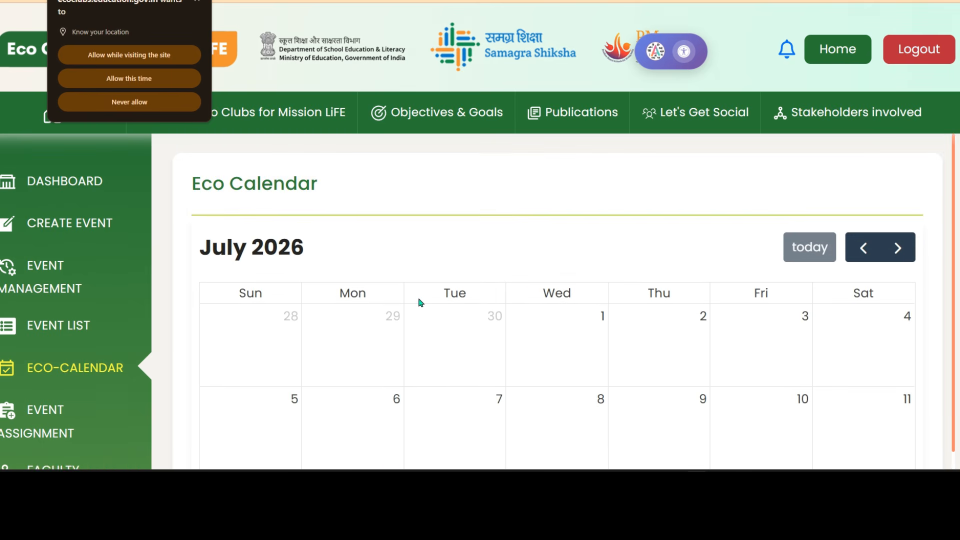
scroll(520, 287, down, 4)
scroll(522, 290, down, 1)
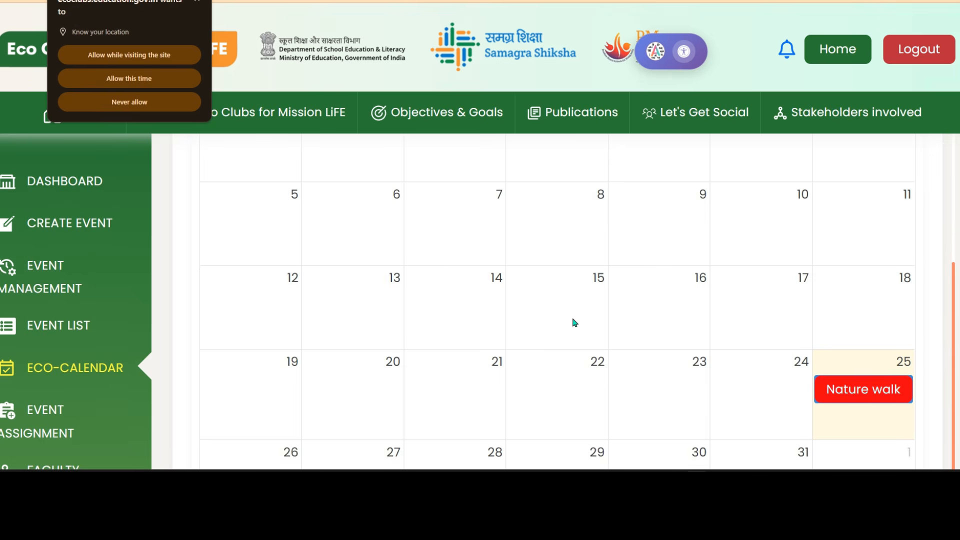
scroll(574, 322, down, 2)
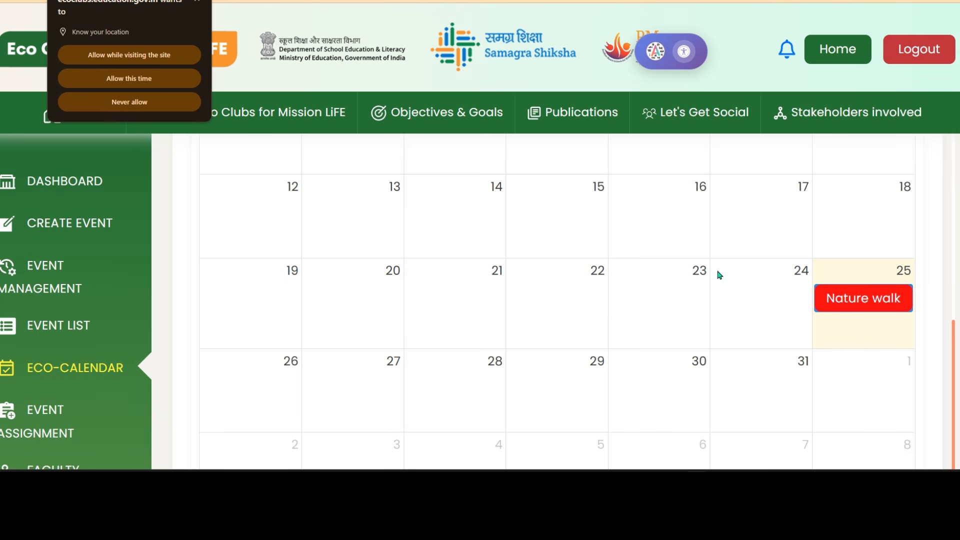
scroll(782, 334, down, 4)
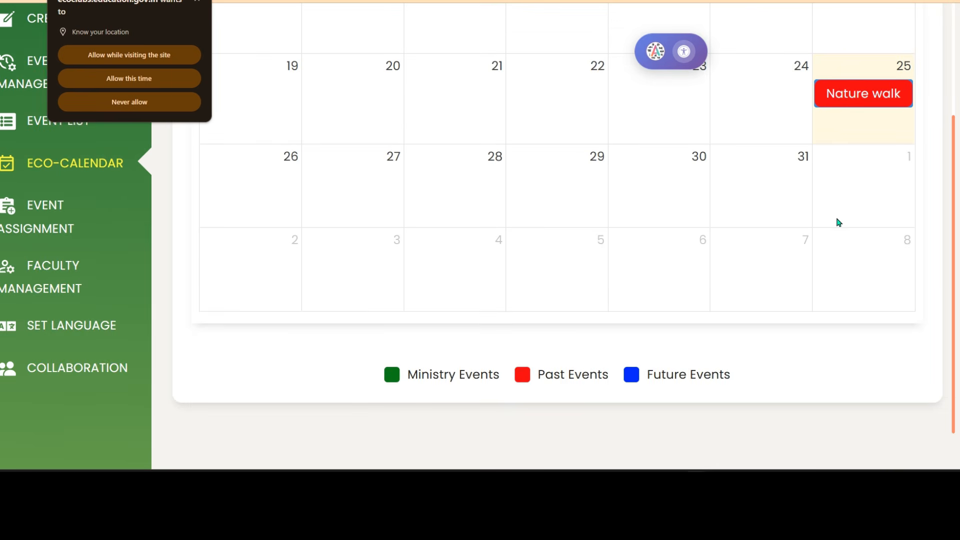
scroll(586, 283, up, 5)
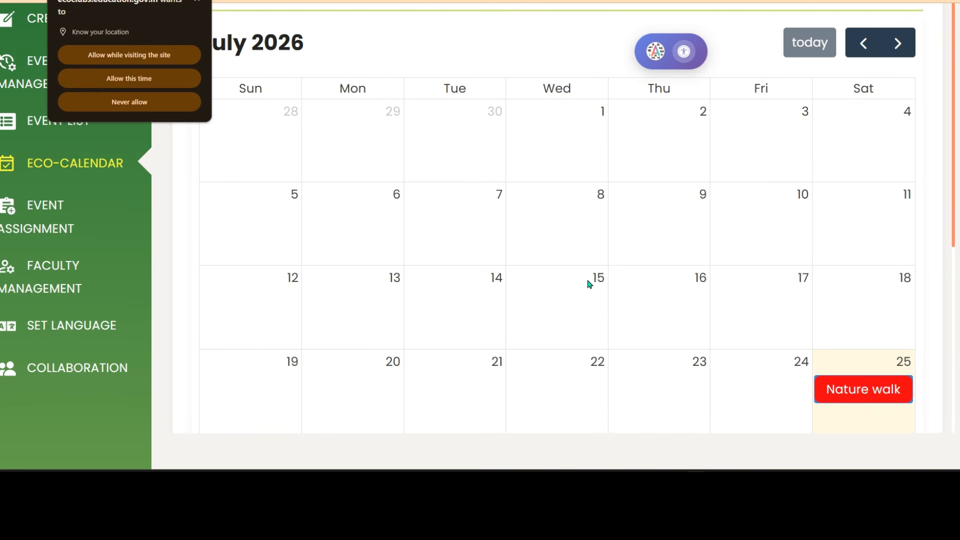
scroll(780, 344, down, 4)
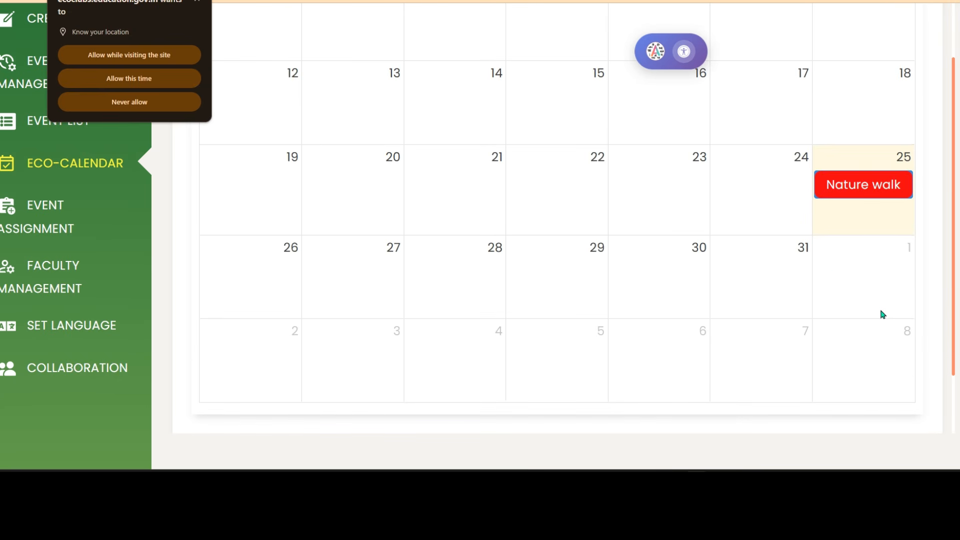
scroll(652, 279, up, 4)
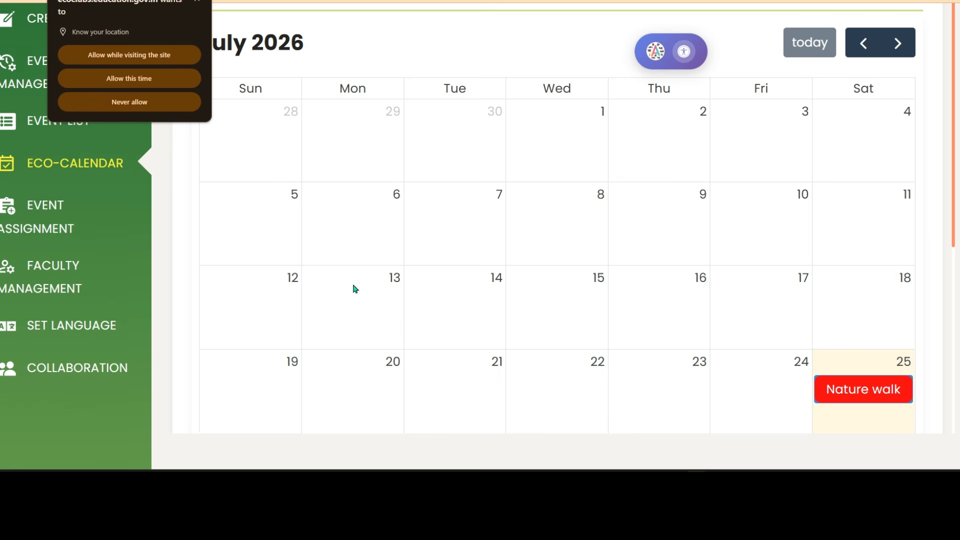
scroll(712, 306, down, 5)
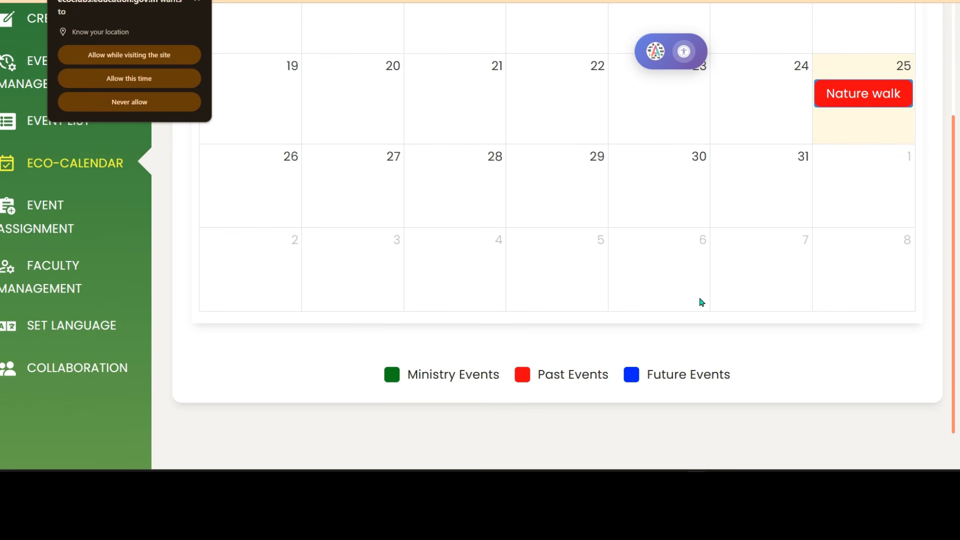
scroll(573, 247, up, 5)
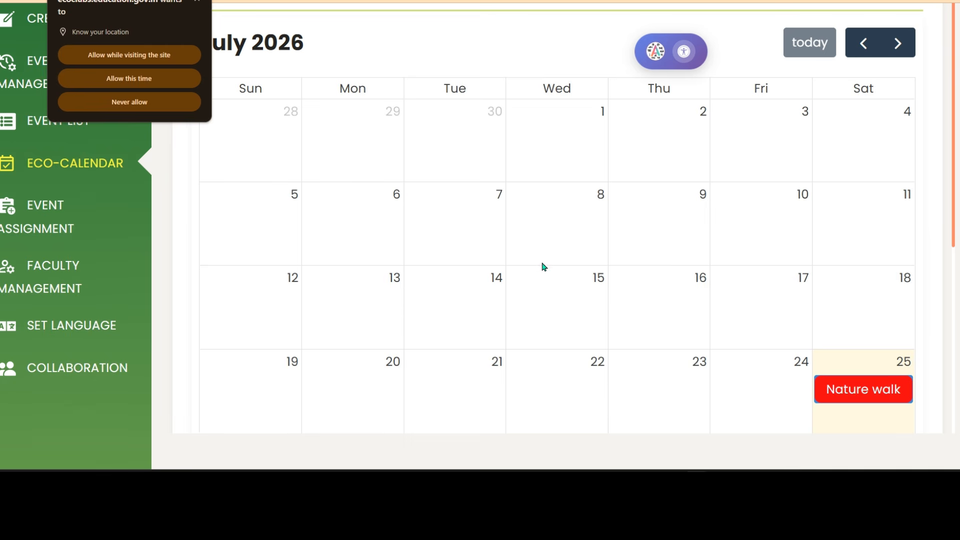
scroll(544, 267, up, 4)
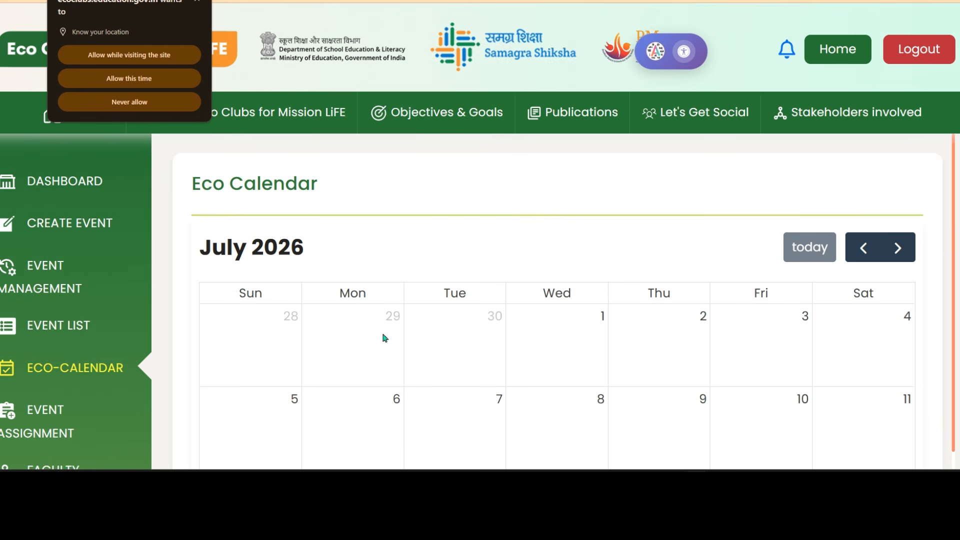
click(45, 410)
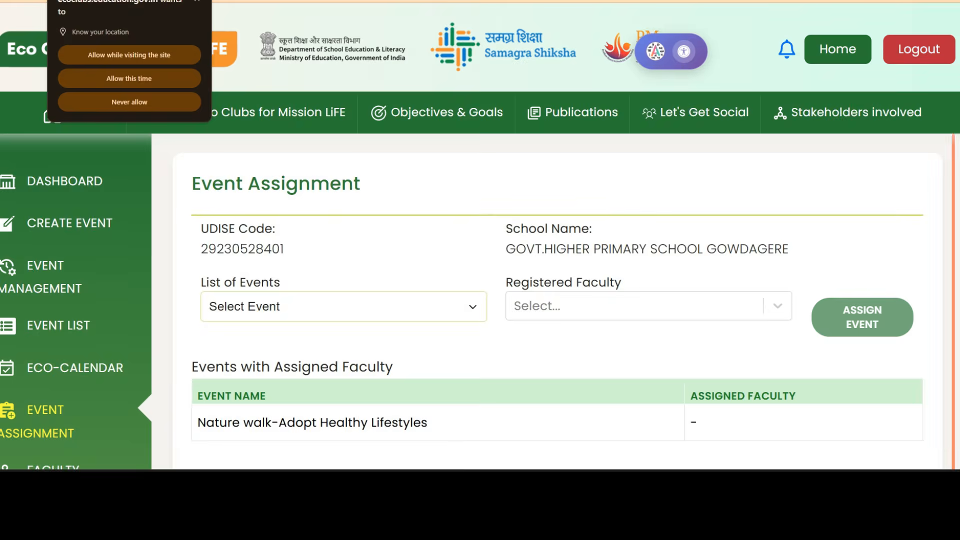